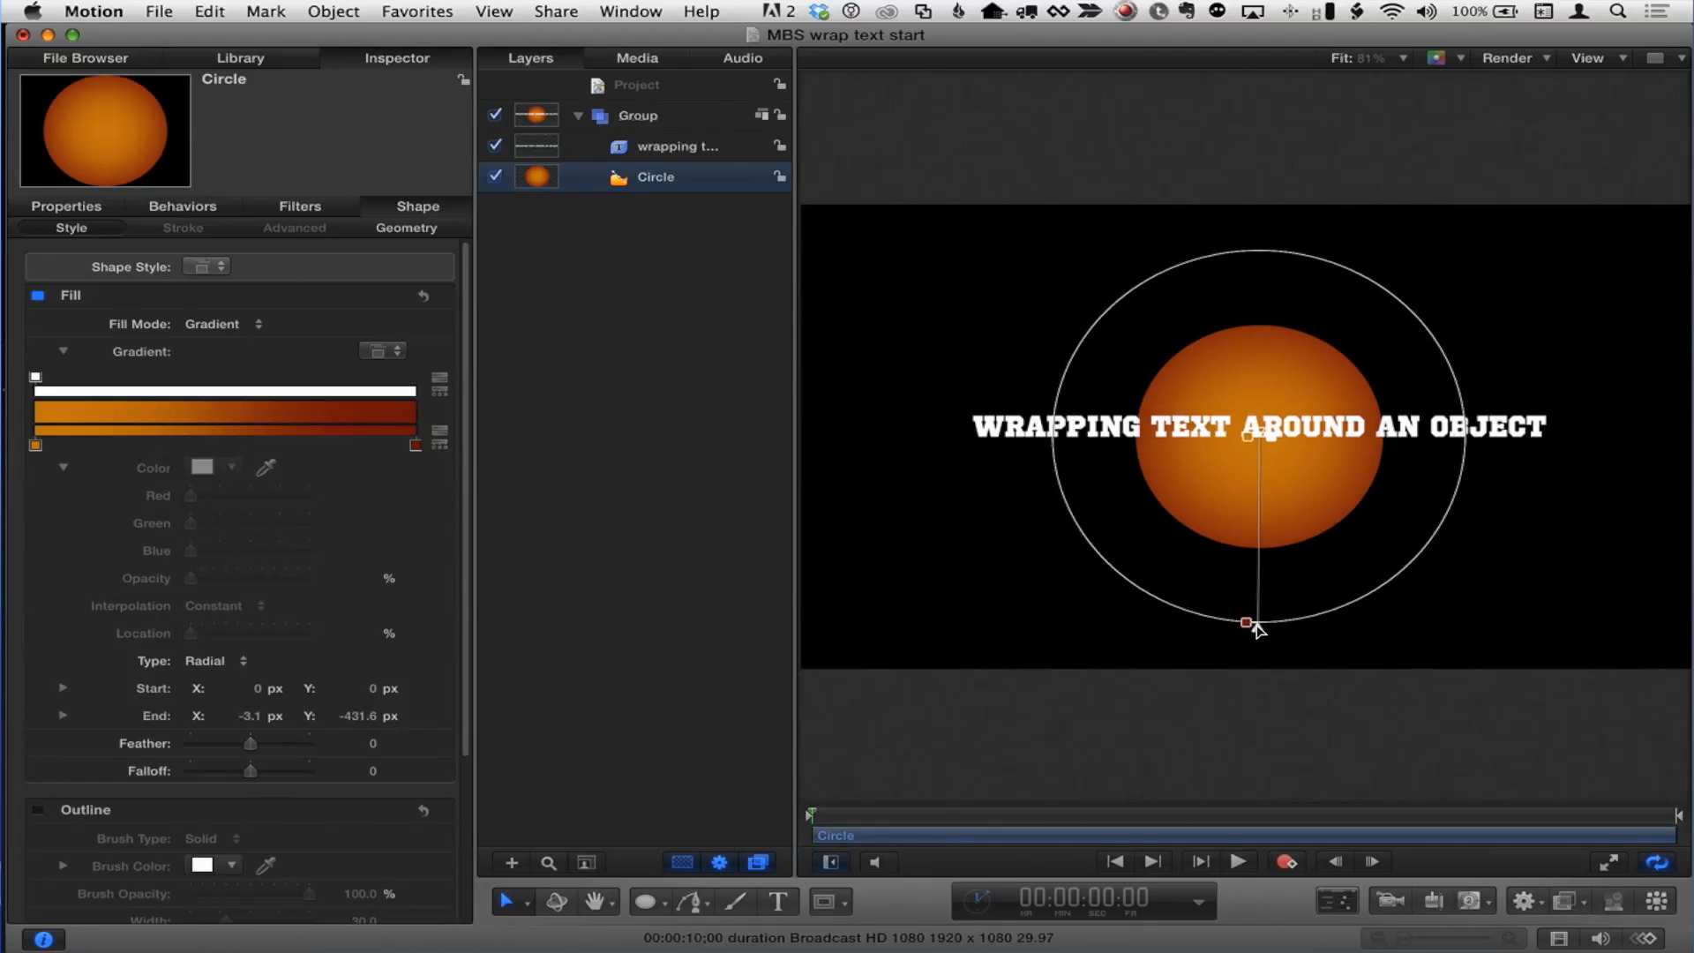
Step: Select the text layer and set its text layout method to Path
left_click(662, 151)
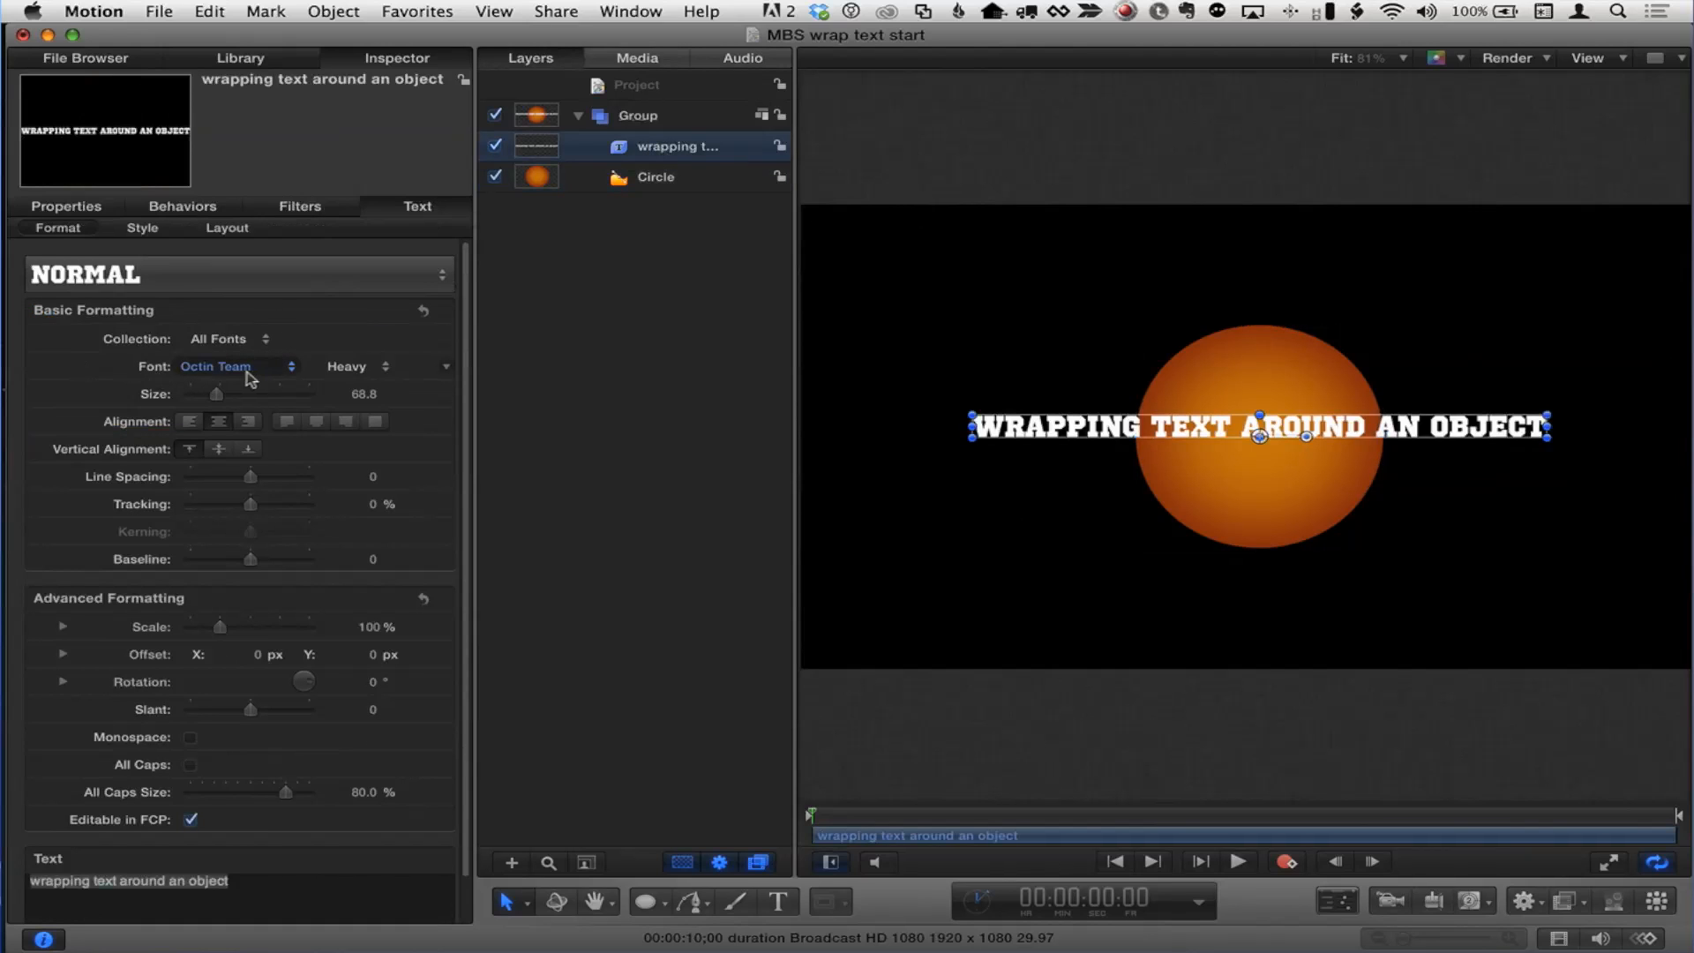
left_click(272, 368)
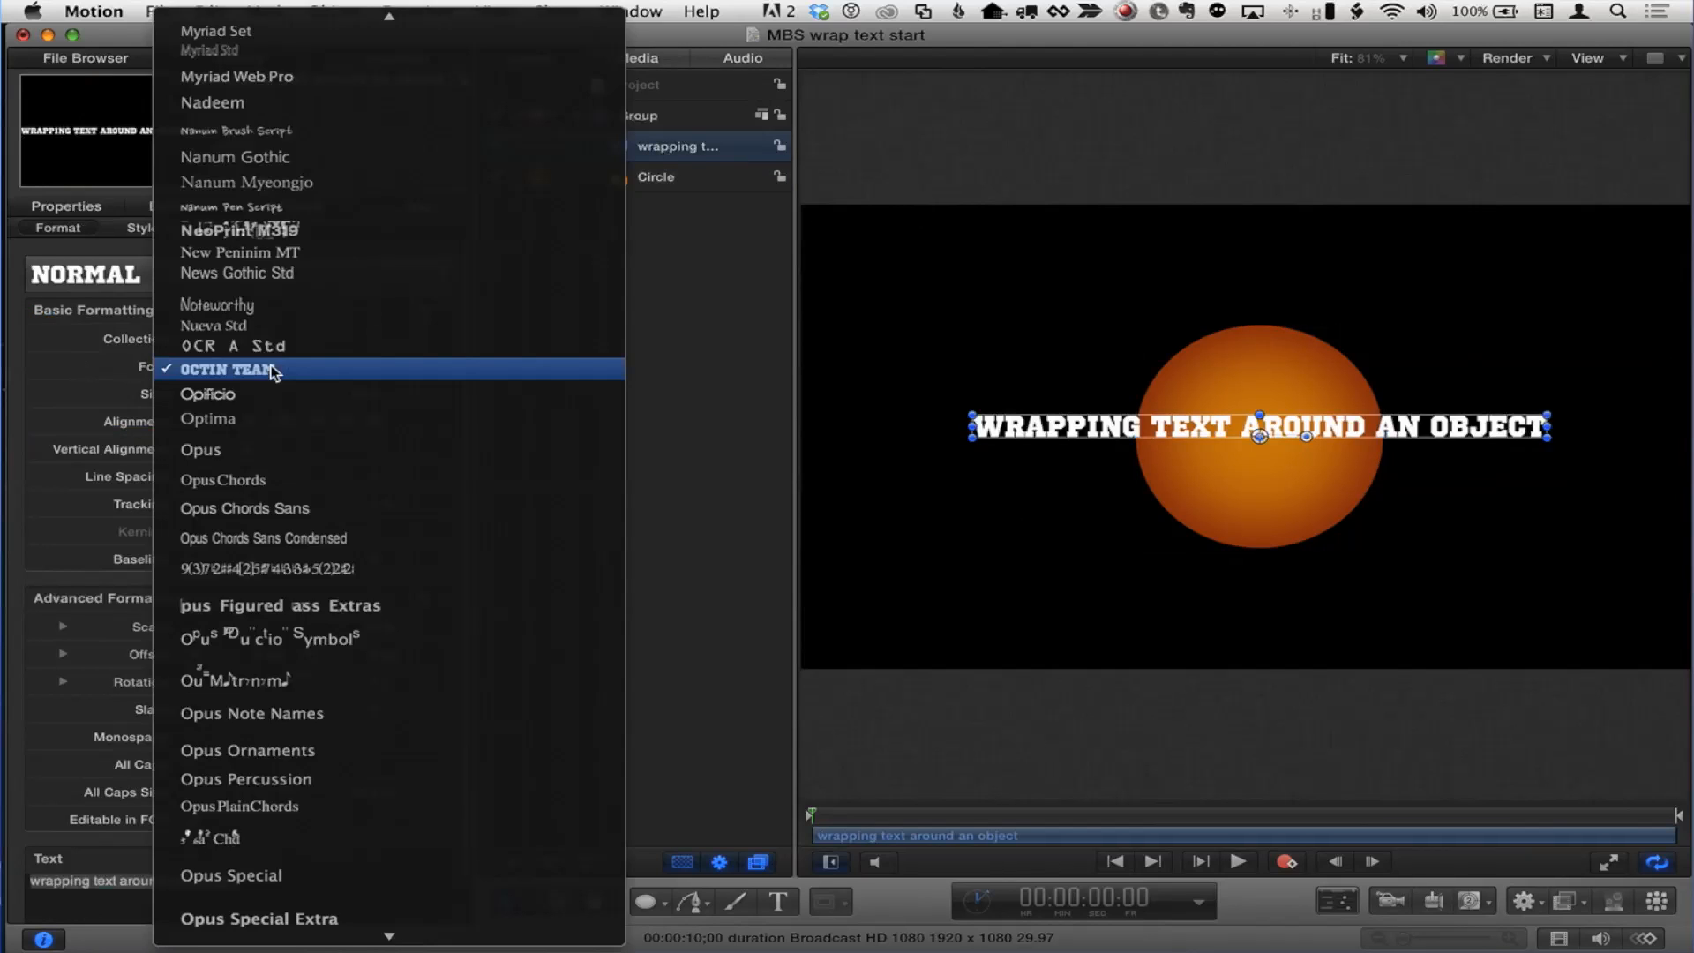
left_click(168, 371)
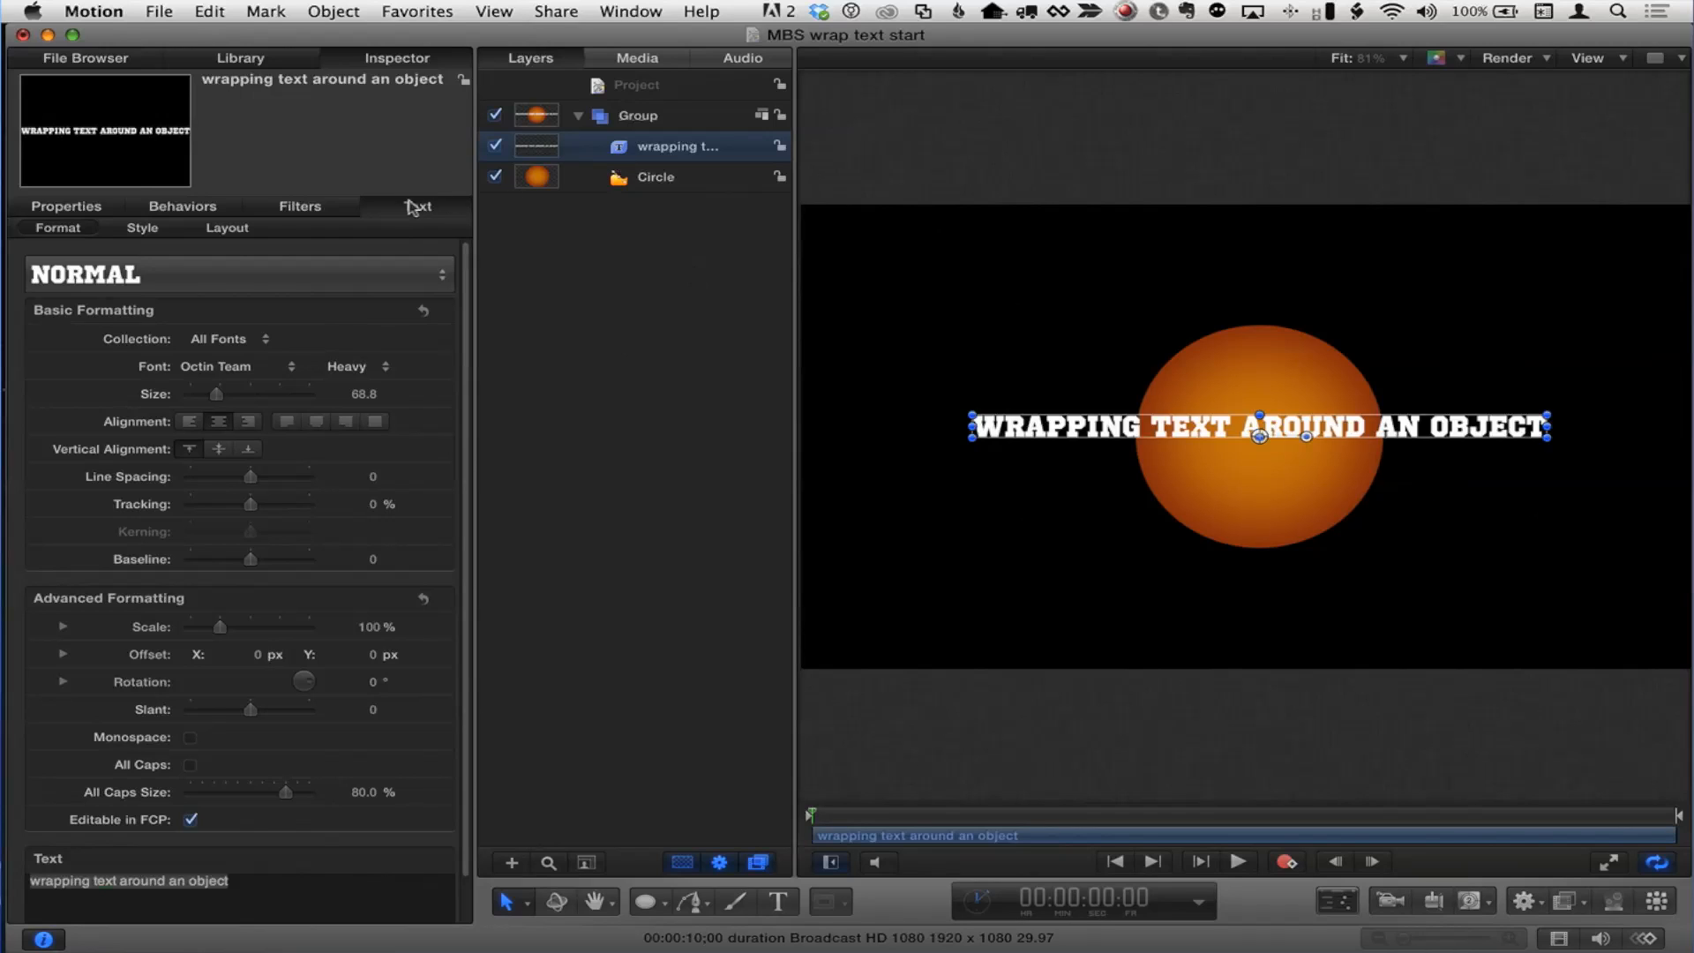
left_click(227, 229)
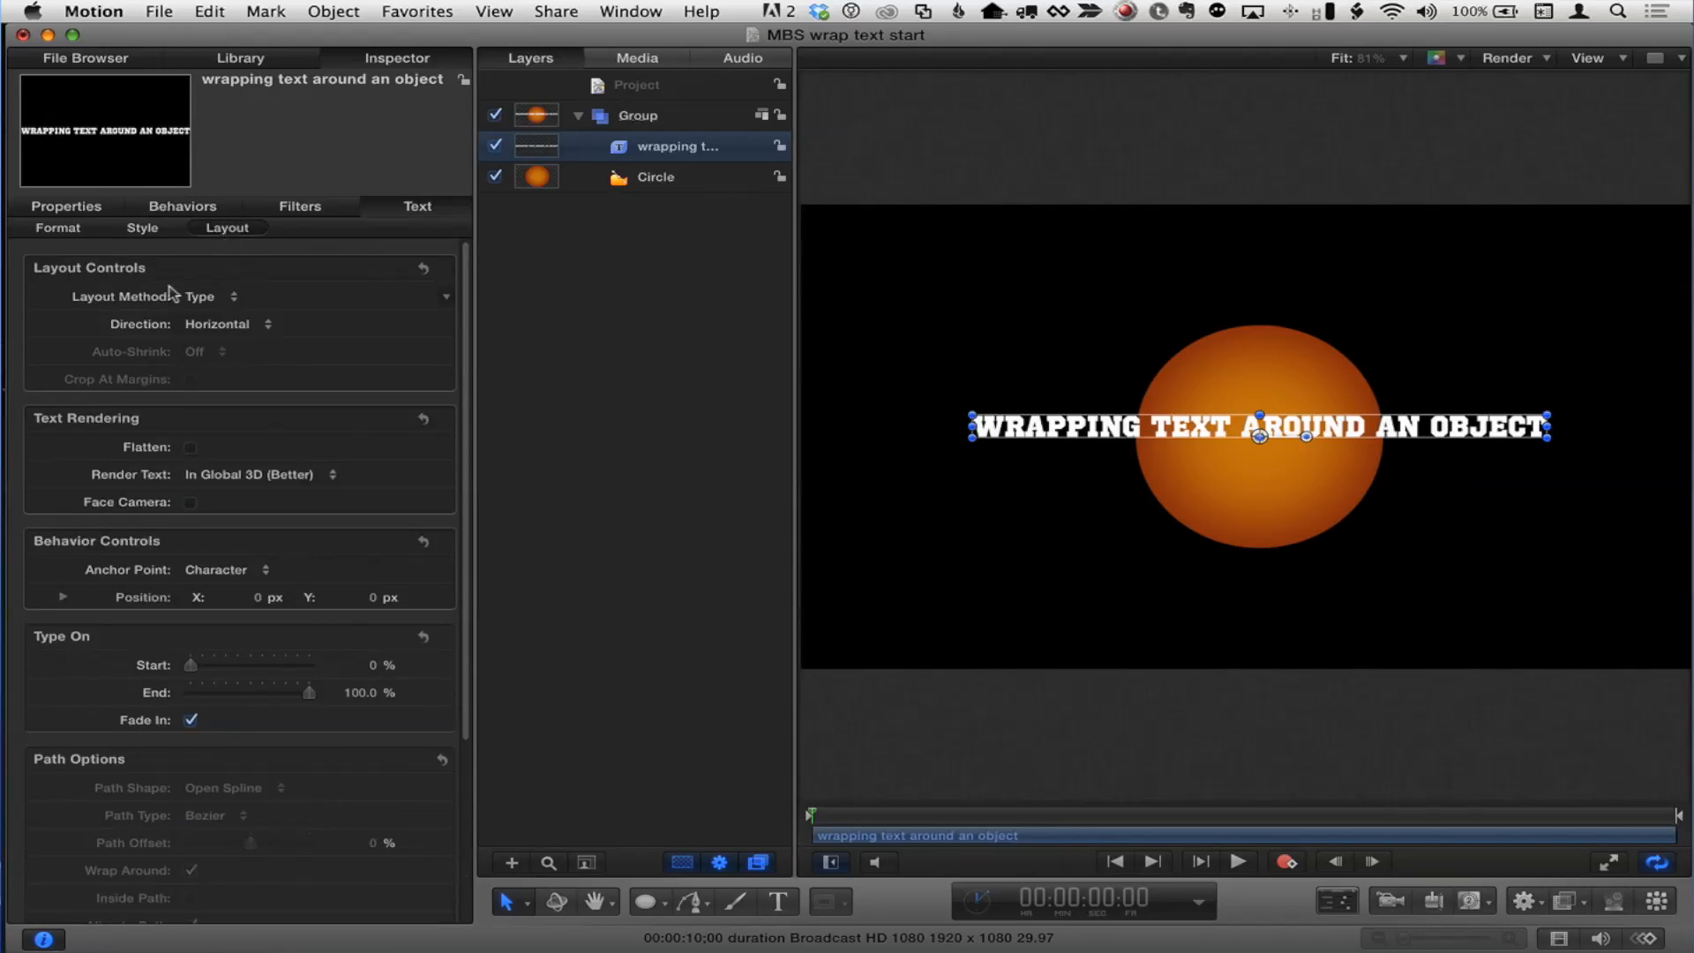
left_click(230, 299)
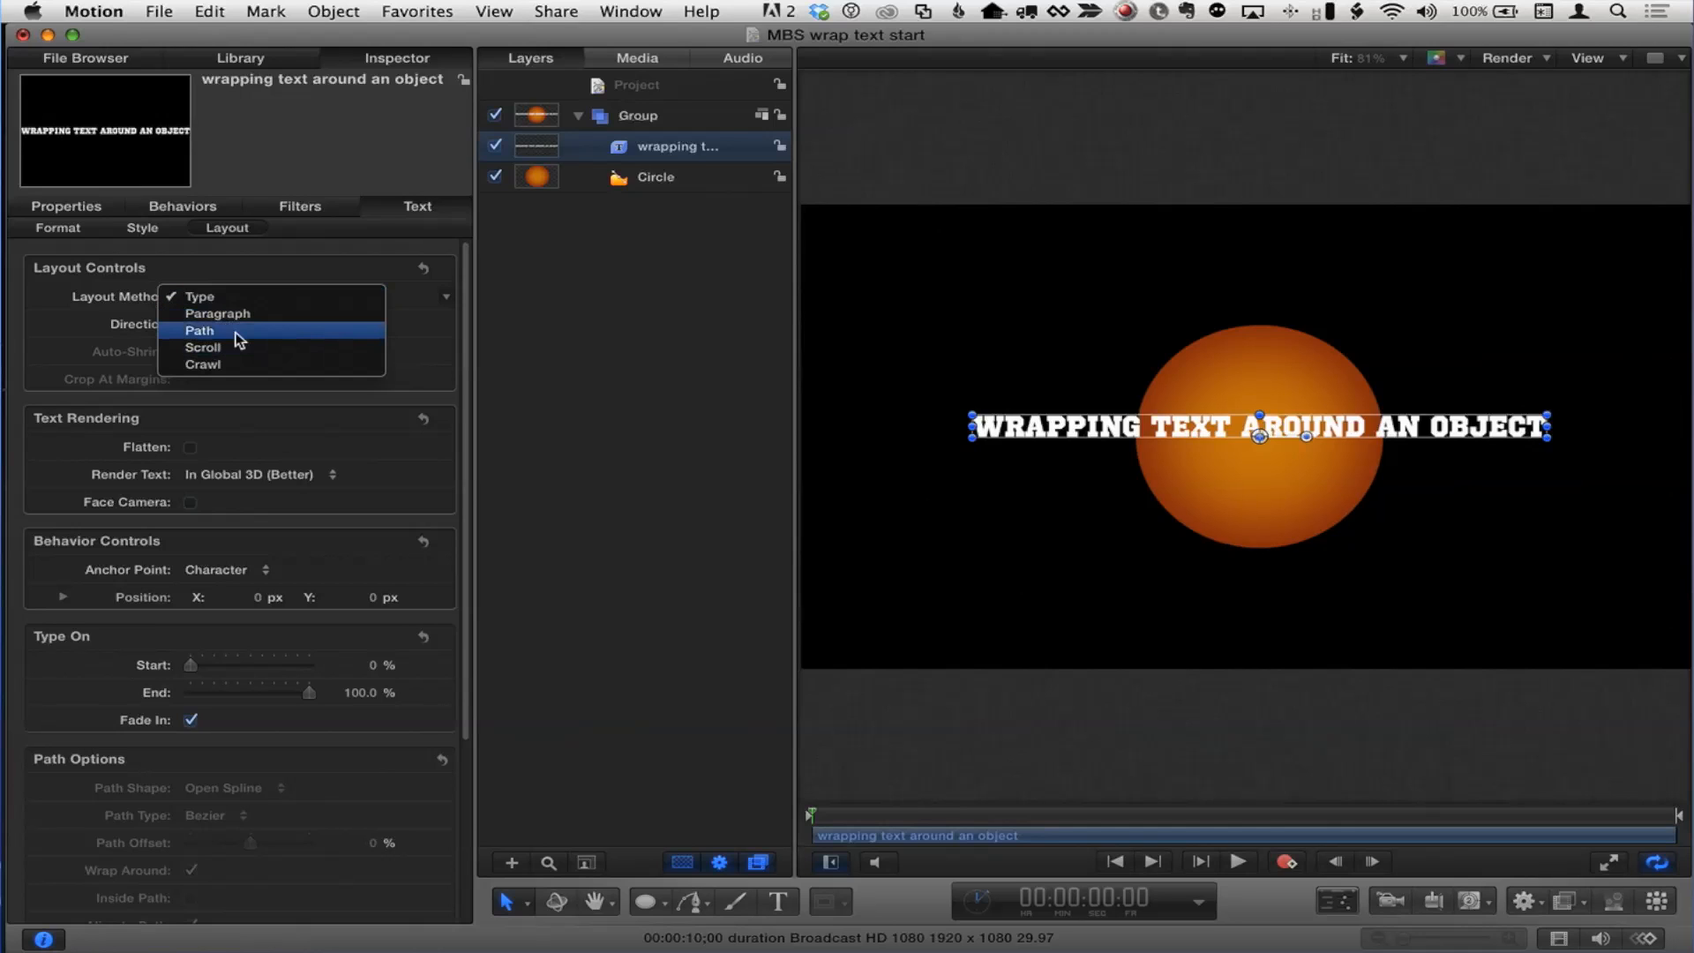
left_click(236, 331)
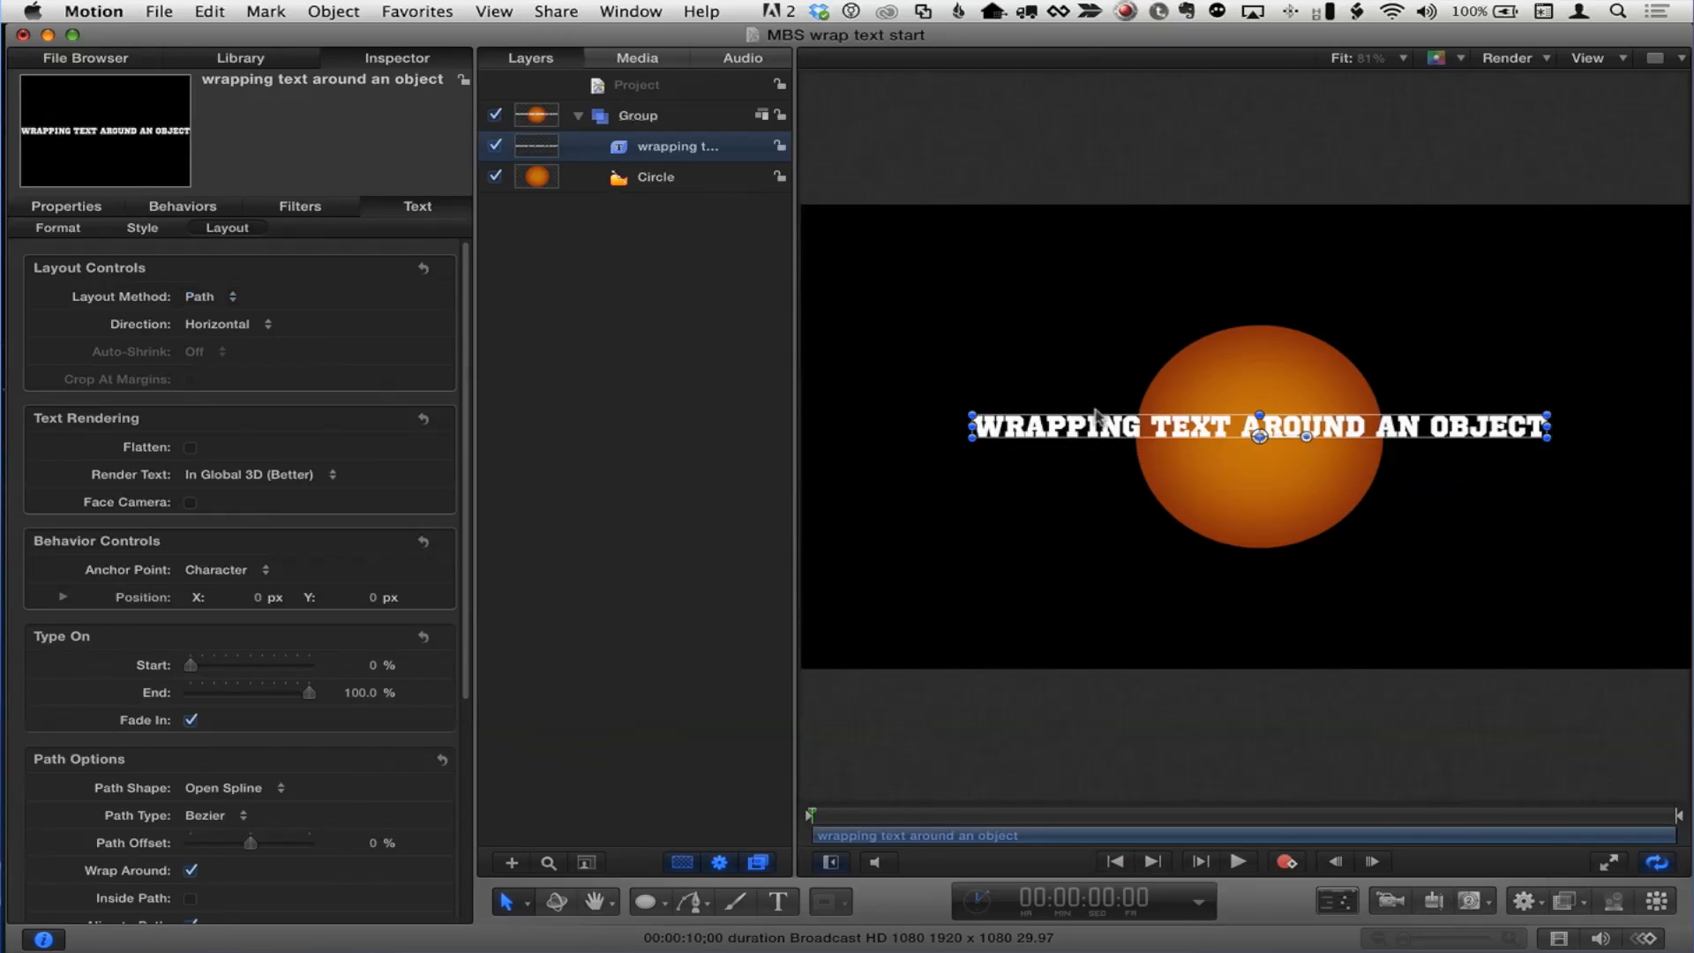
Step: Try to curve the text path by pulling its middle control point upward, then undo it
double_click(1209, 427)
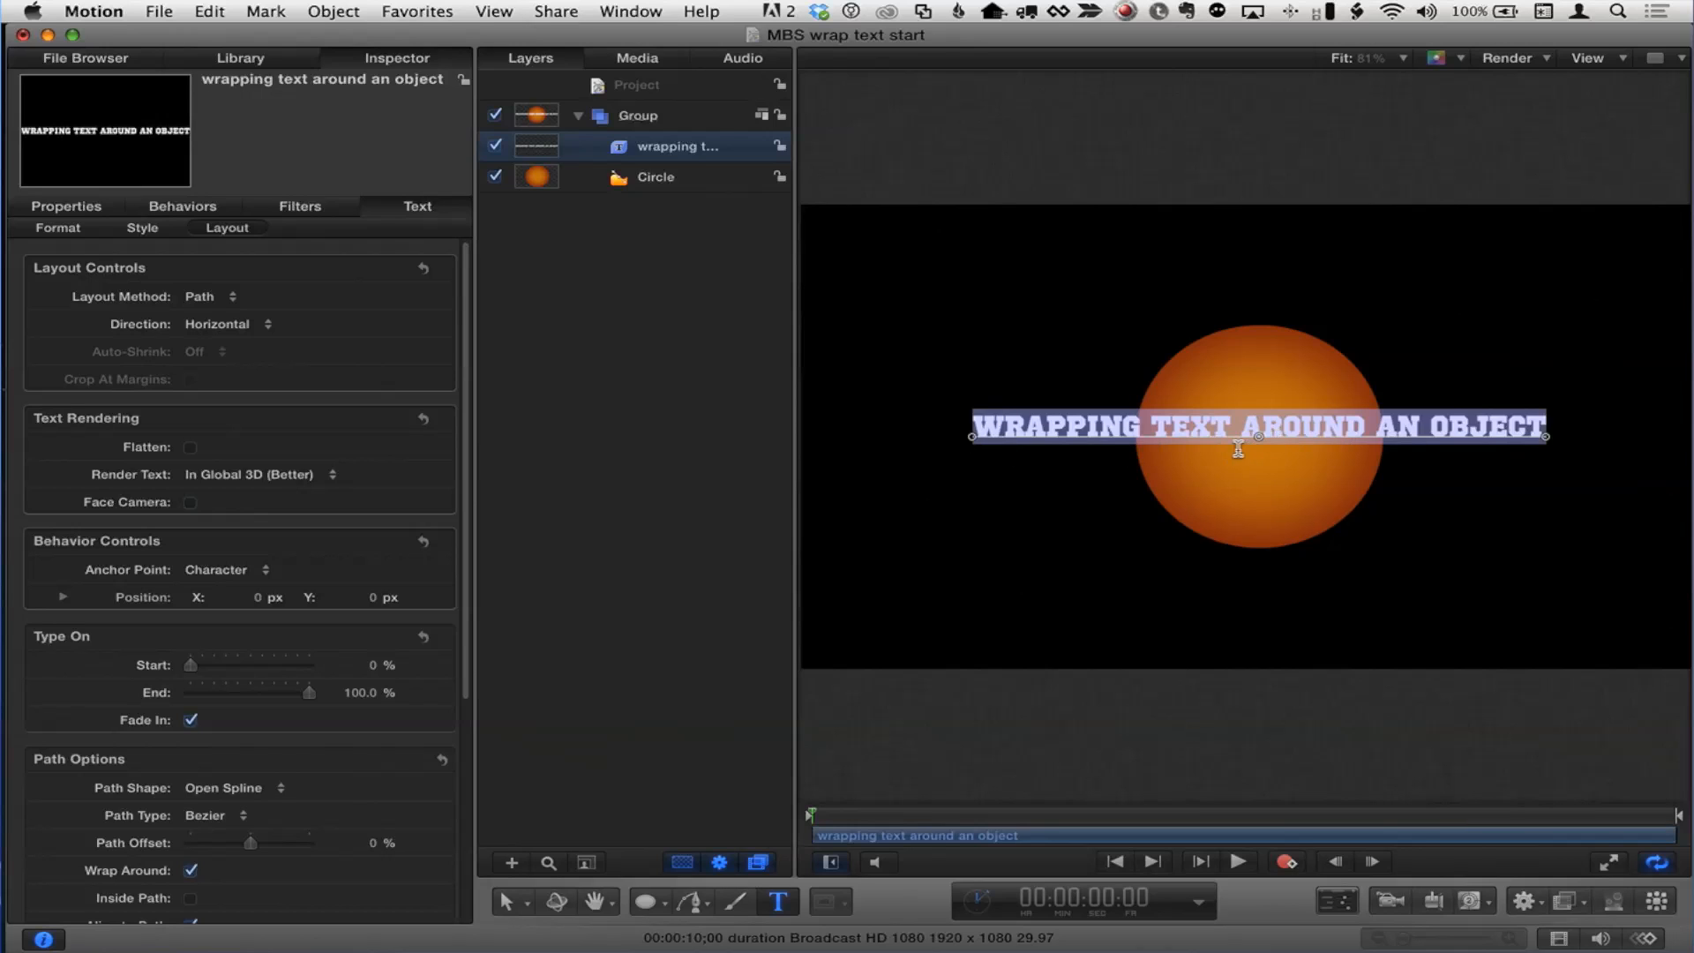
left_click_drag(1259, 436, 1267, 336)
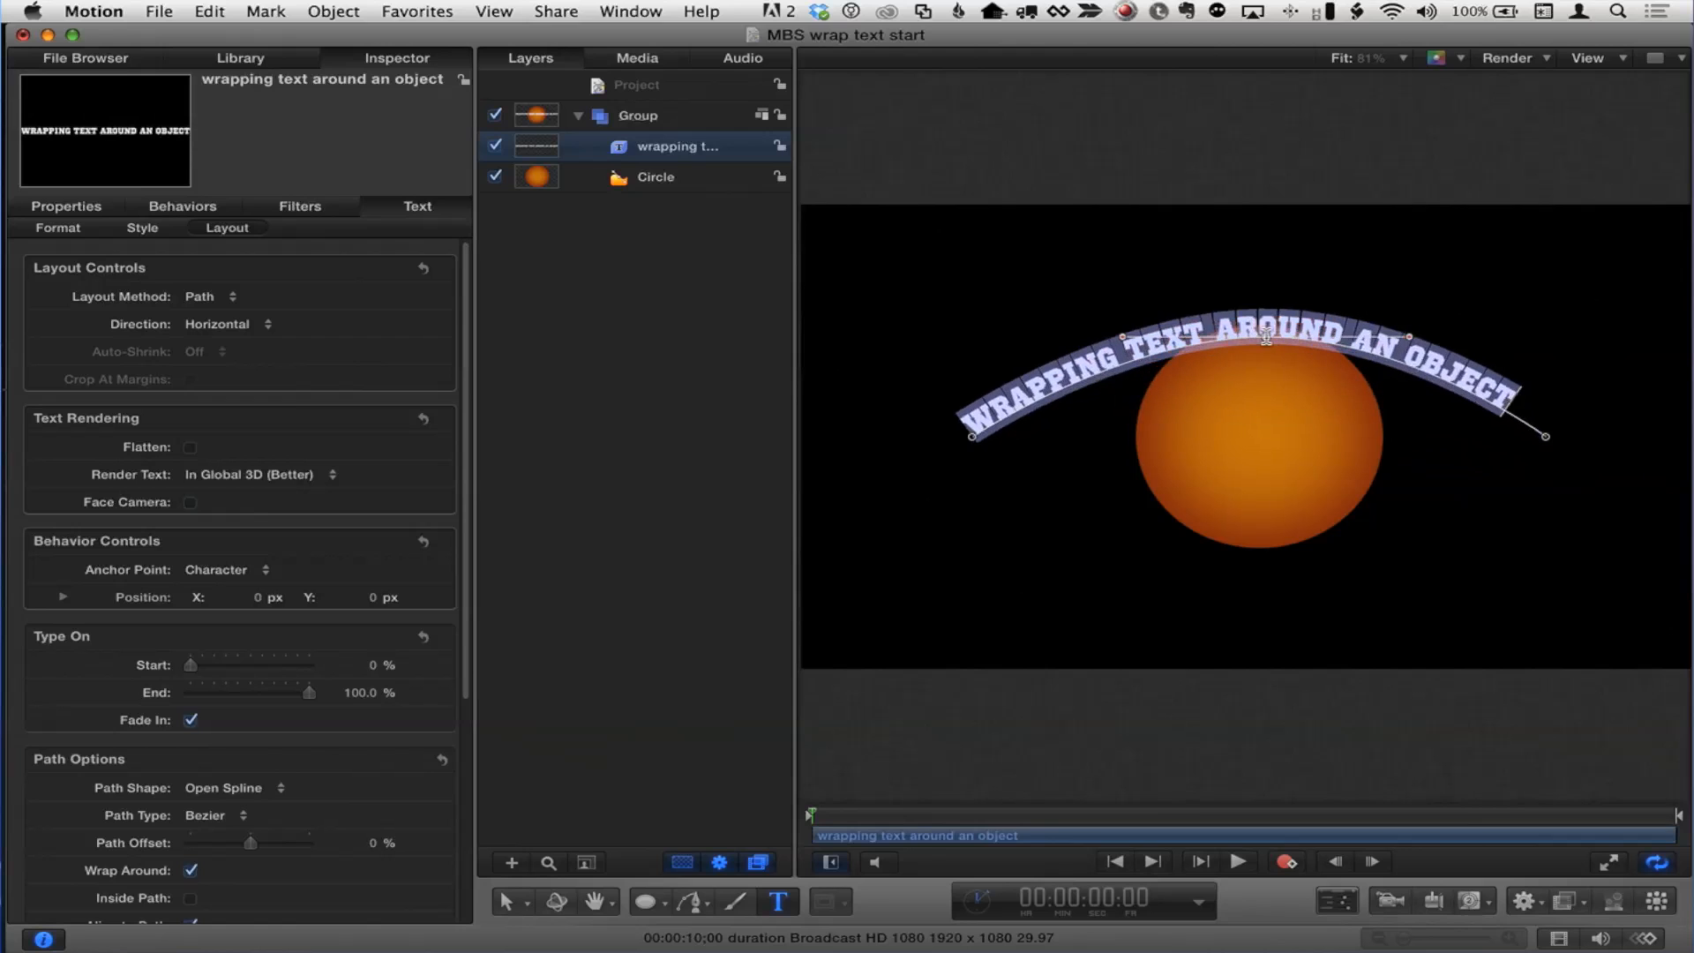
key("super+z")
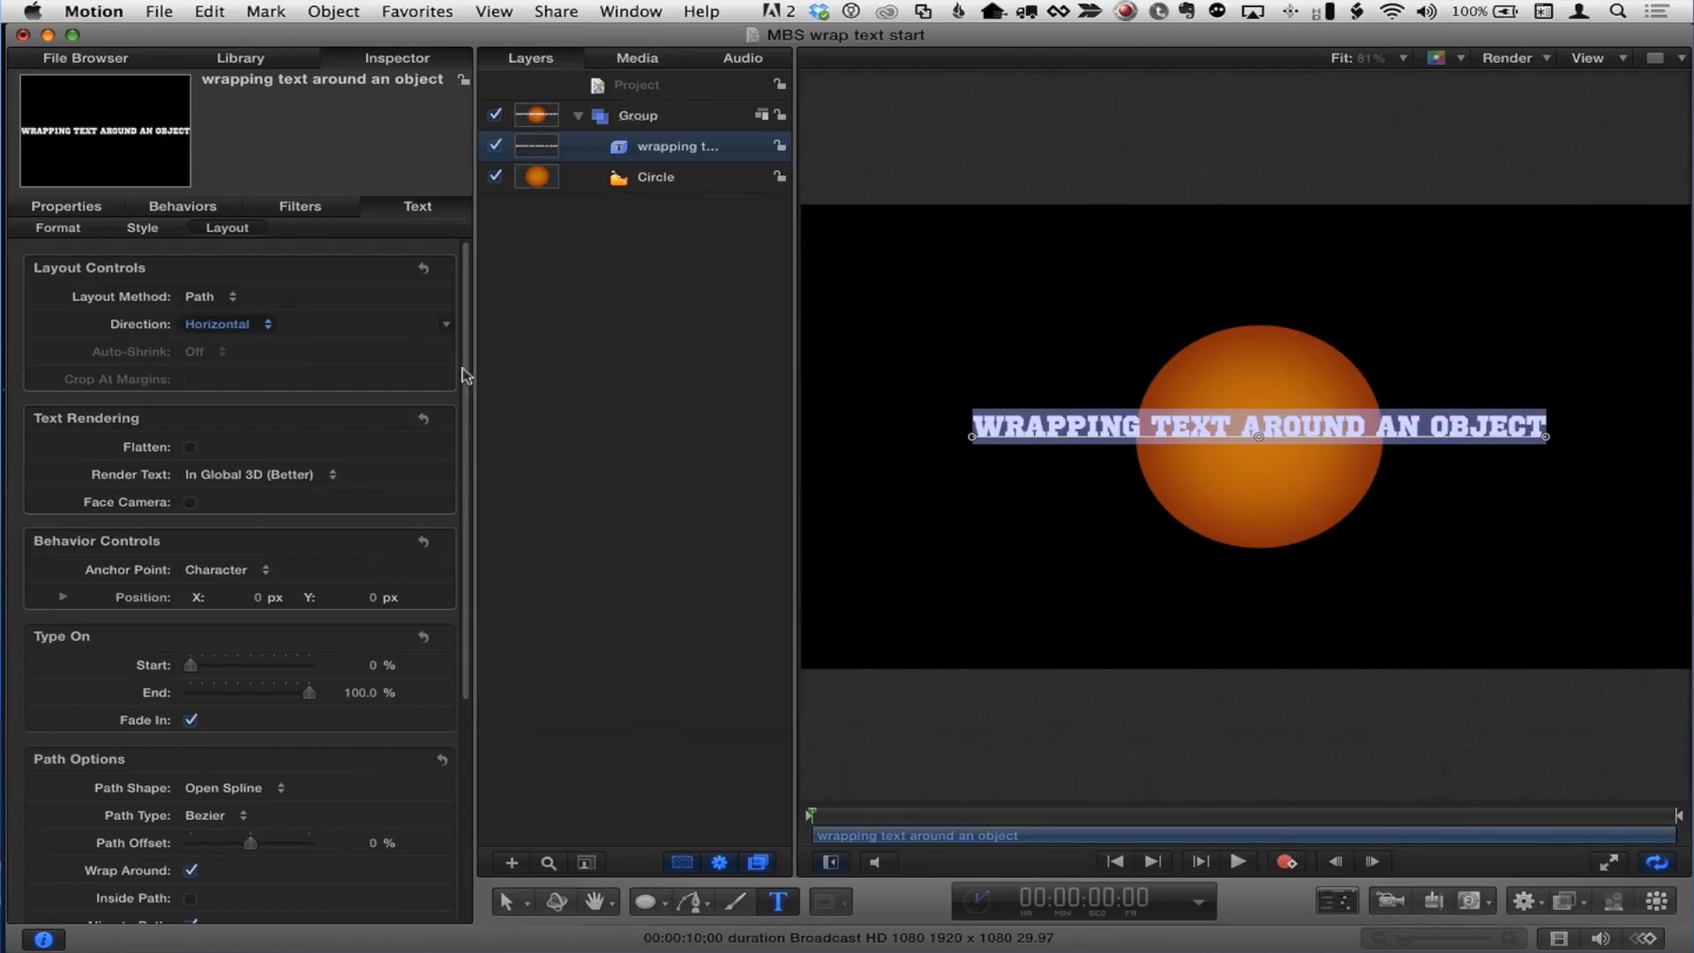
left_click(1177, 427)
type("s")
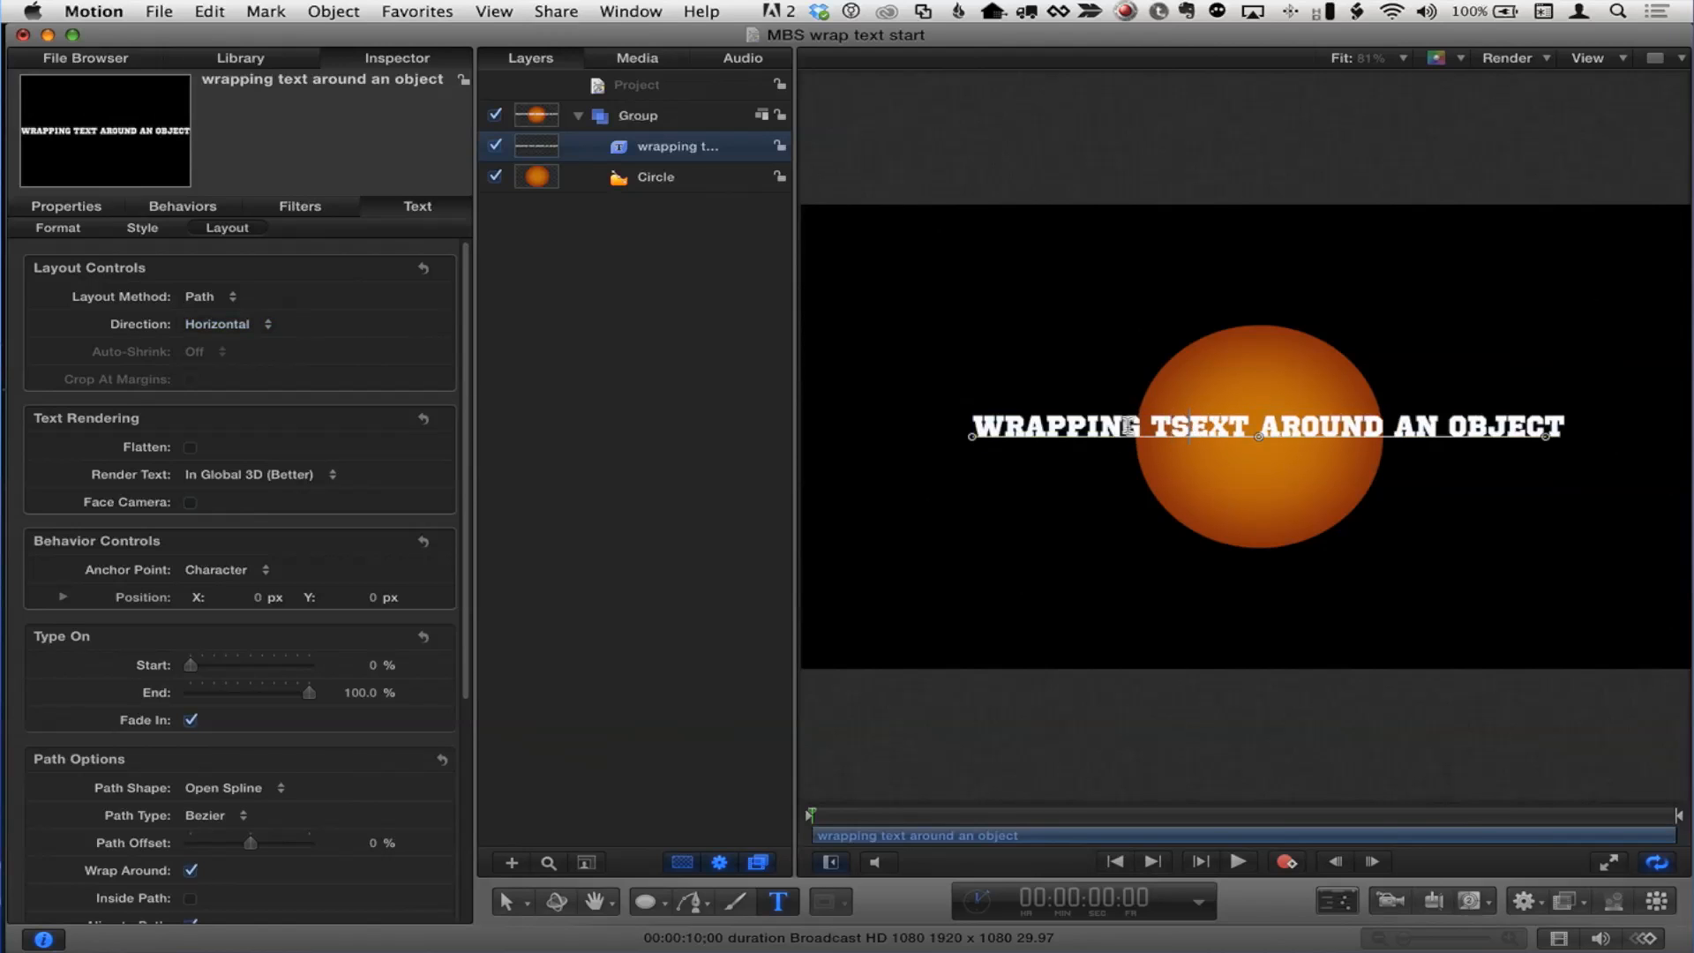
key("BackSpace")
key("Escape")
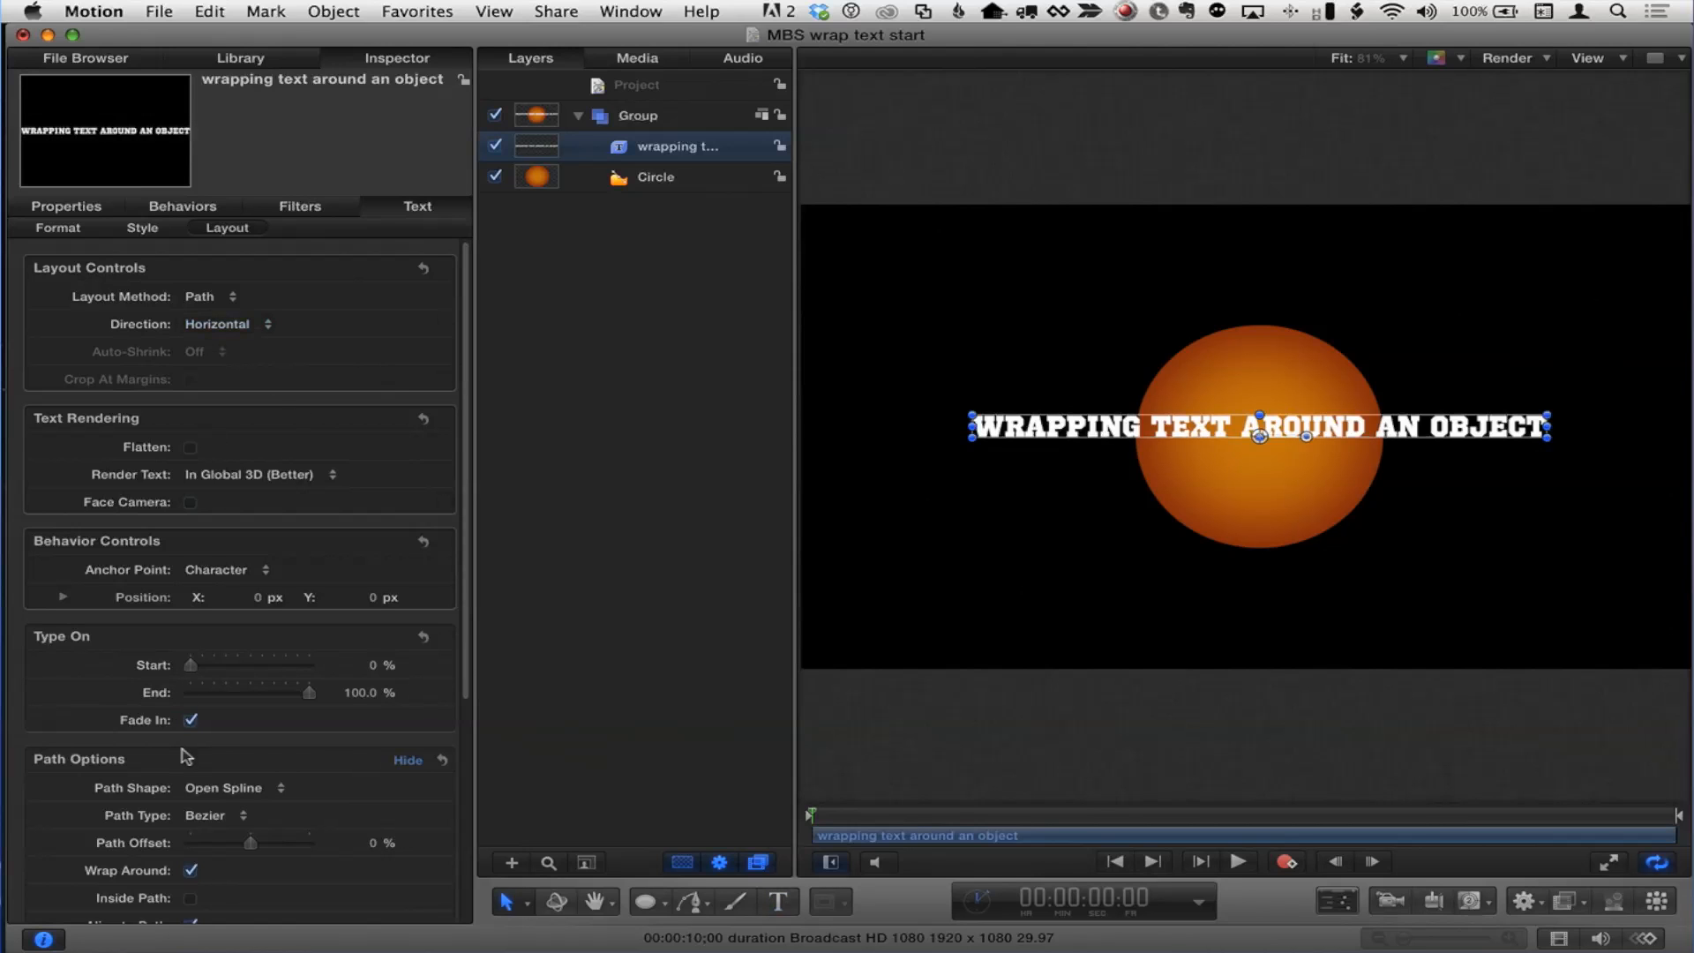
Step: Set the text's path shape to Circle
scroll(125, 577, "down", 4)
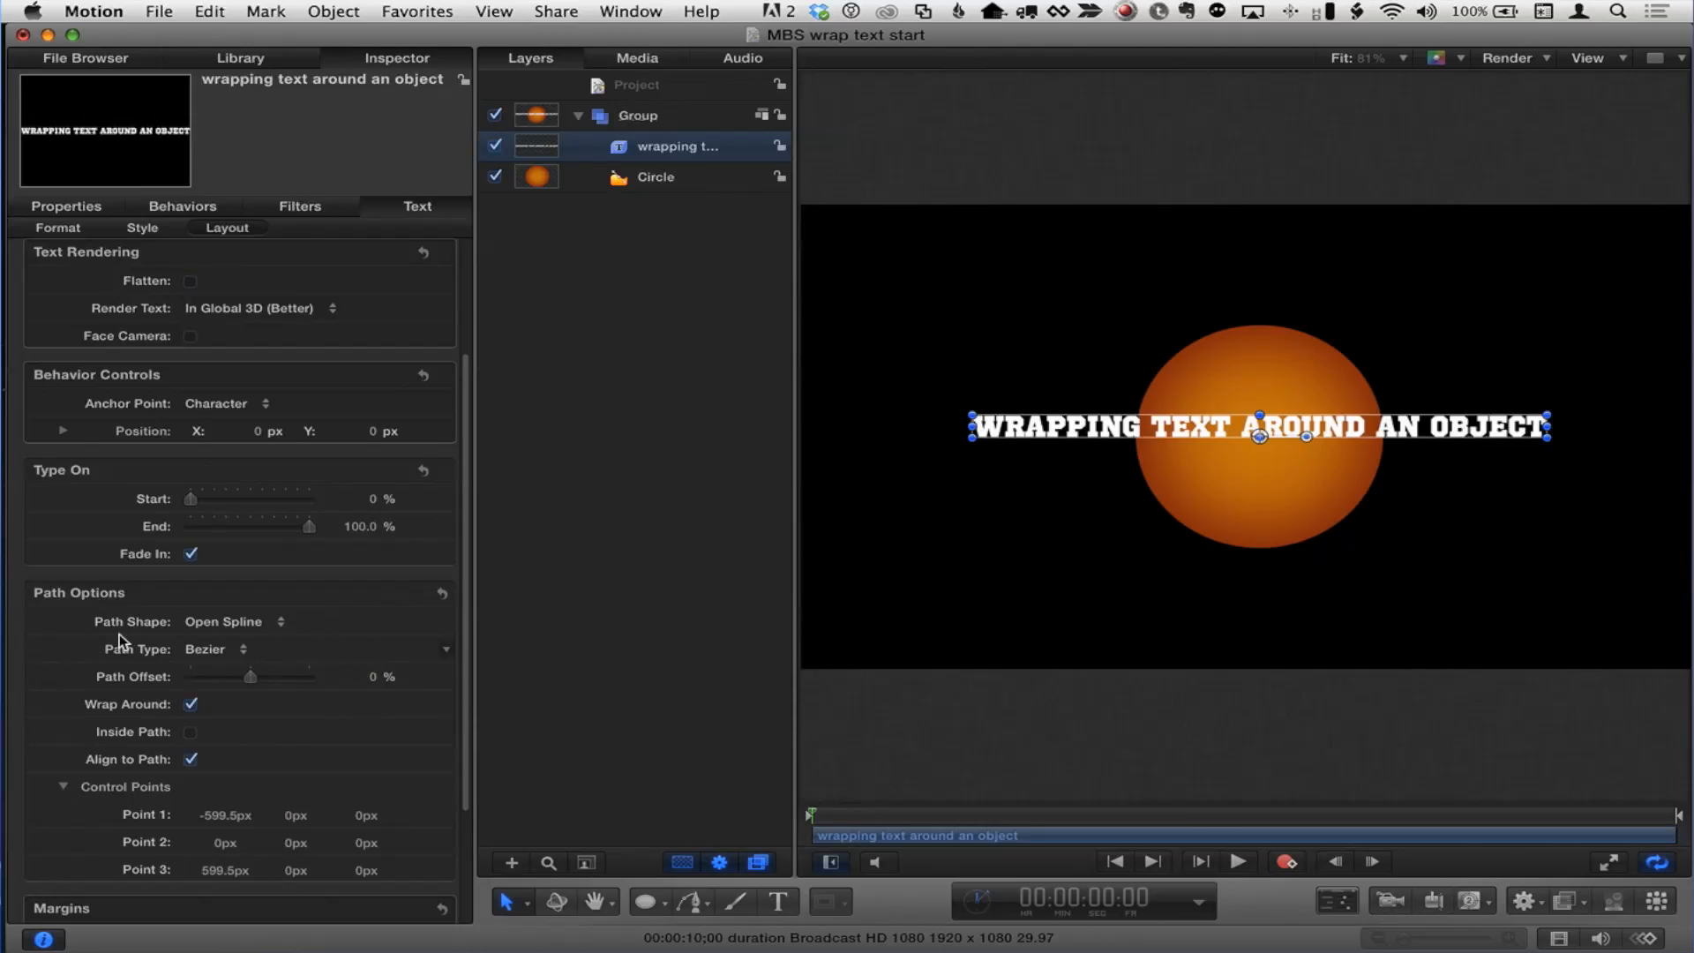
left_click(266, 622)
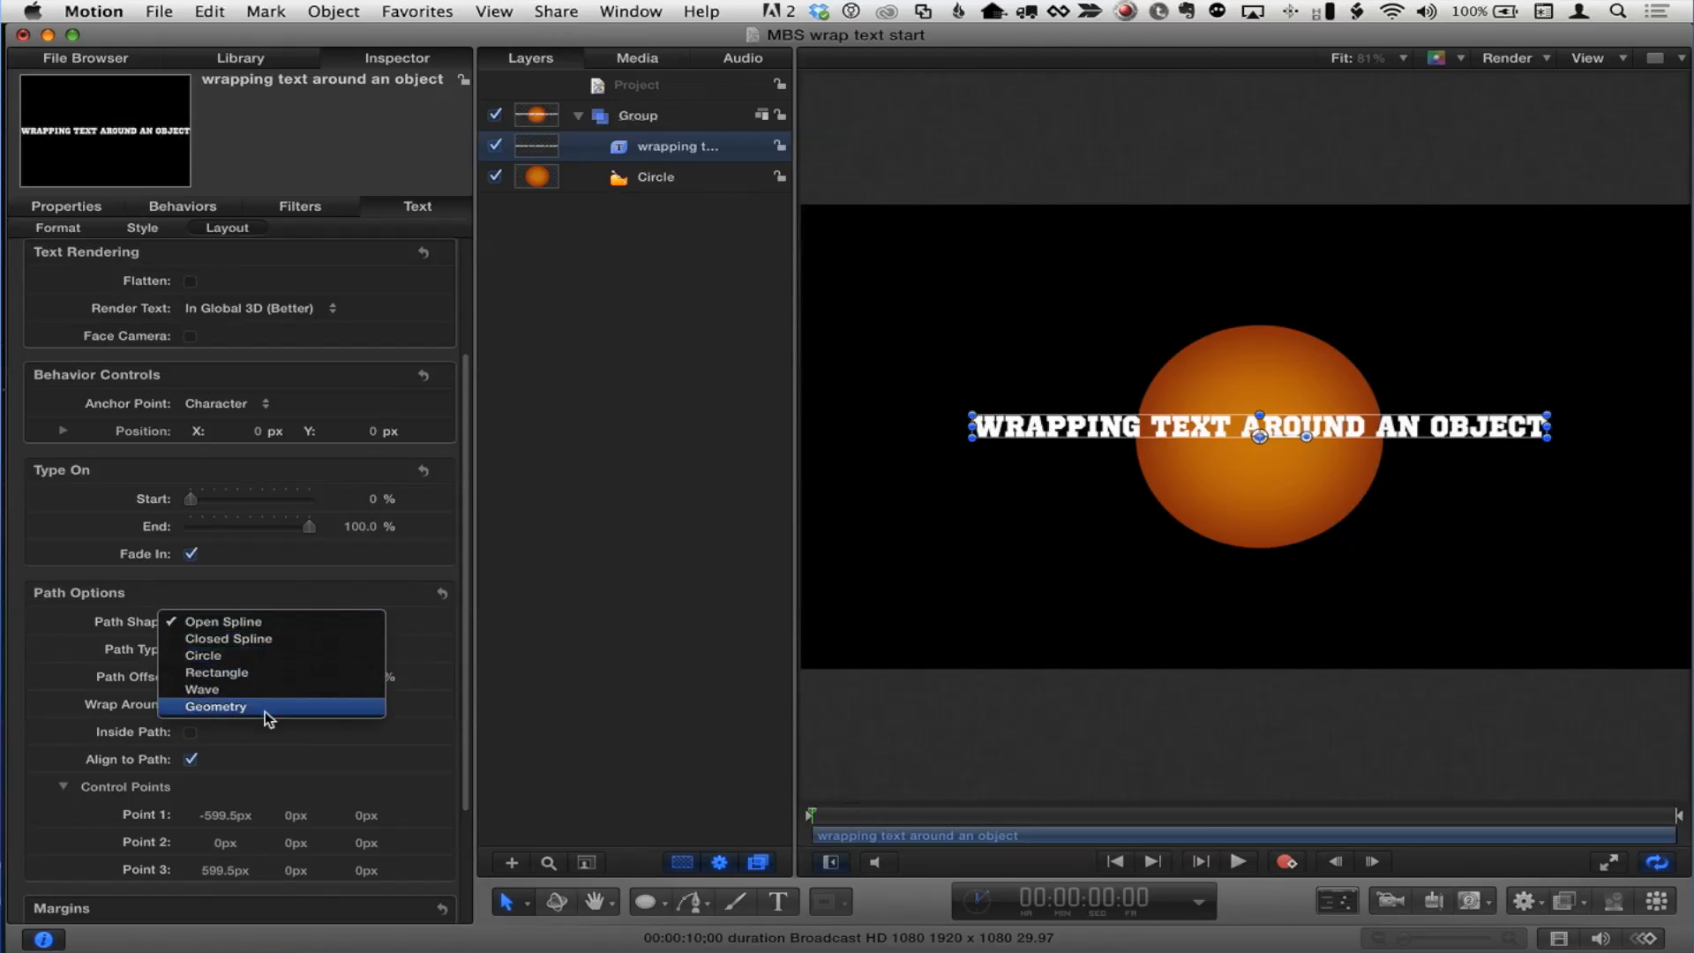
left_click(280, 664)
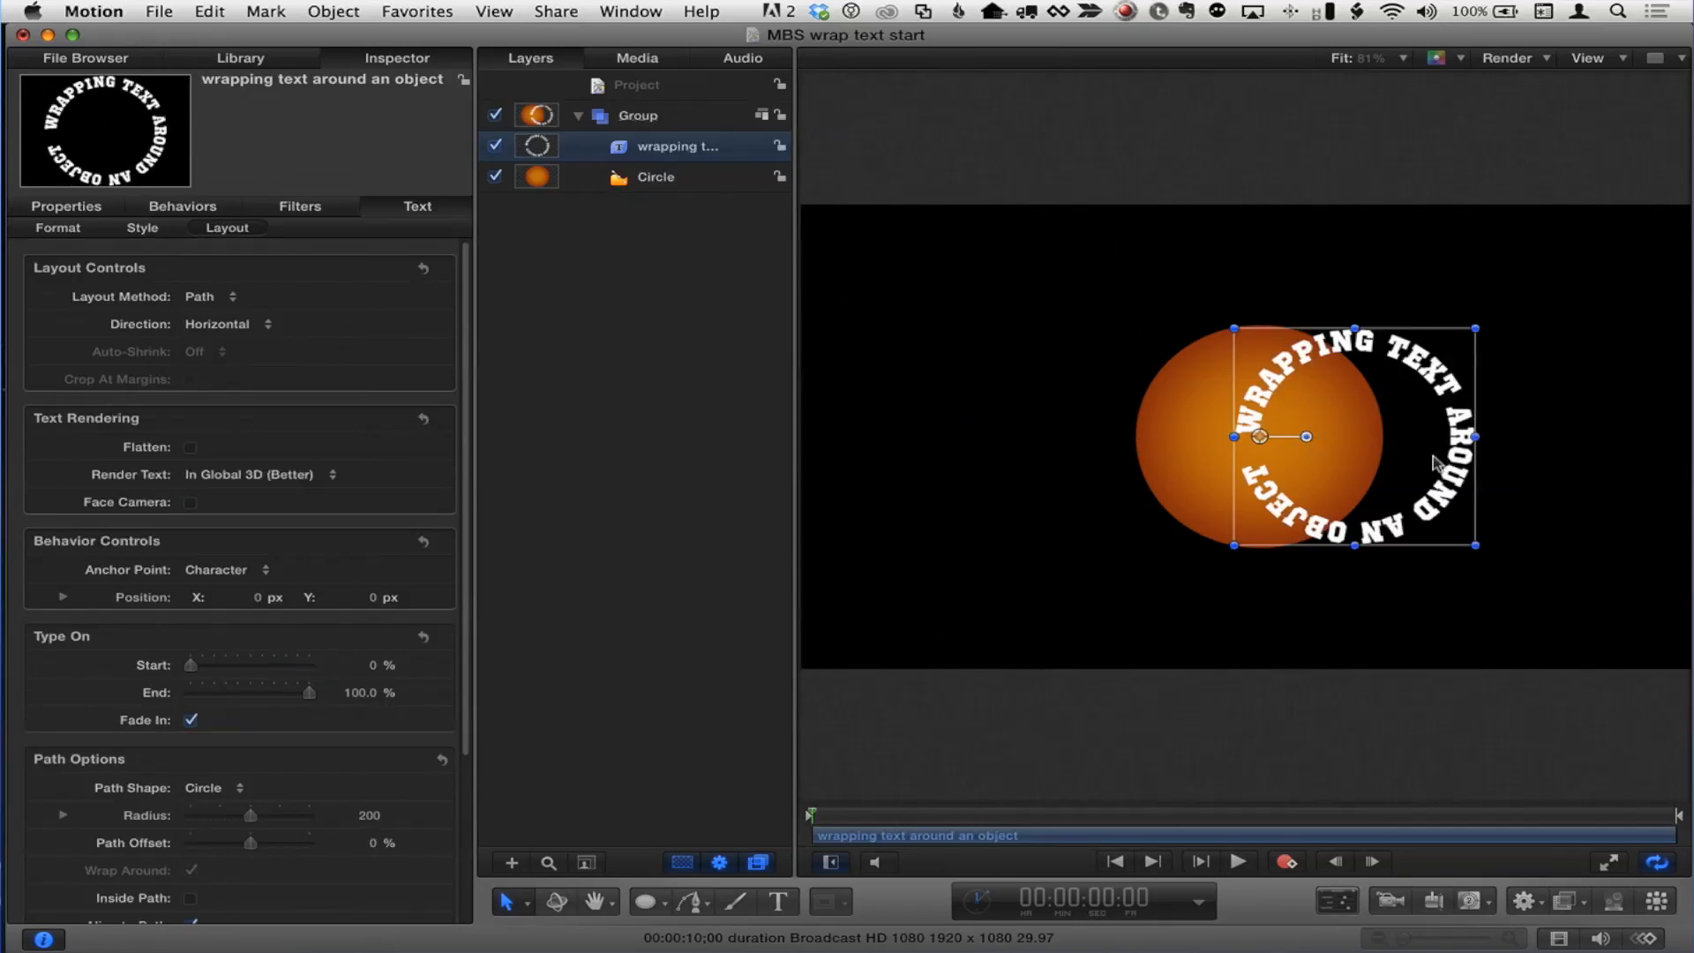
Step: Center the circular text path on the orange circle and enlarge its radius to 262
left_click_drag(1259, 432, 1161, 434)
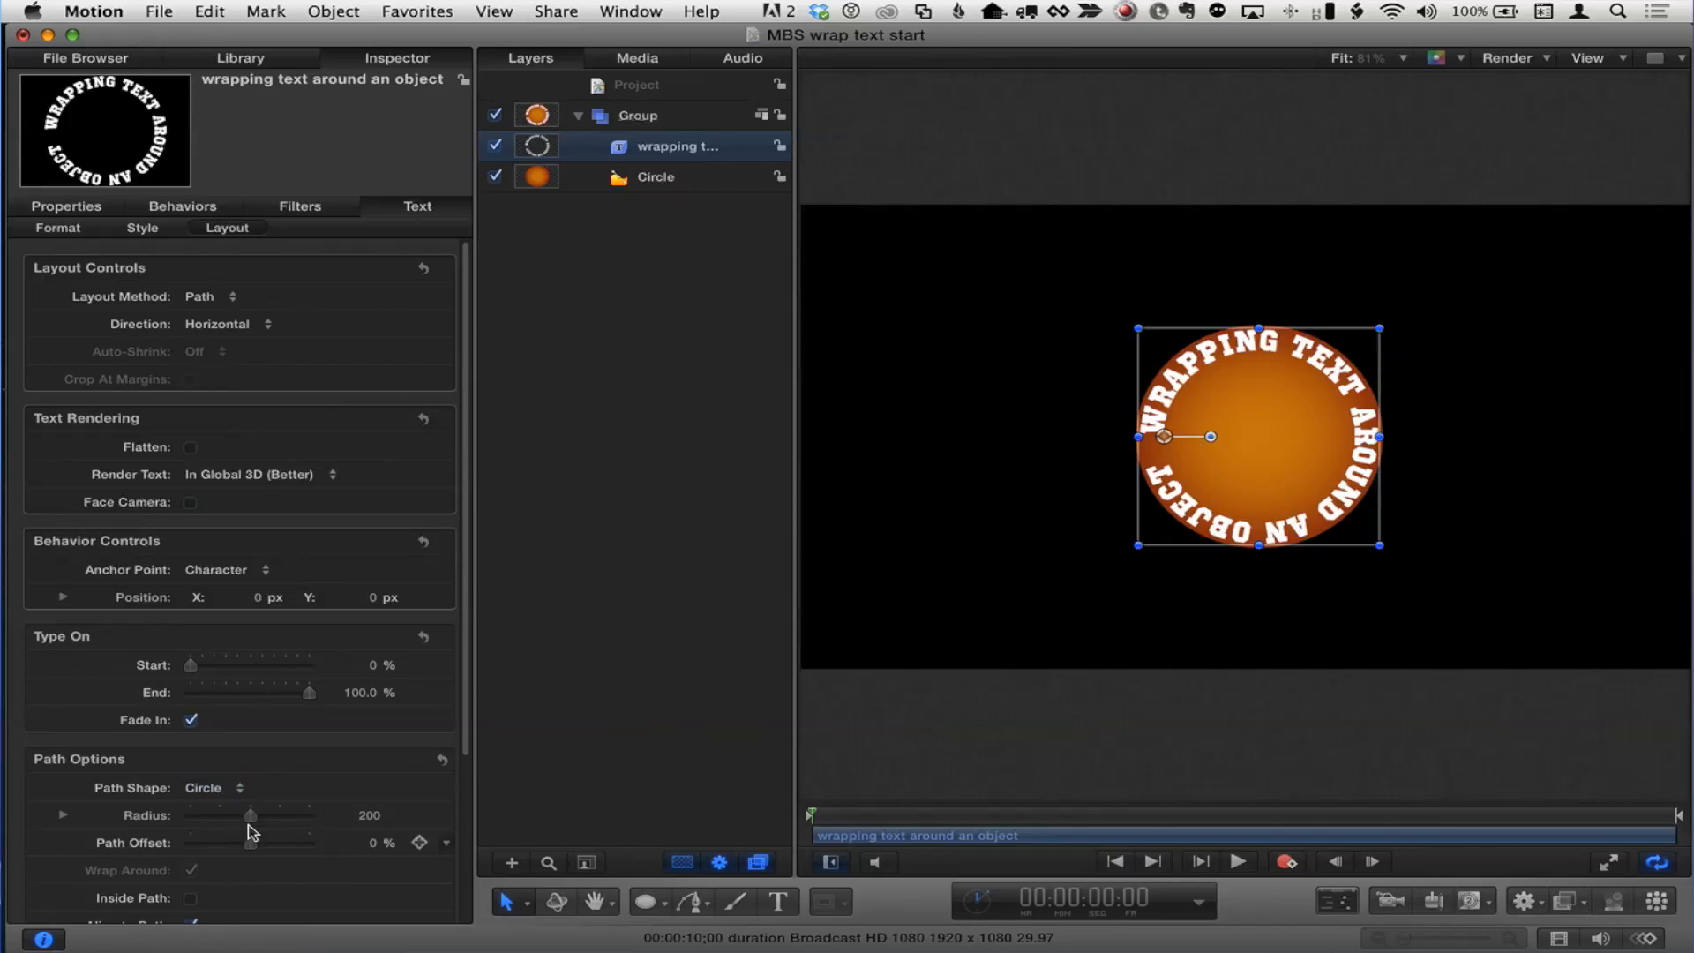
left_click_drag(368, 815, 405, 815)
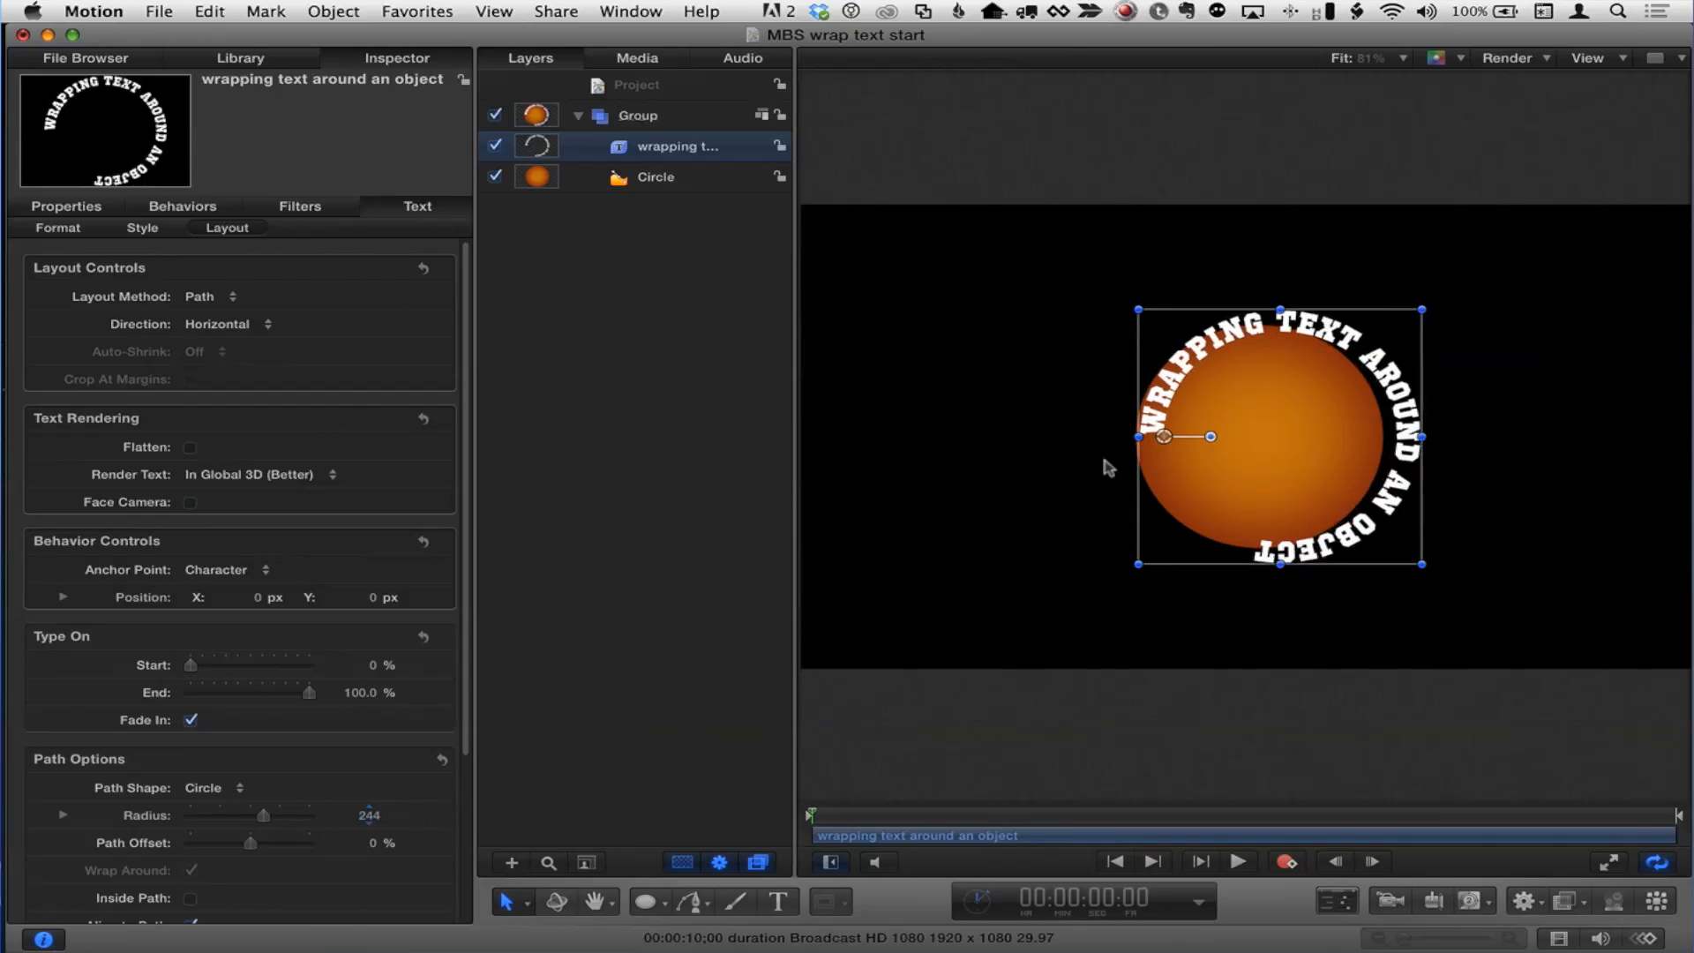
left_click_drag(1165, 436, 1147, 434)
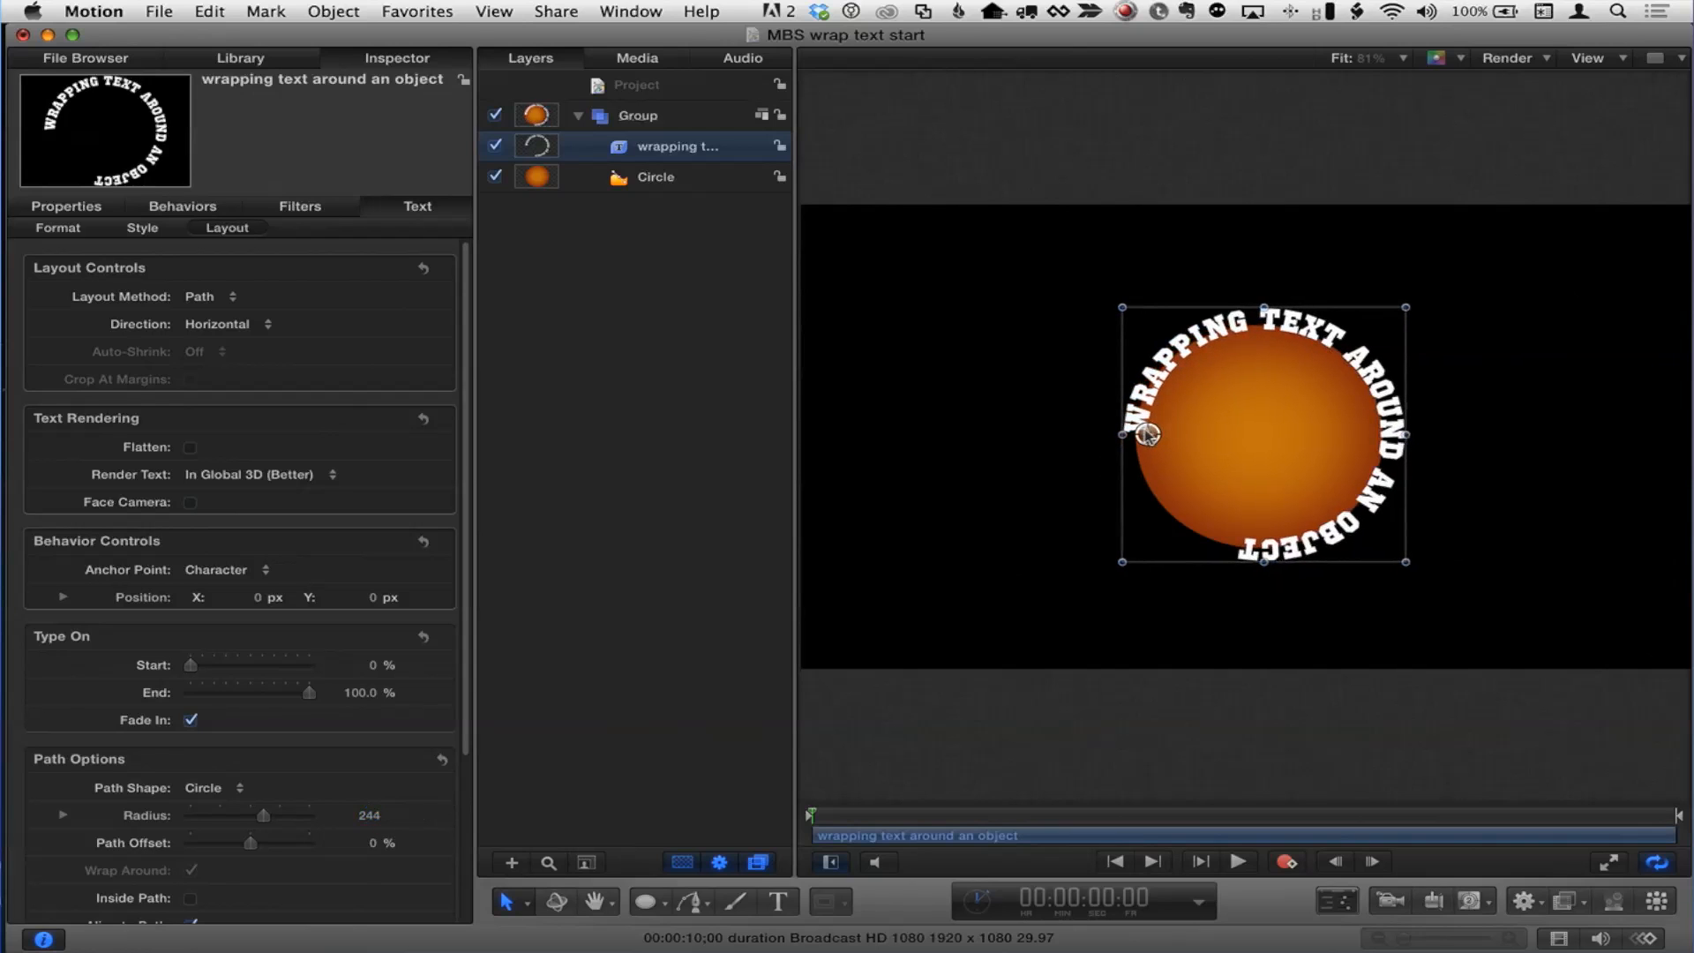
left_click_drag(370, 813, 384, 815)
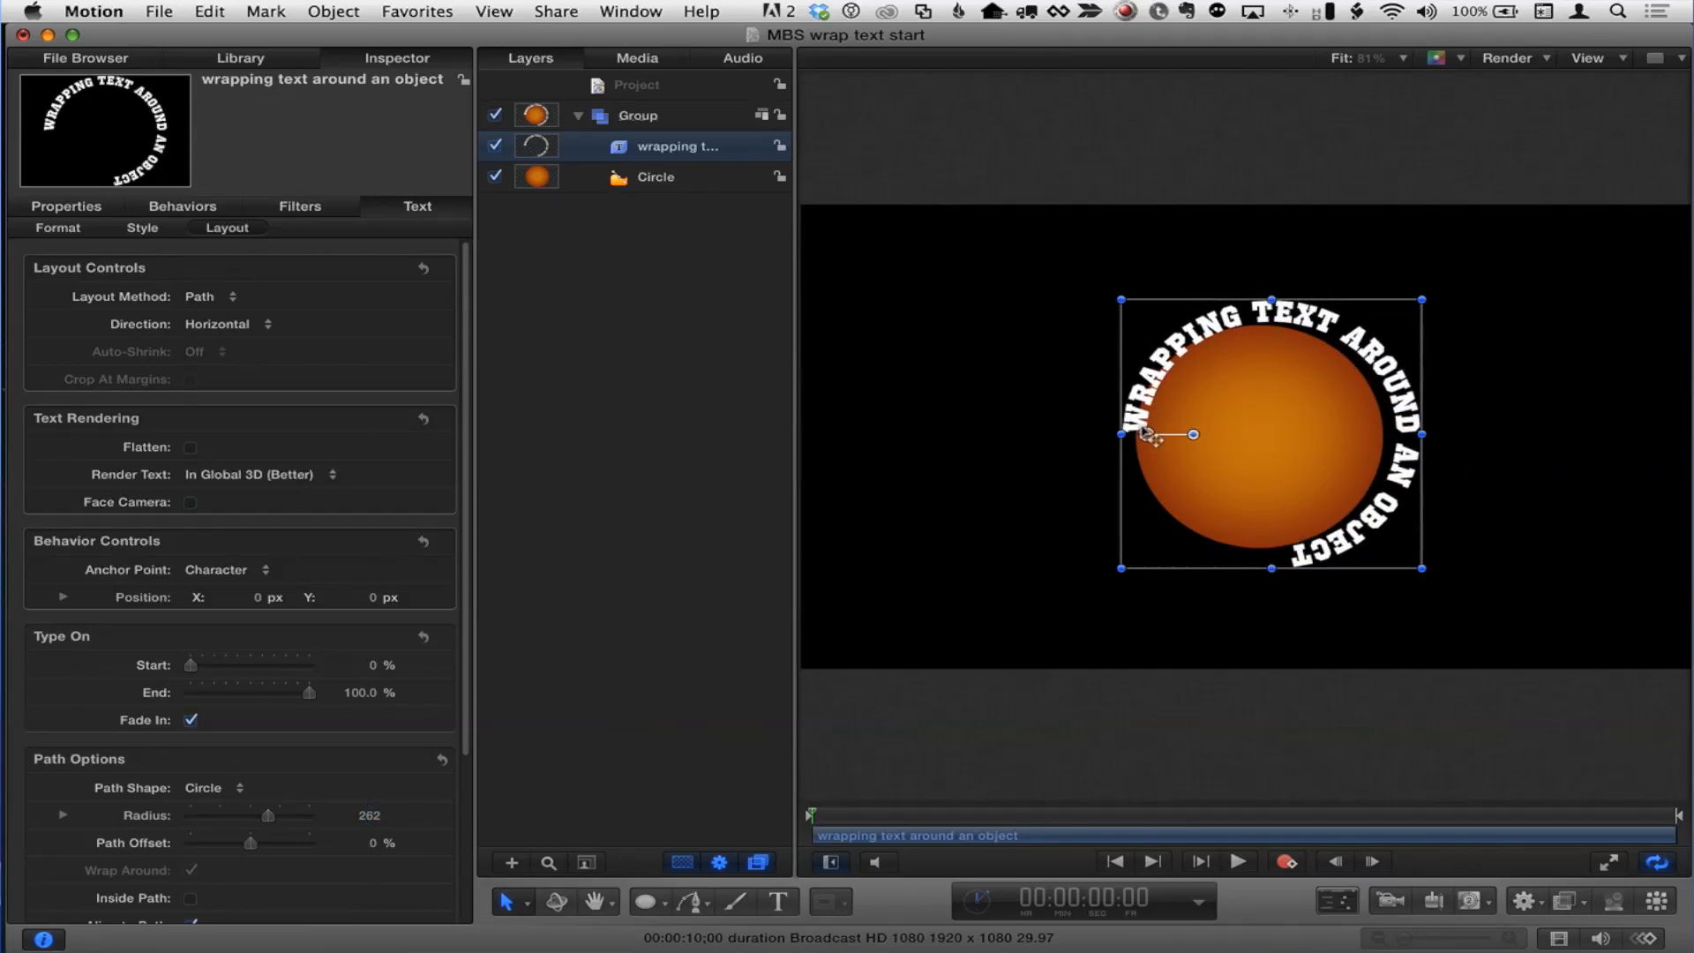
left_click_drag(1147, 434, 1136, 434)
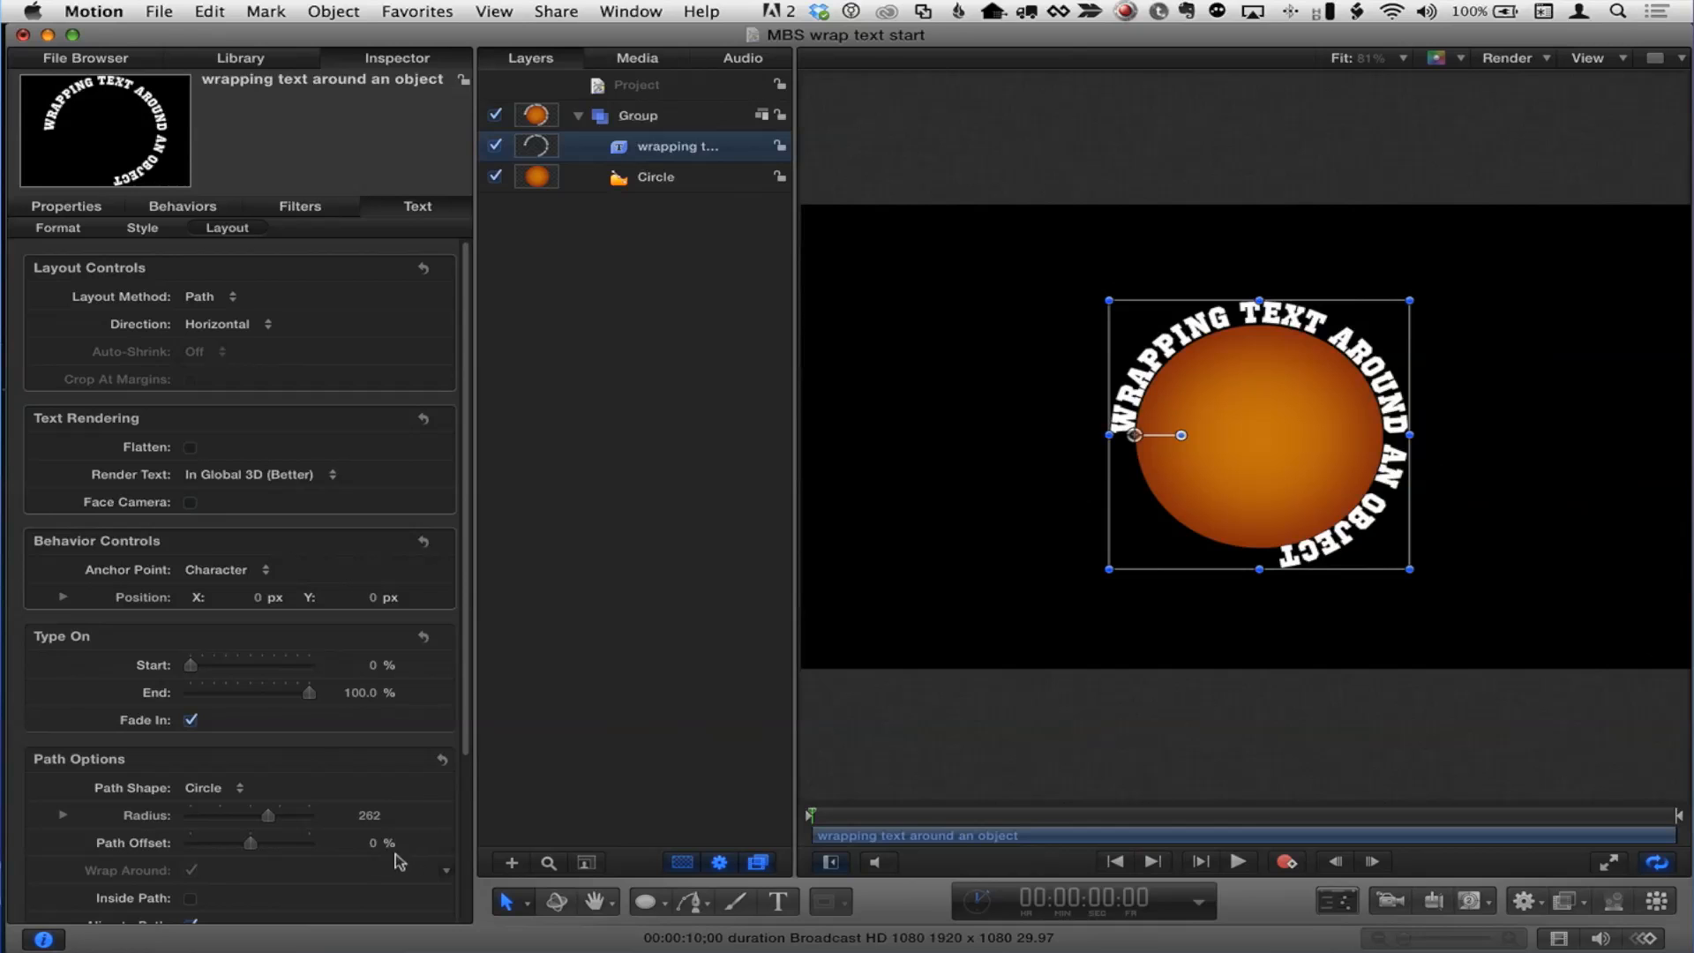
Step: Set the text's path offset to -11.45%
mouse_move(371, 845)
left_mouse_down()
mouse_move(406, 845)
mouse_move(351, 846)
left_mouse_up()
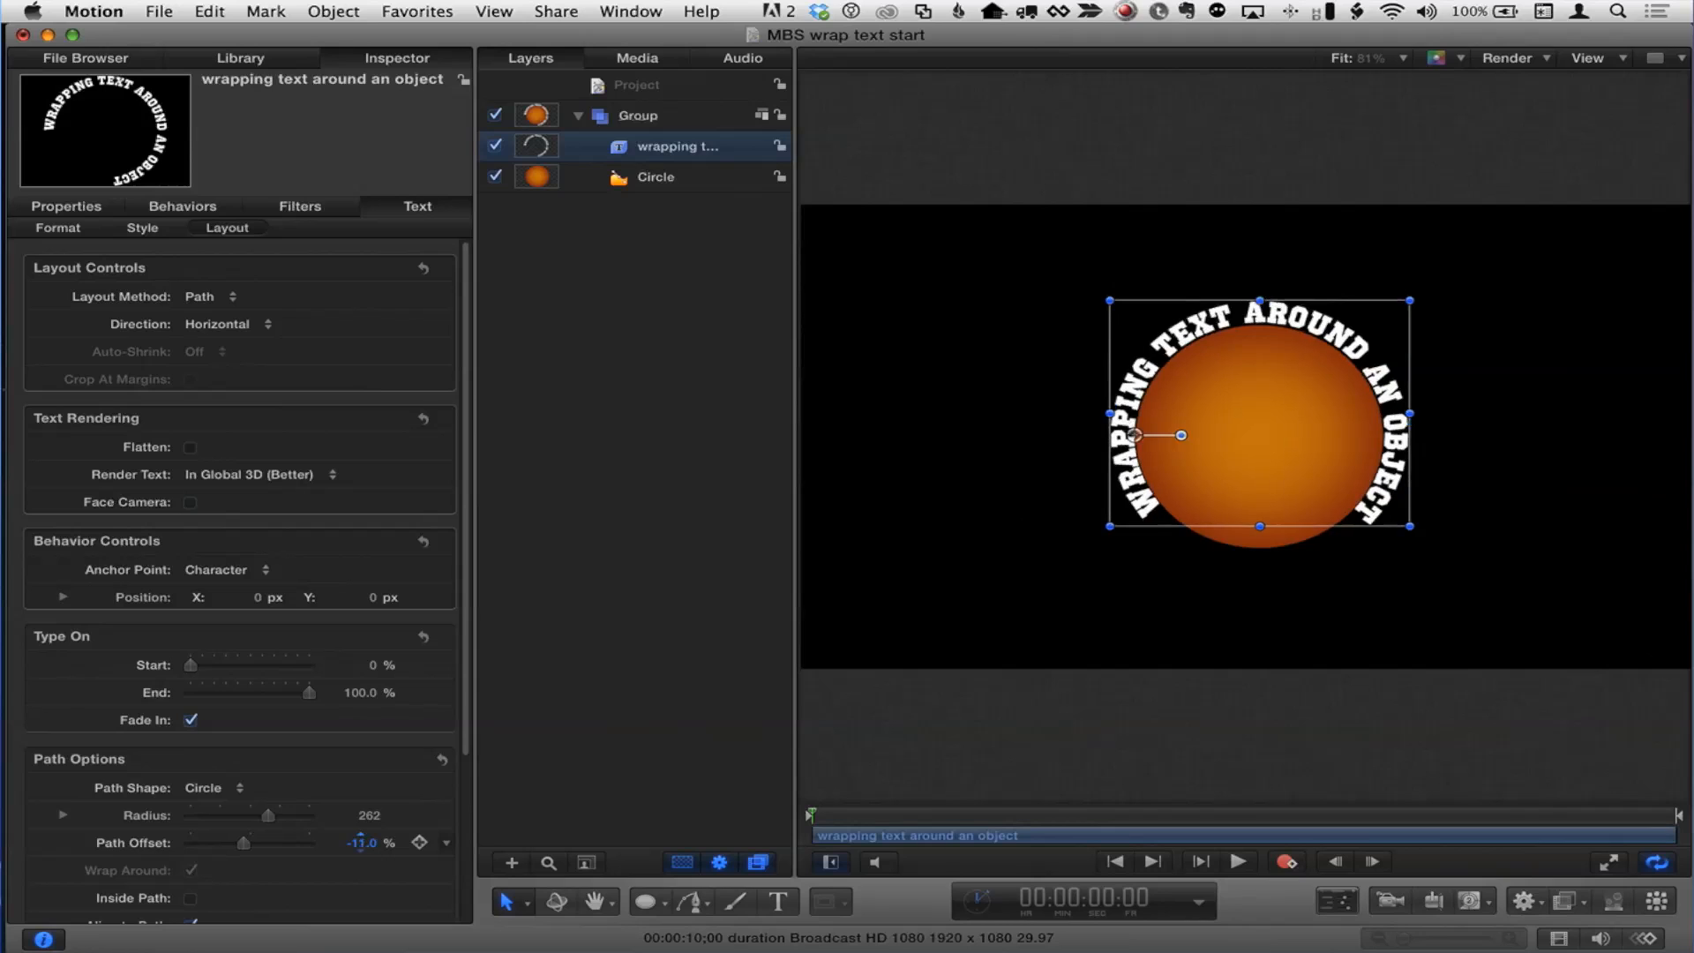
left_click(363, 845)
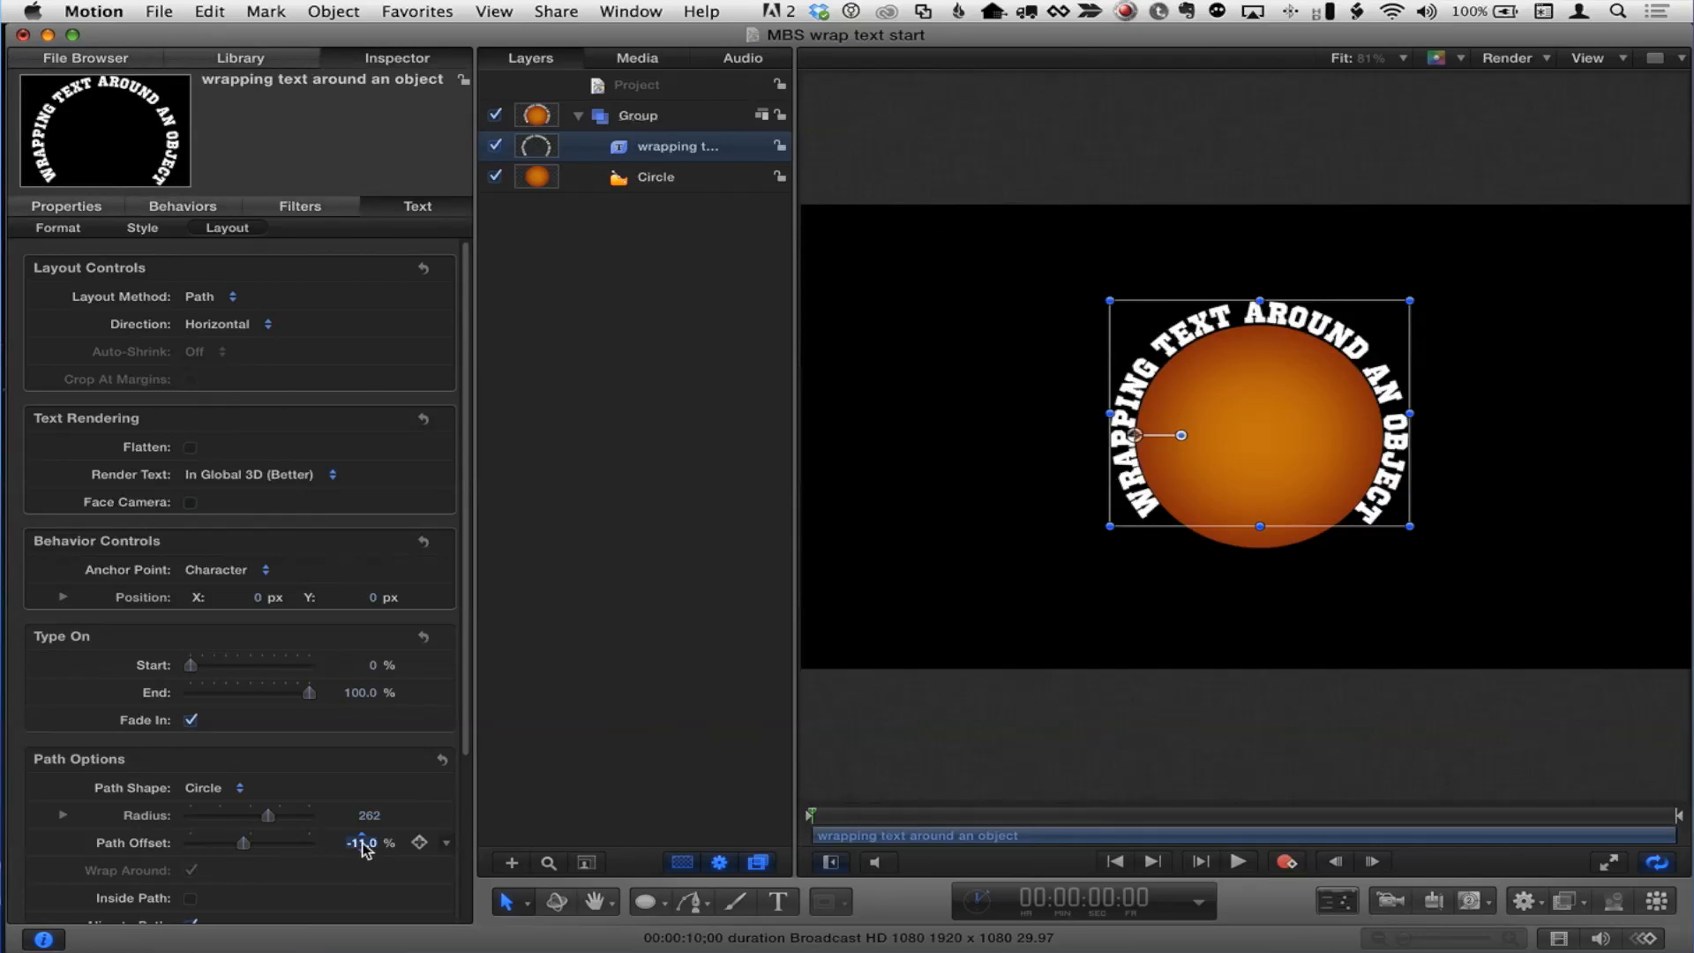
mouse_move(362, 845)
left_mouse_down()
mouse_move(406, 837)
mouse_move(359, 847)
left_mouse_up()
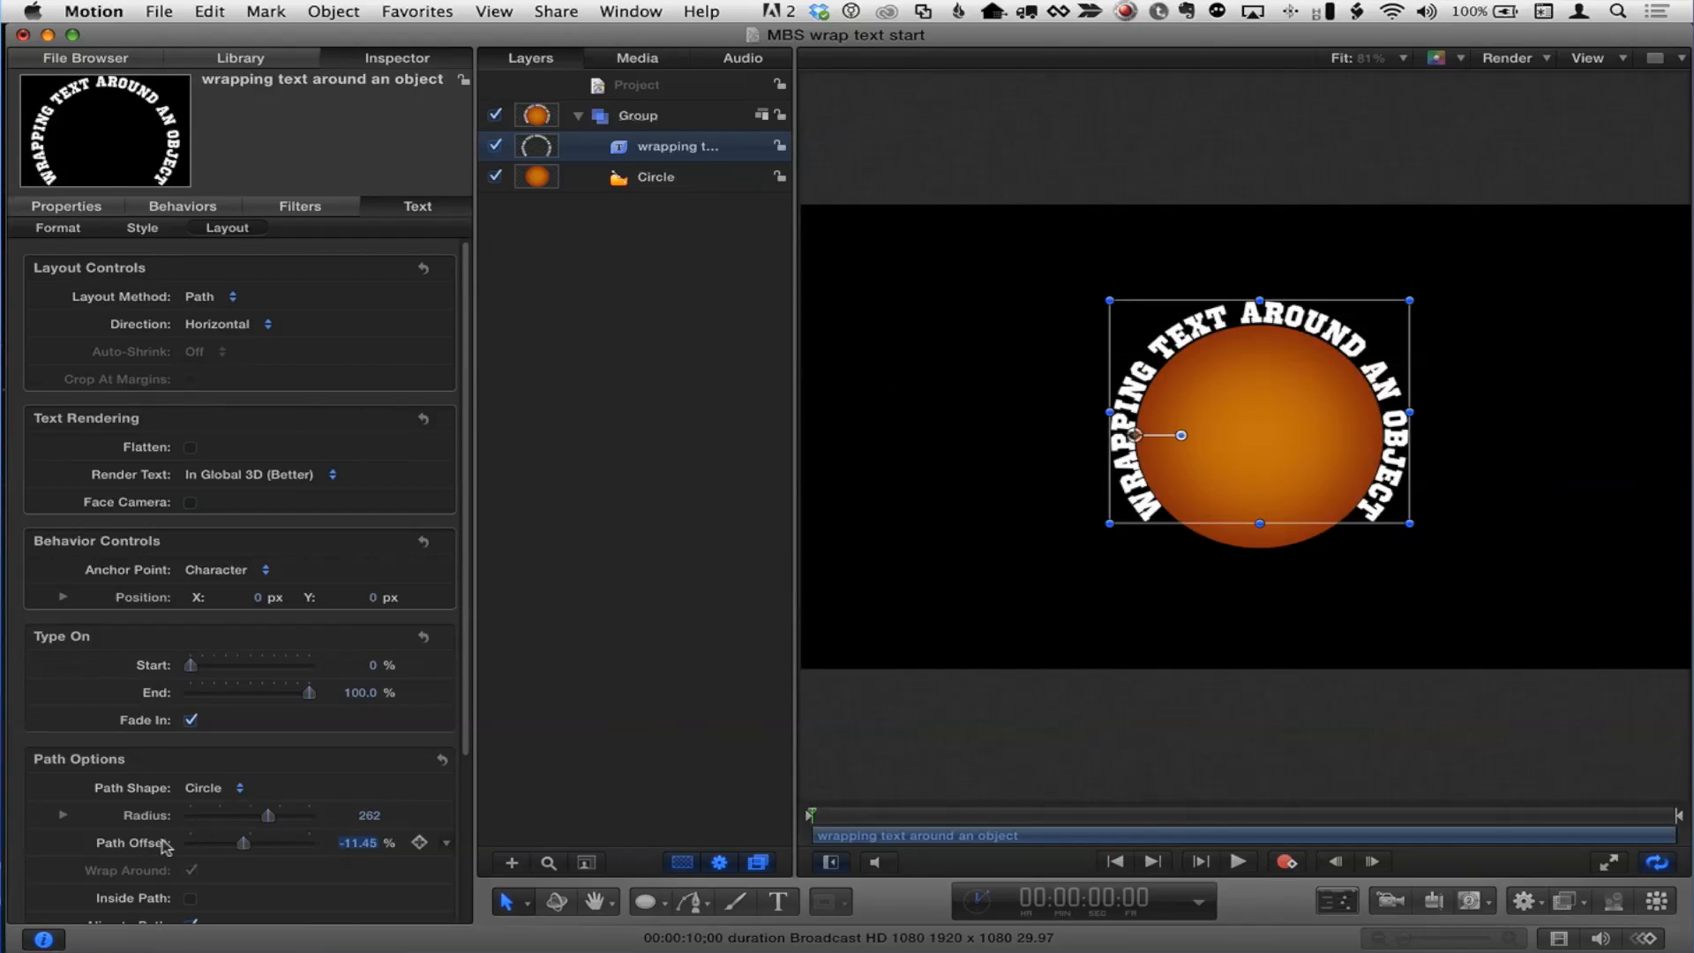
mouse_move(247, 845)
left_mouse_down()
mouse_move(269, 844)
mouse_move(217, 845)
left_mouse_up()
key("super+z")
Step: Tilt the text layer about -90° around its X axis with the 3D Transform tool
key("q")
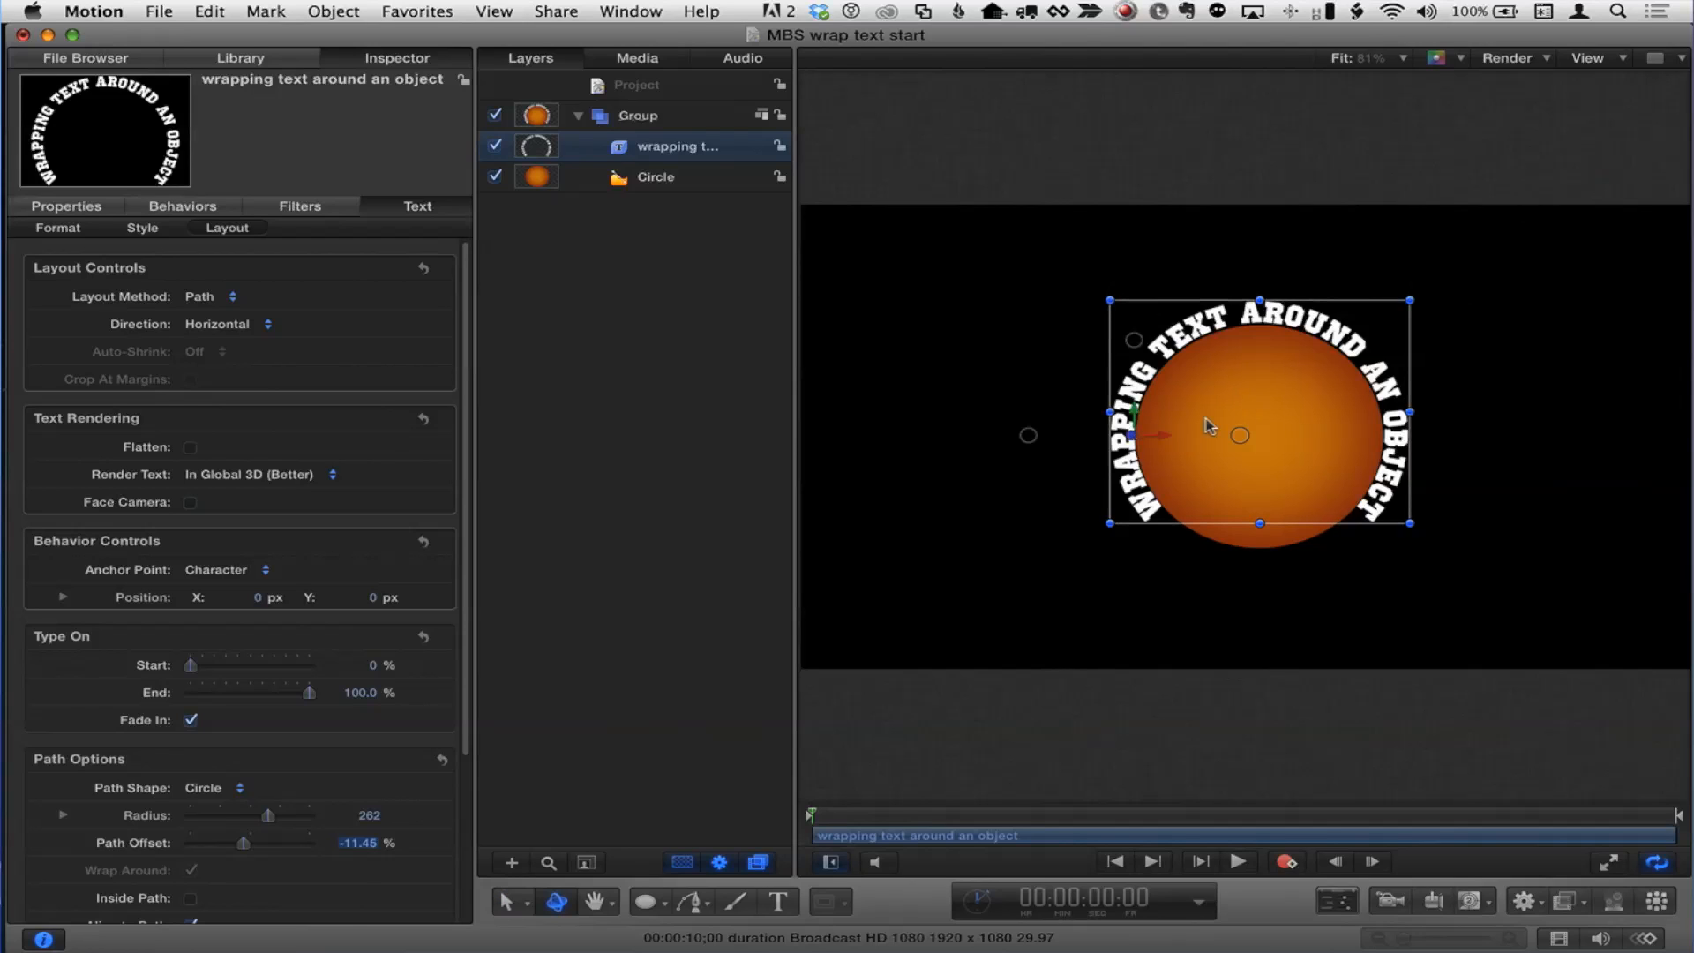
left_click(506, 902)
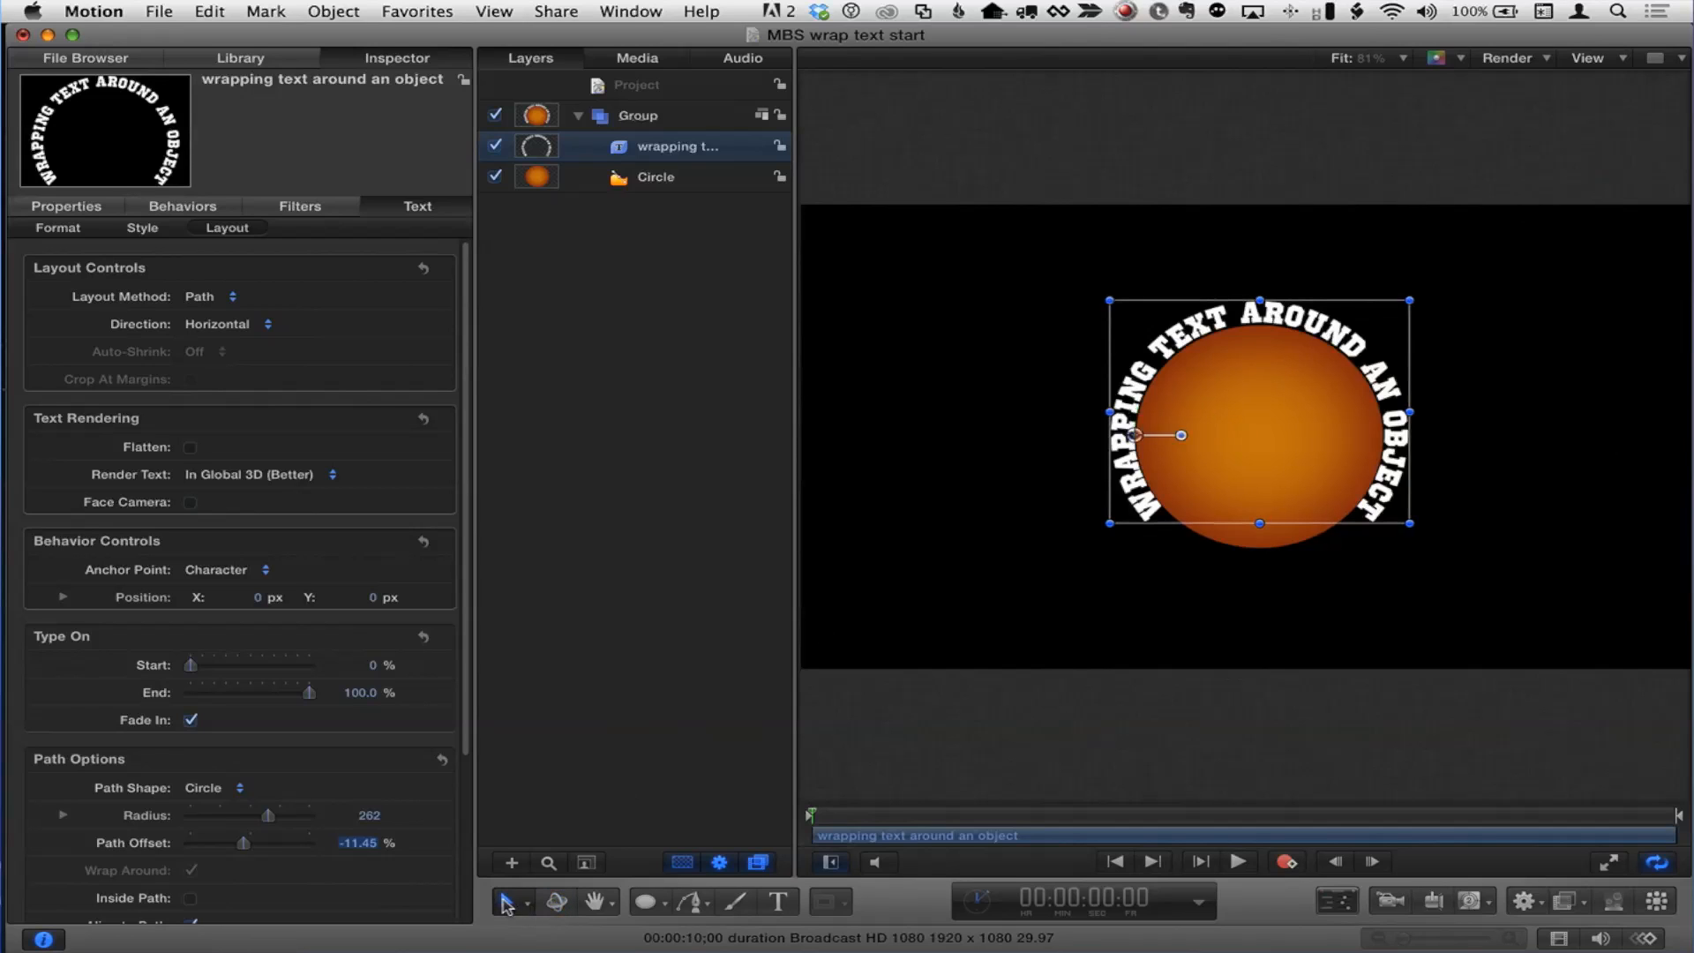
left_click(558, 902)
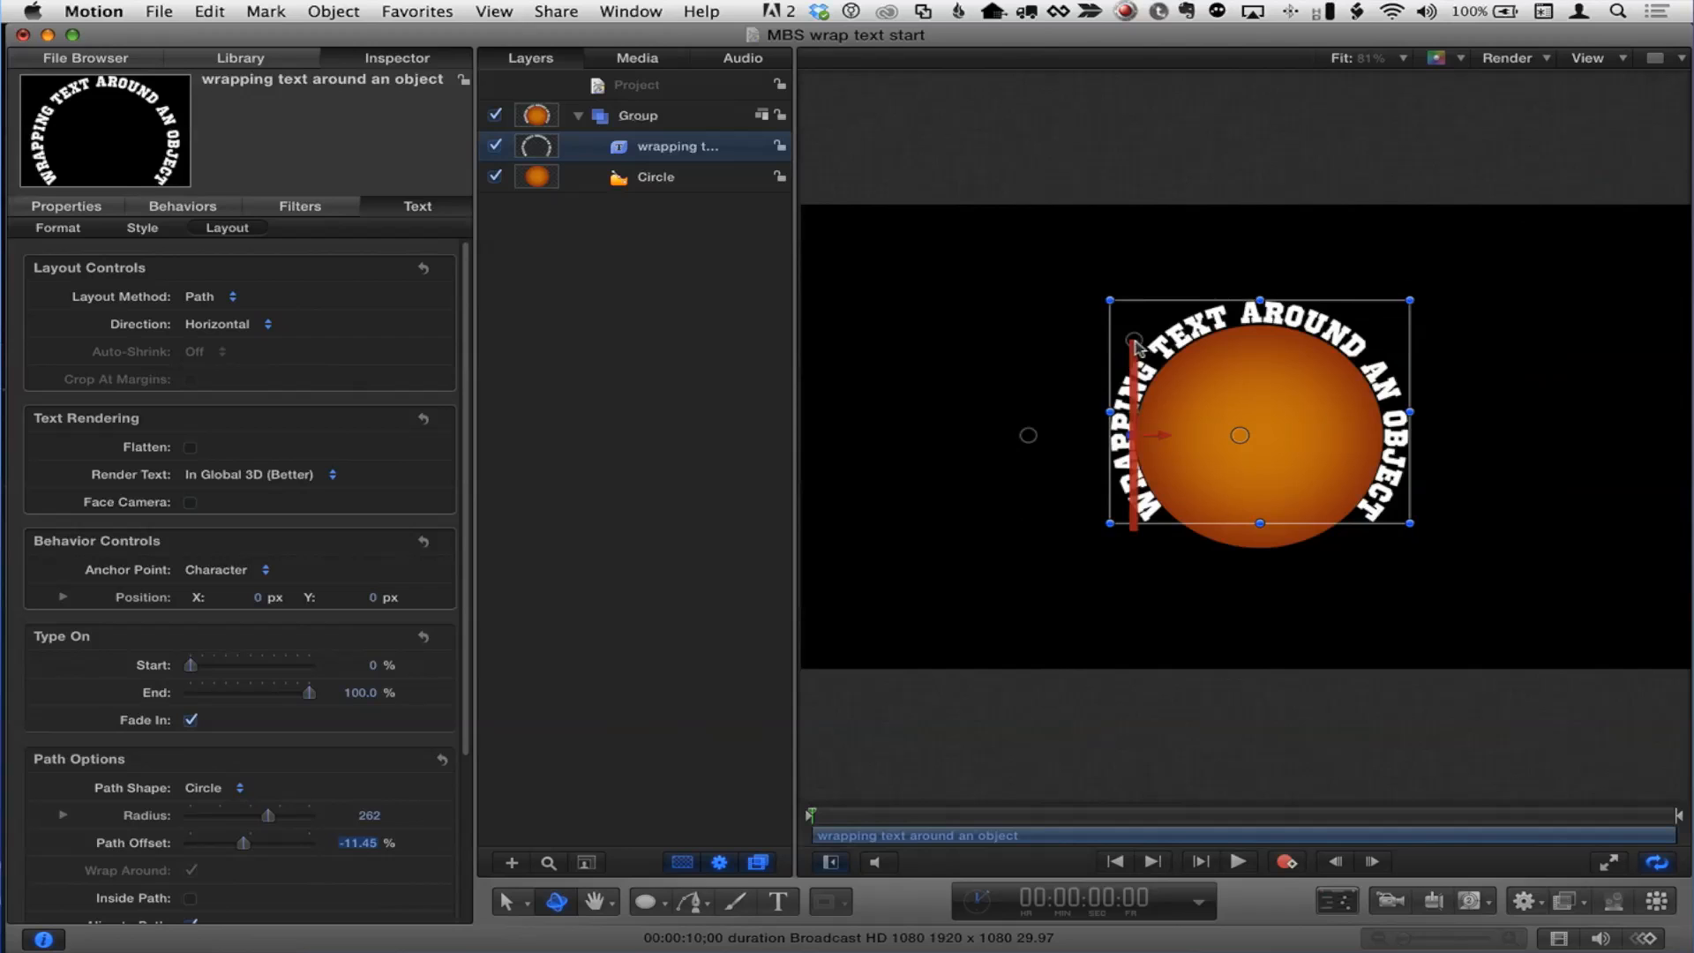
left_click_drag(1139, 344, 1140, 300)
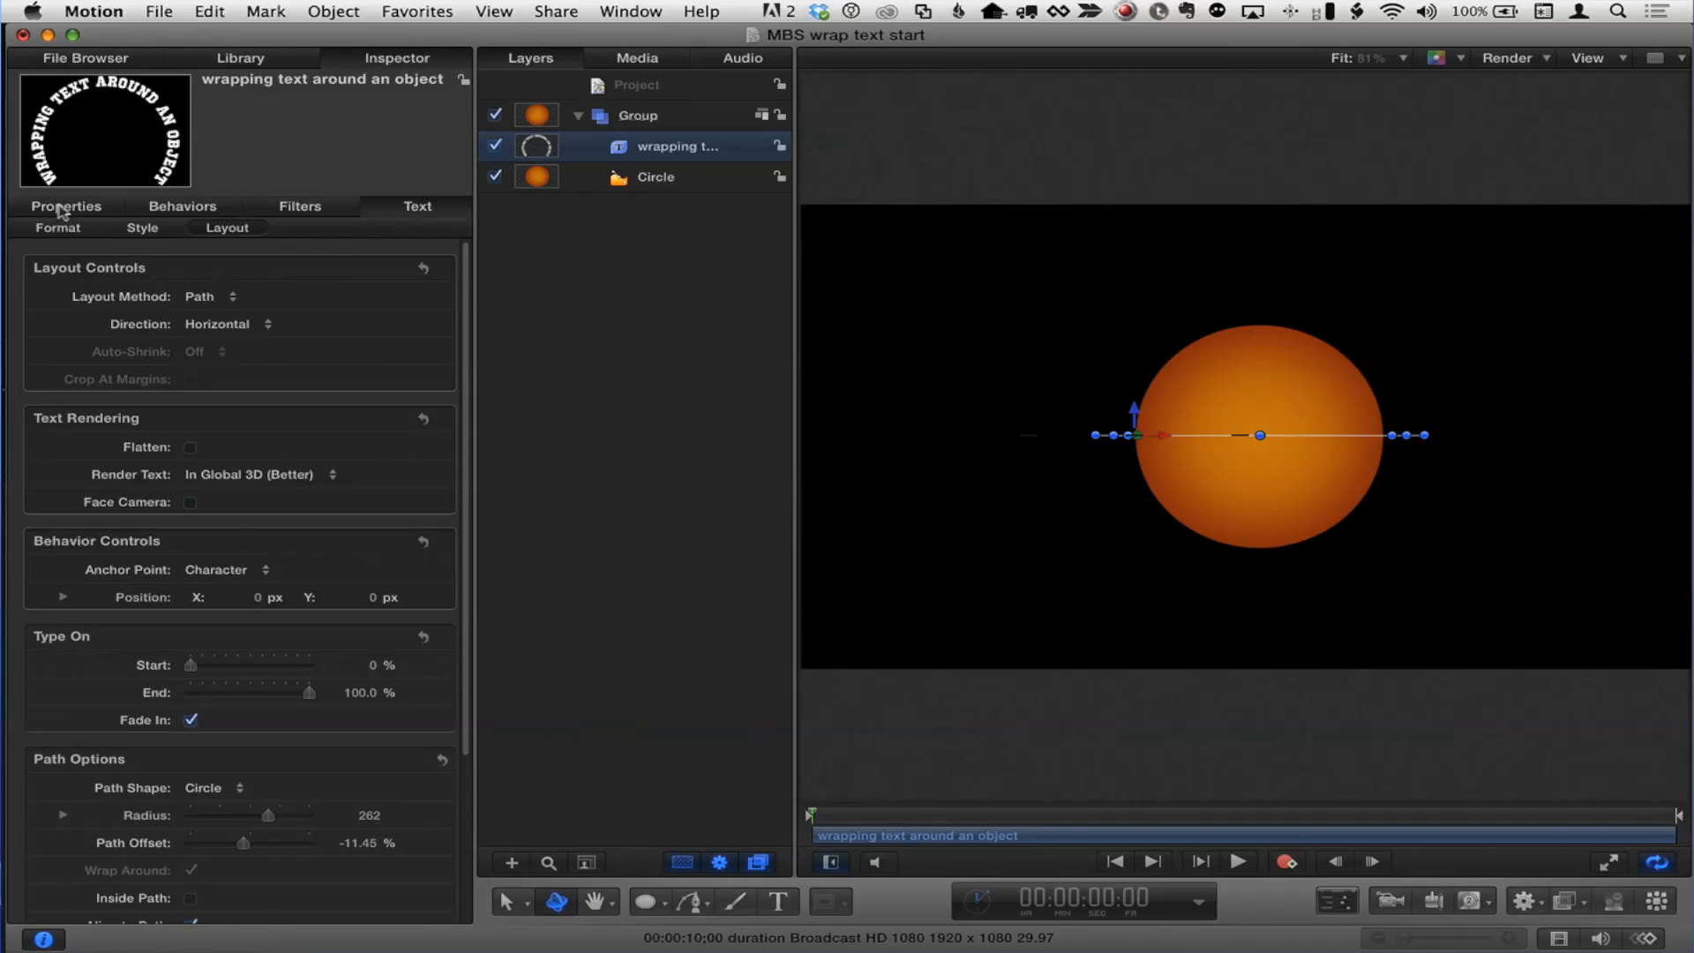
Step: Inspect the text layer's rotation values in its transform properties
left_click(61, 210)
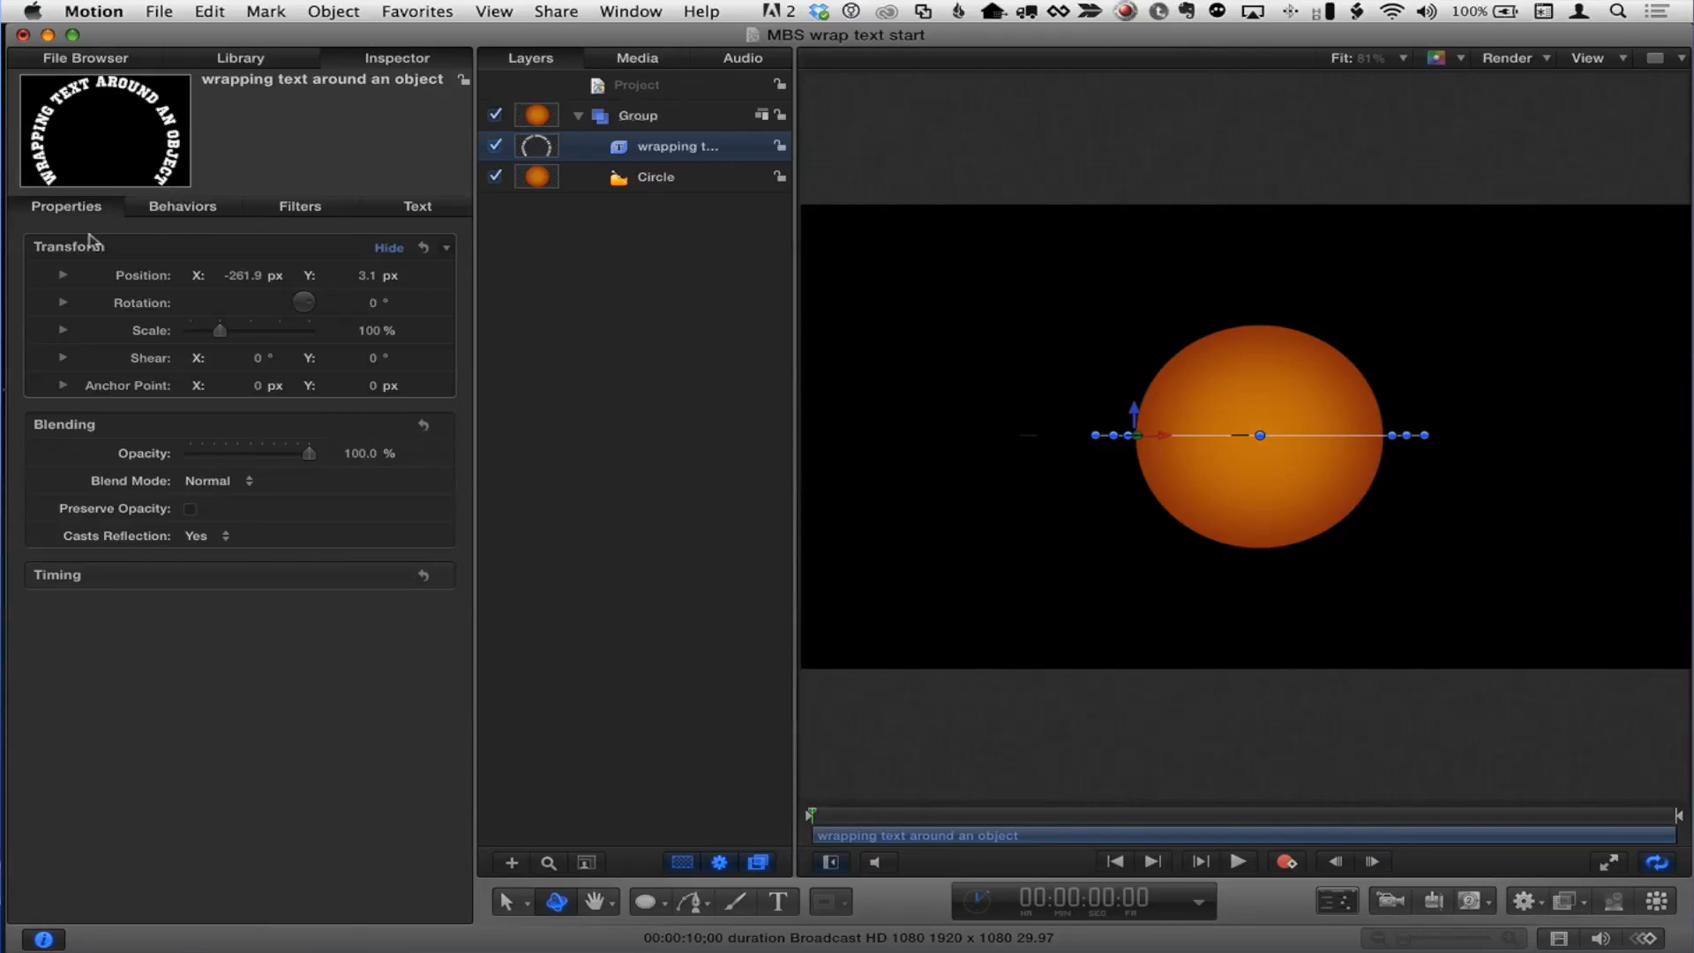
left_click(63, 304)
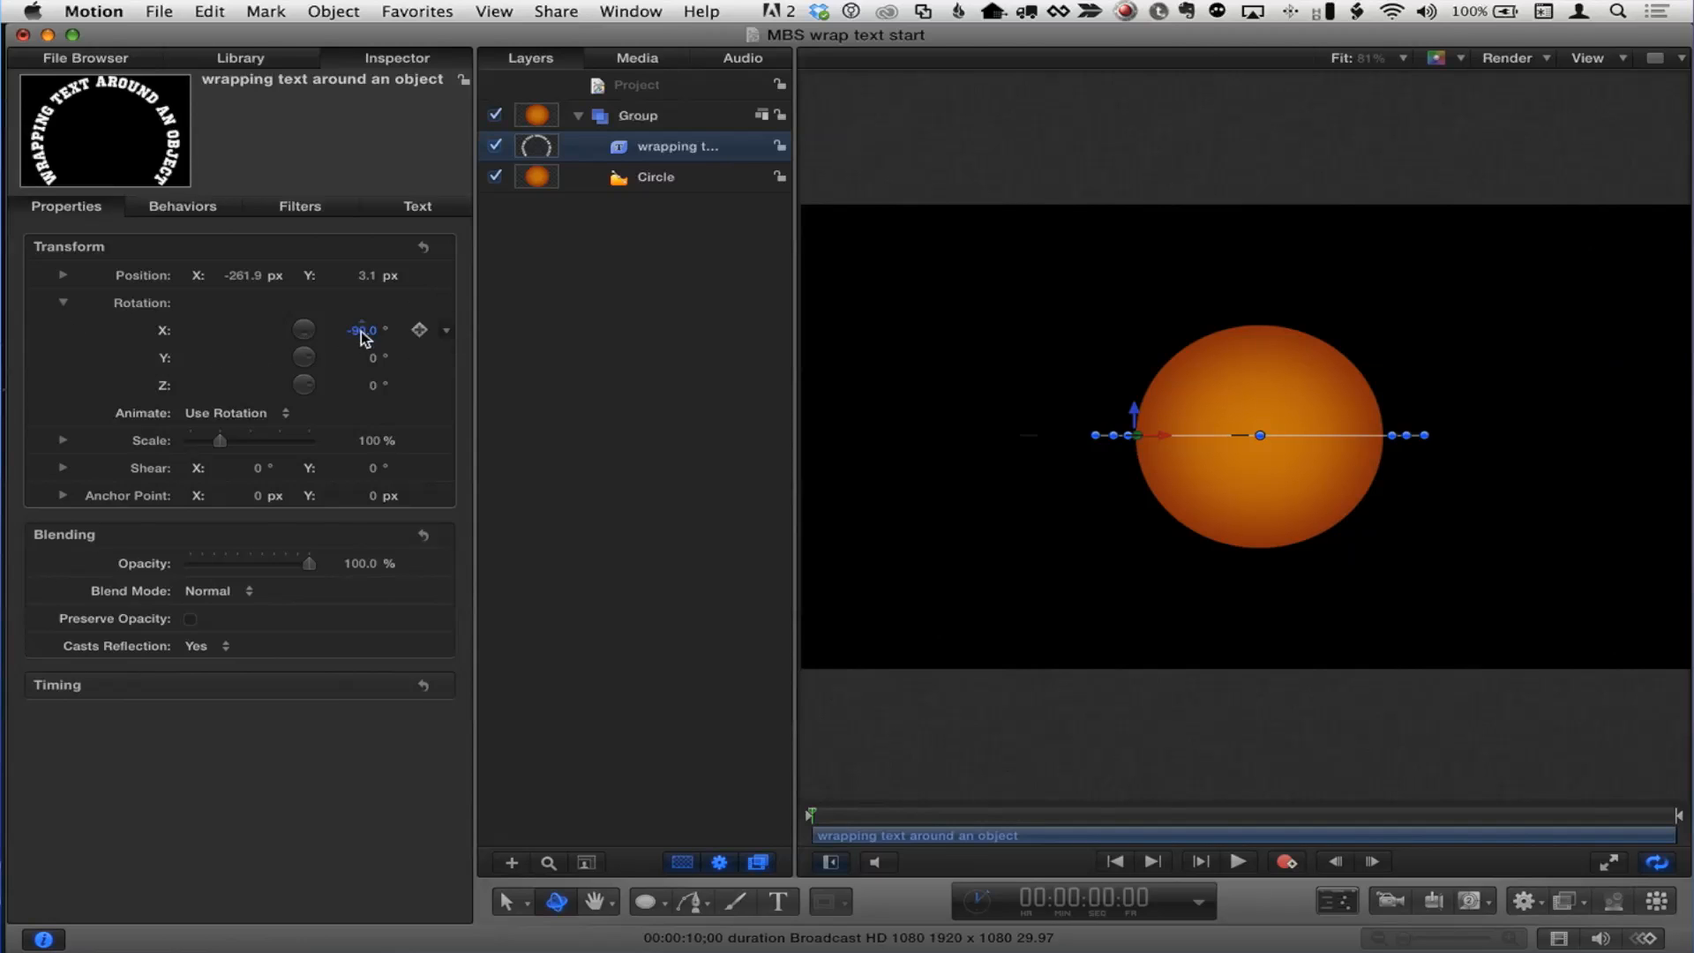
left_click_drag(362, 338, 362, 338)
Step: Set the text characters' X rotation to 90° in the advanced formatting settings
left_click(417, 208)
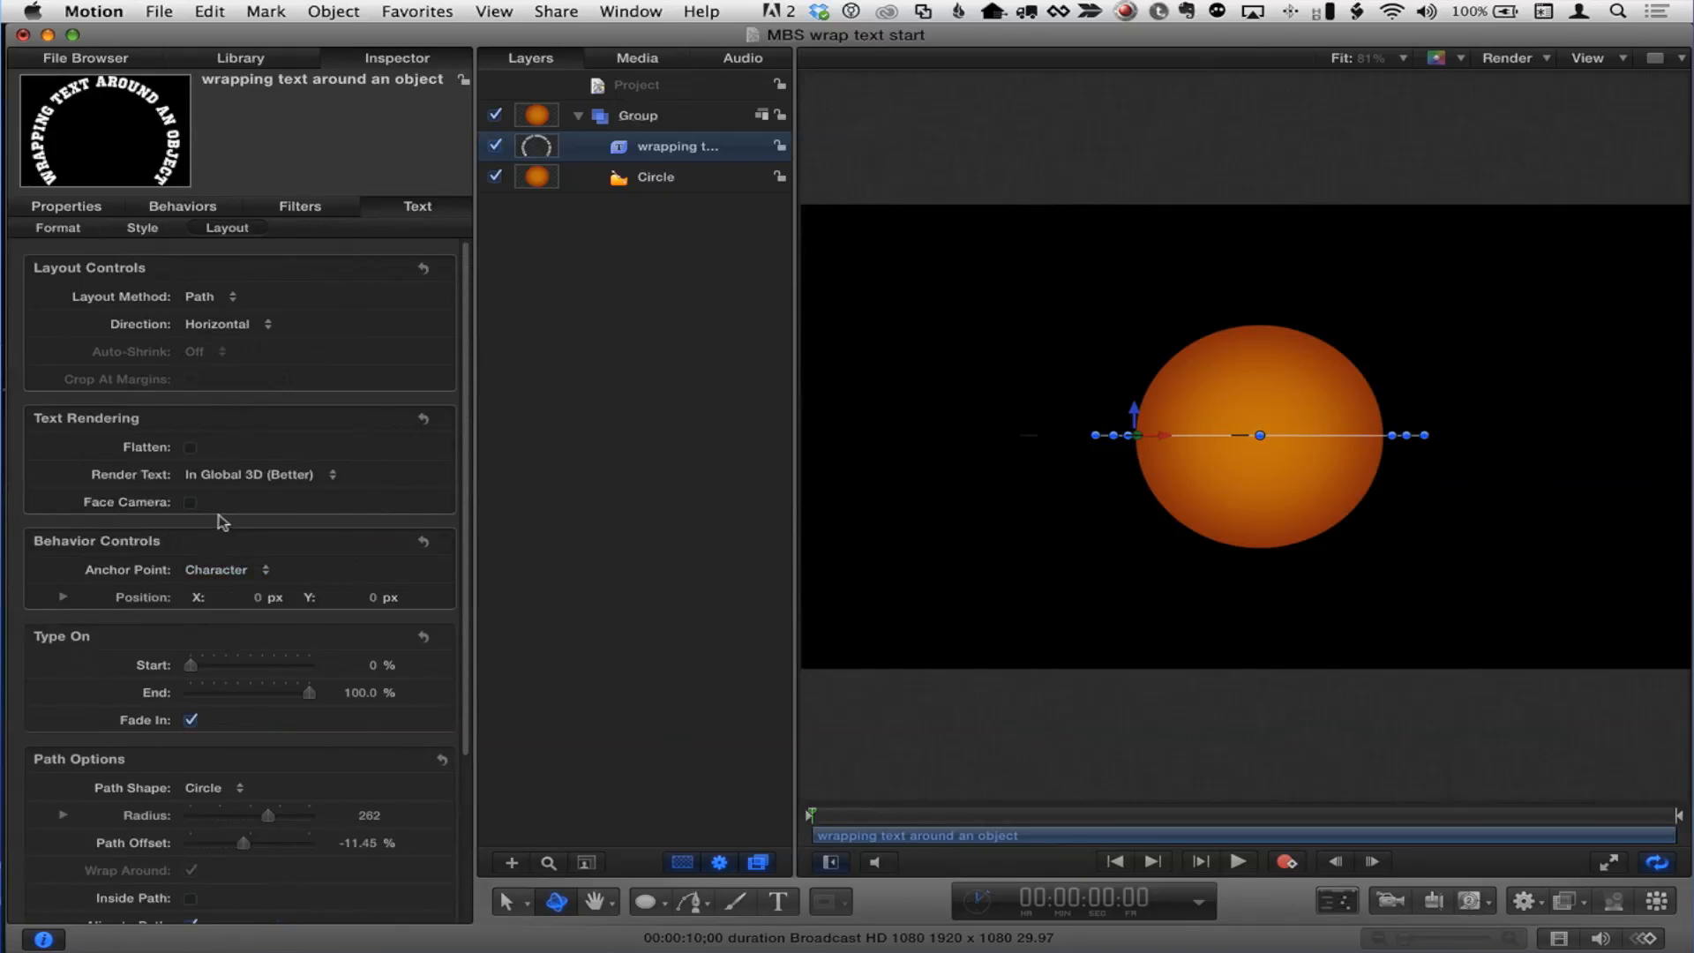
left_click(60, 228)
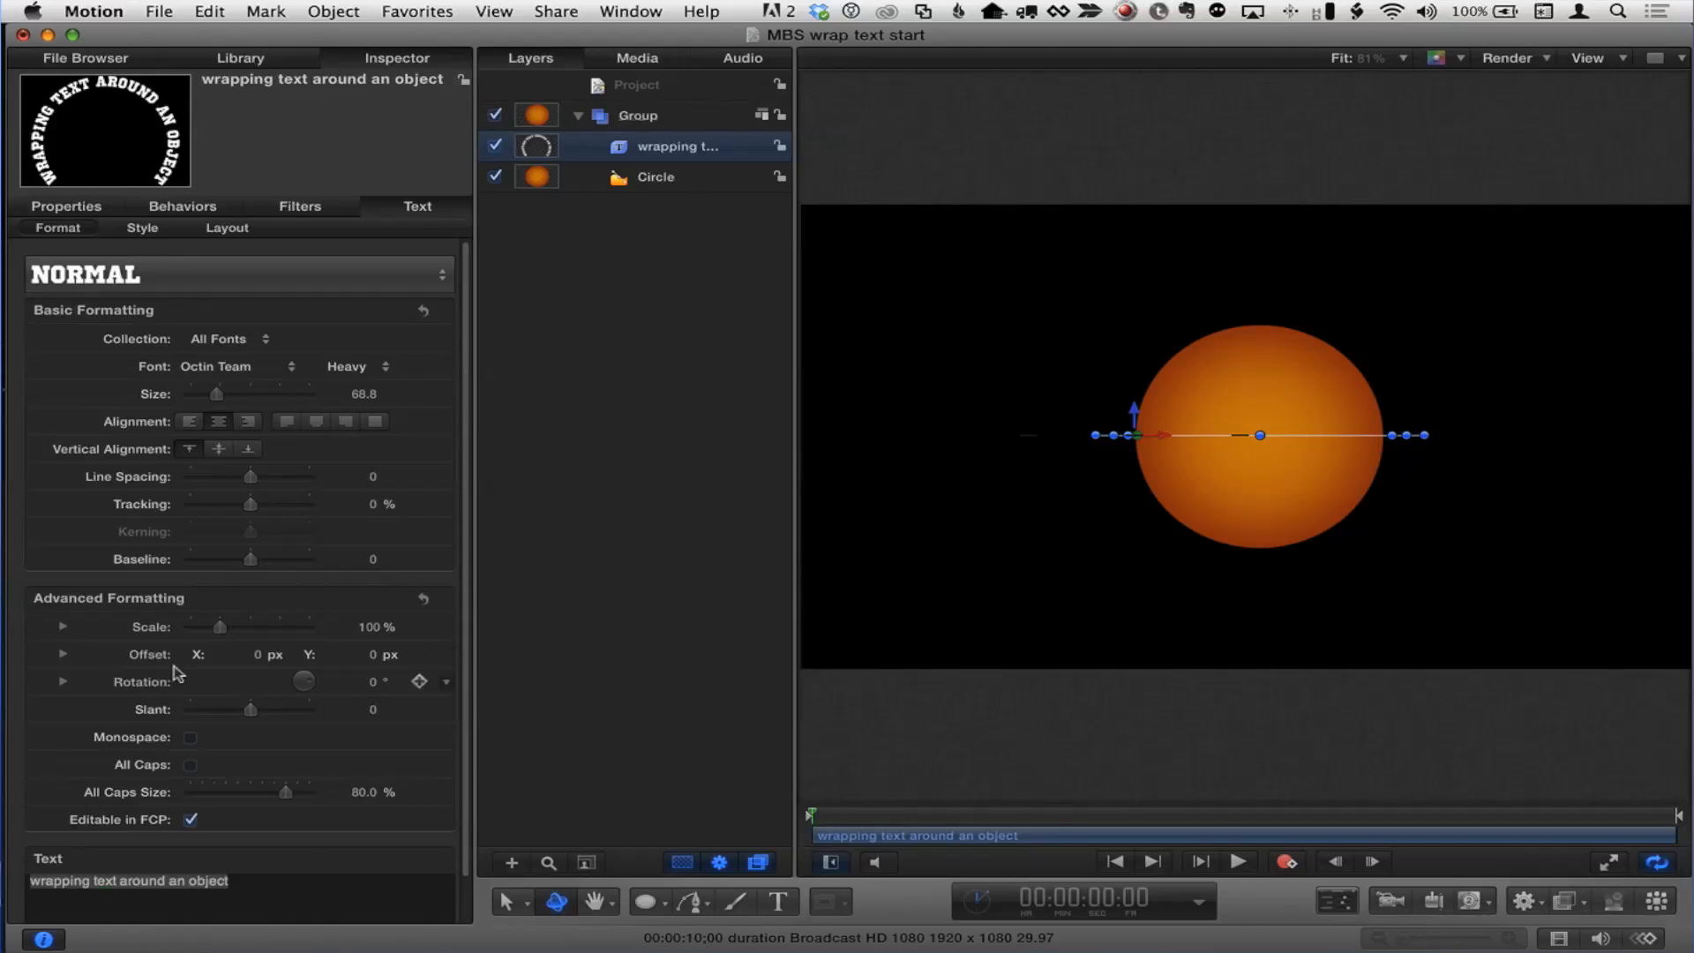
left_click(62, 682)
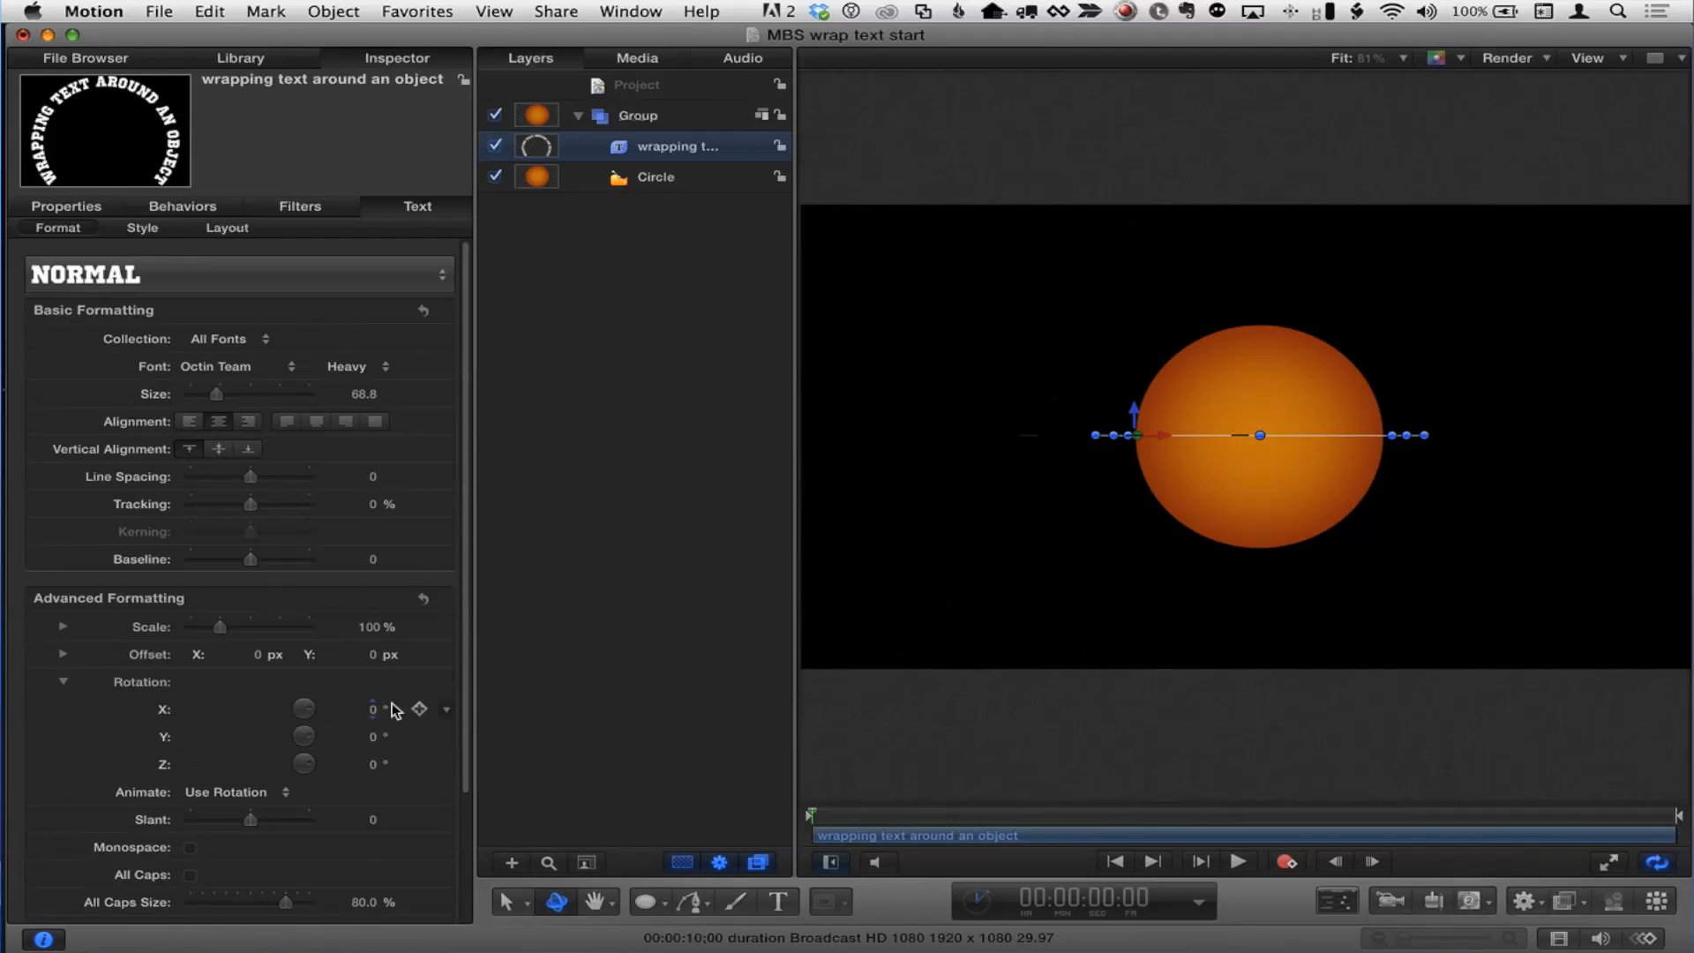
mouse_move(374, 709)
left_mouse_down()
mouse_move(414, 697)
mouse_move(342, 707)
mouse_move(363, 716)
left_mouse_up()
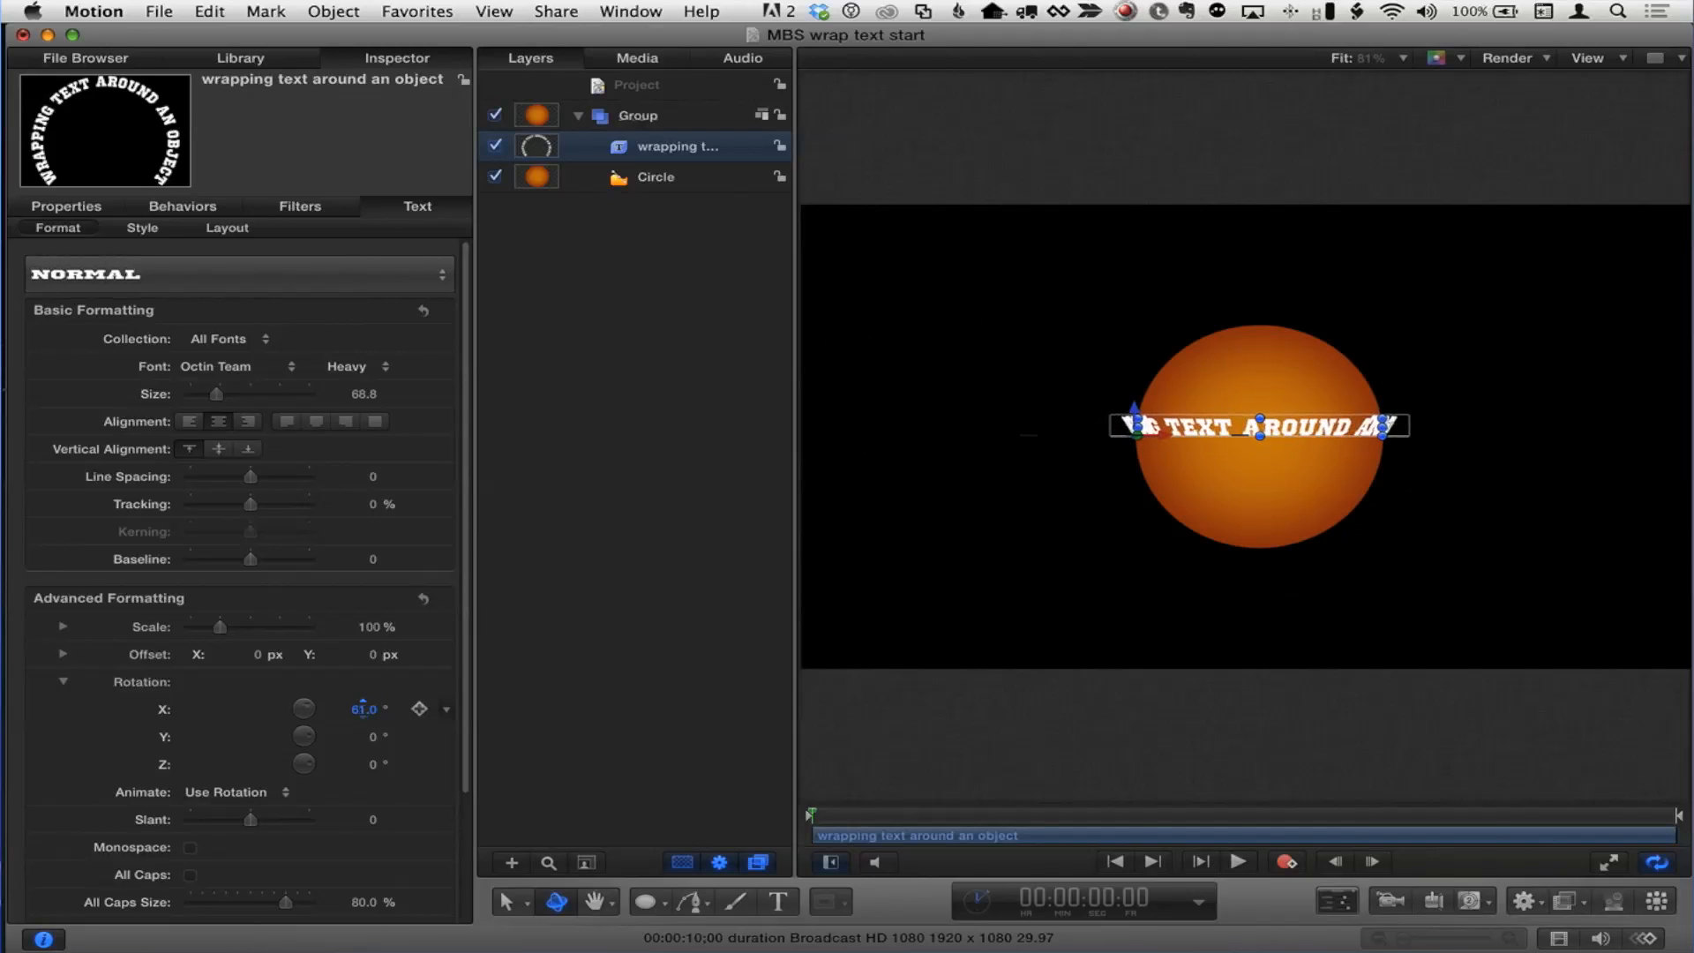
double_click(364, 712)
type("90")
key("Return")
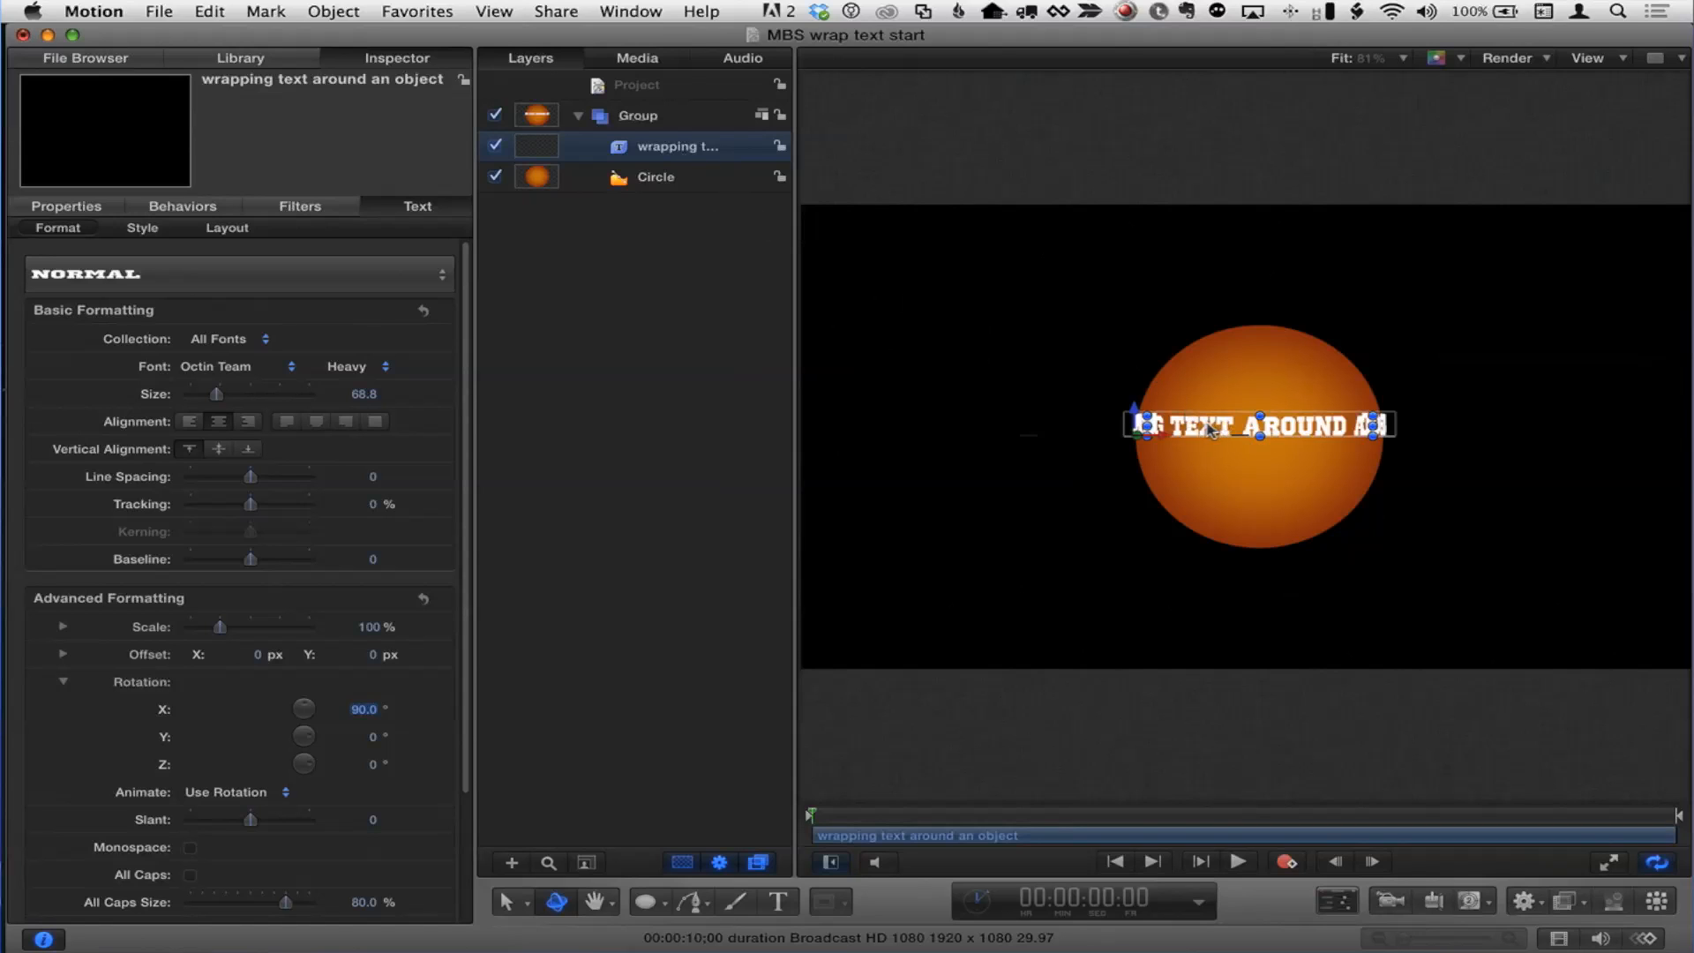
left_click(226, 228)
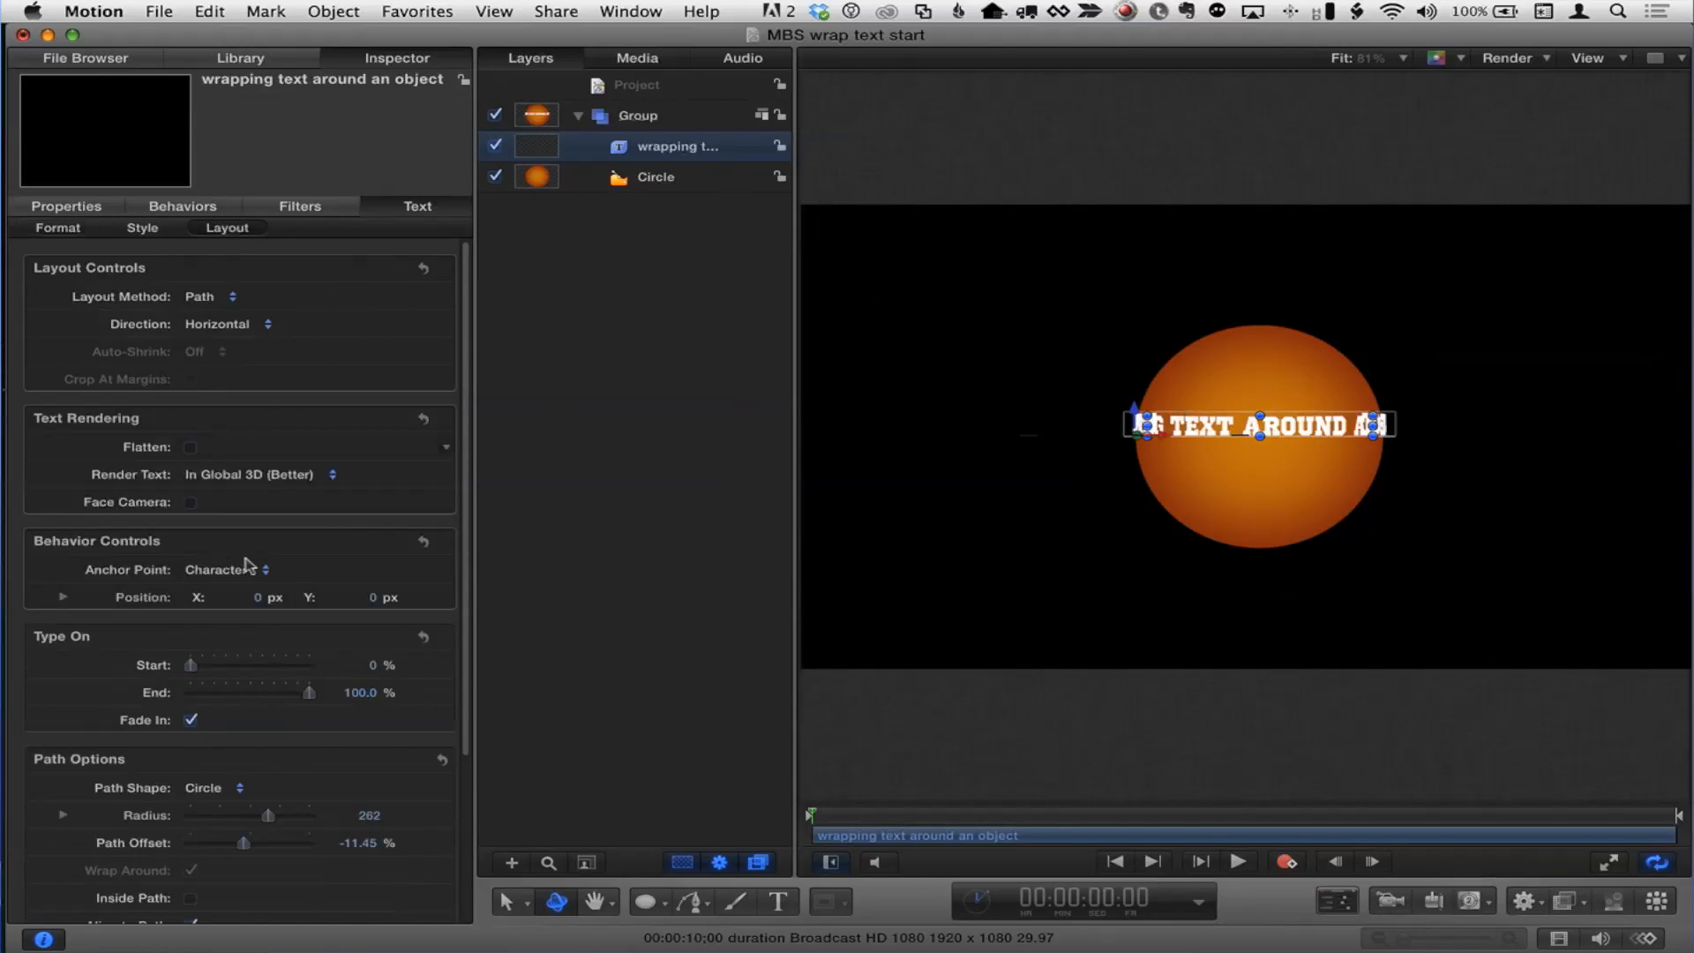
Step: Set the text's path radius to 329 and its path offset to -6.39%
scroll(250, 650, "down", 3)
mouse_move(260, 750)
left_mouse_down()
mouse_move(240, 750)
mouse_move(284, 750)
mouse_move(234, 751)
mouse_move(271, 750)
mouse_move(253, 751)
mouse_move(288, 722)
mouse_move(272, 749)
mouse_move(306, 749)
mouse_move(225, 748)
mouse_move(247, 748)
left_mouse_up()
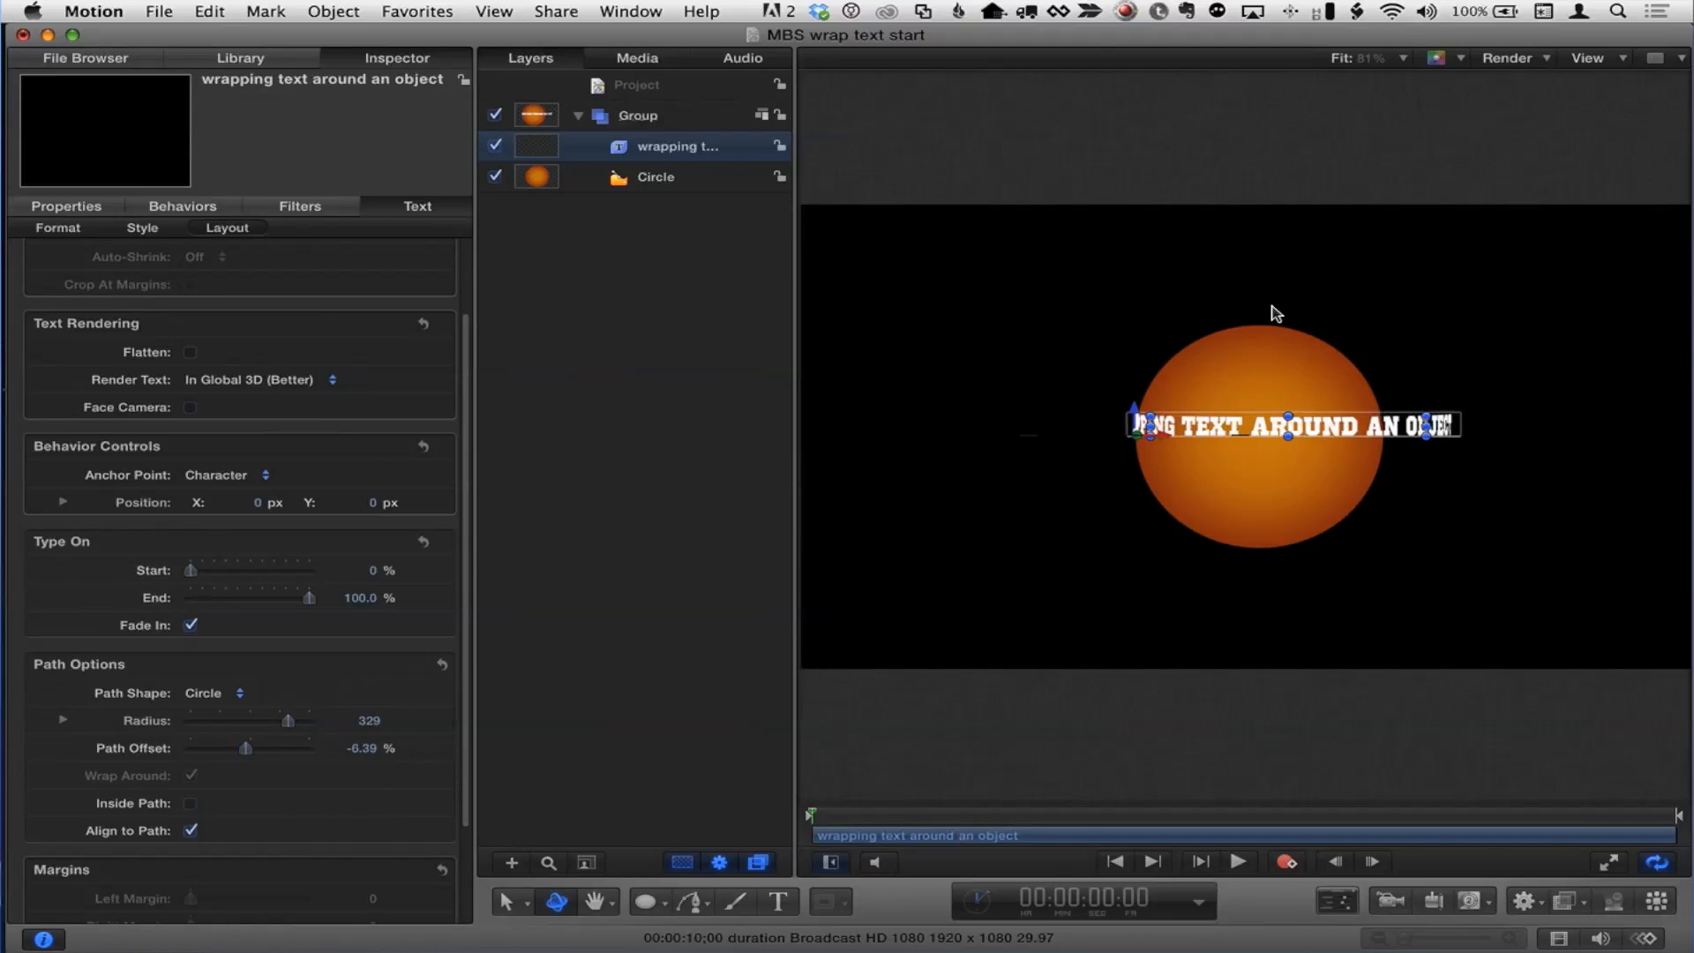
Step: Nudge the text slightly left in the canvas and set its path offset to -40.67%
left_click_drag(1165, 435, 1157, 437)
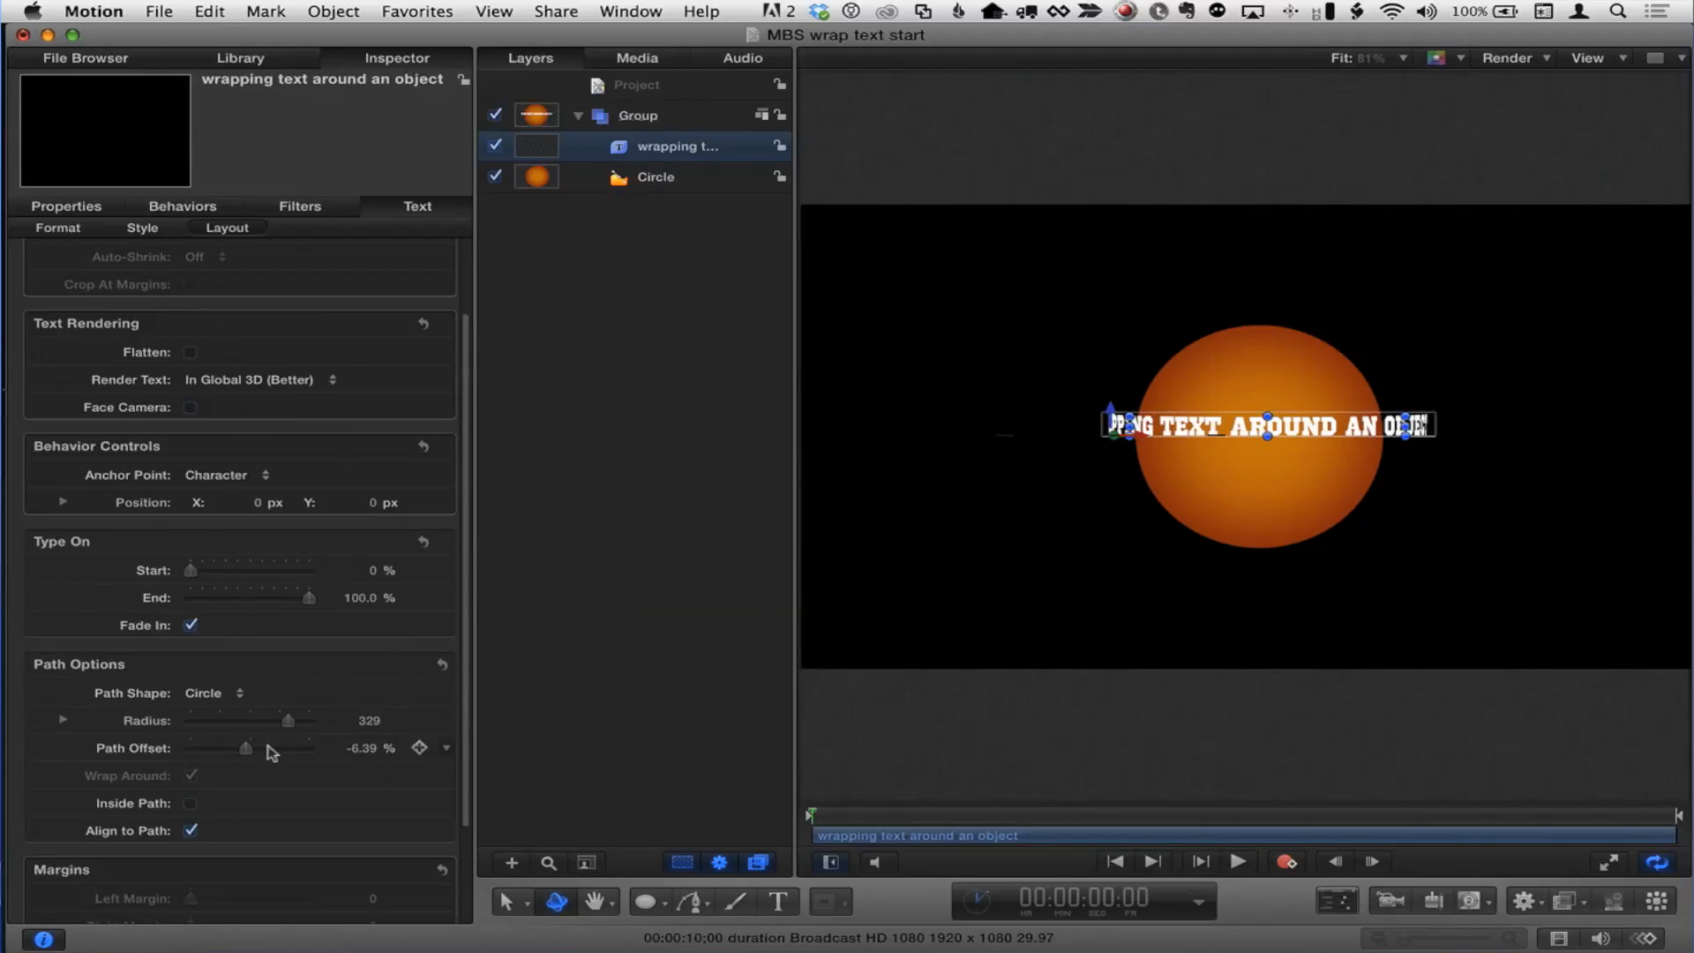
mouse_move(246, 748)
left_mouse_down()
mouse_move(277, 751)
mouse_move(209, 751)
mouse_move(256, 751)
mouse_move(226, 751)
left_mouse_up()
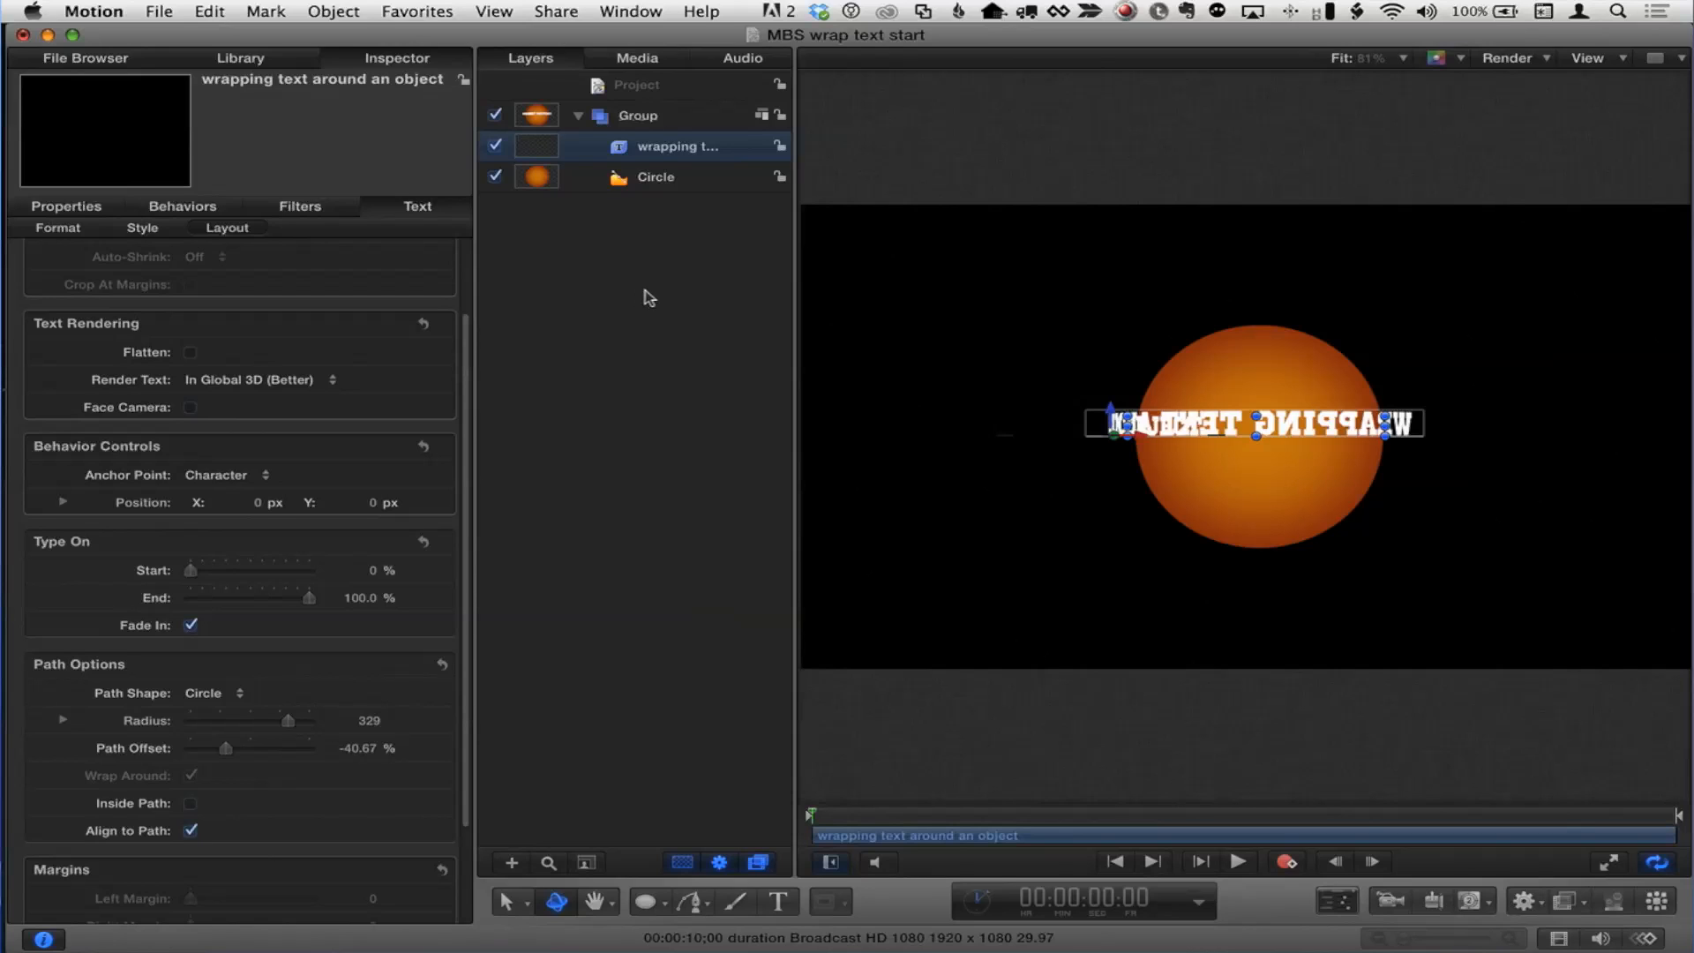
Step: Convert the Group to a 3D group and rotate it so the text ring tilts across the circle
left_click(673, 115)
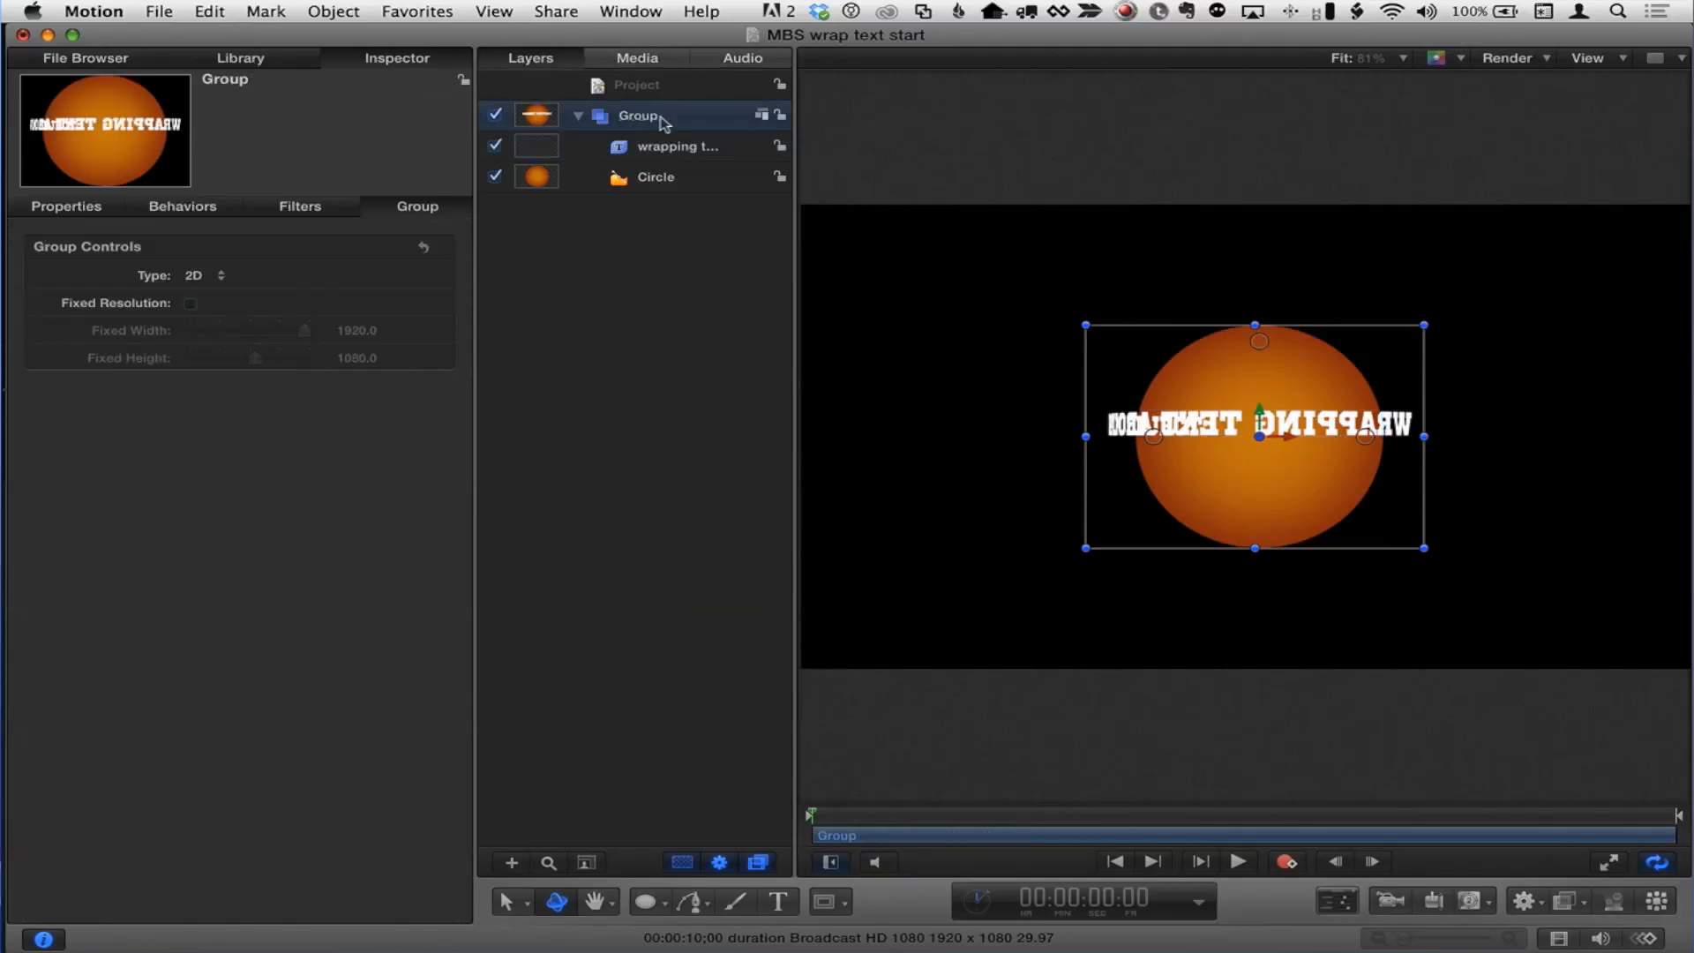
left_click(350, 12)
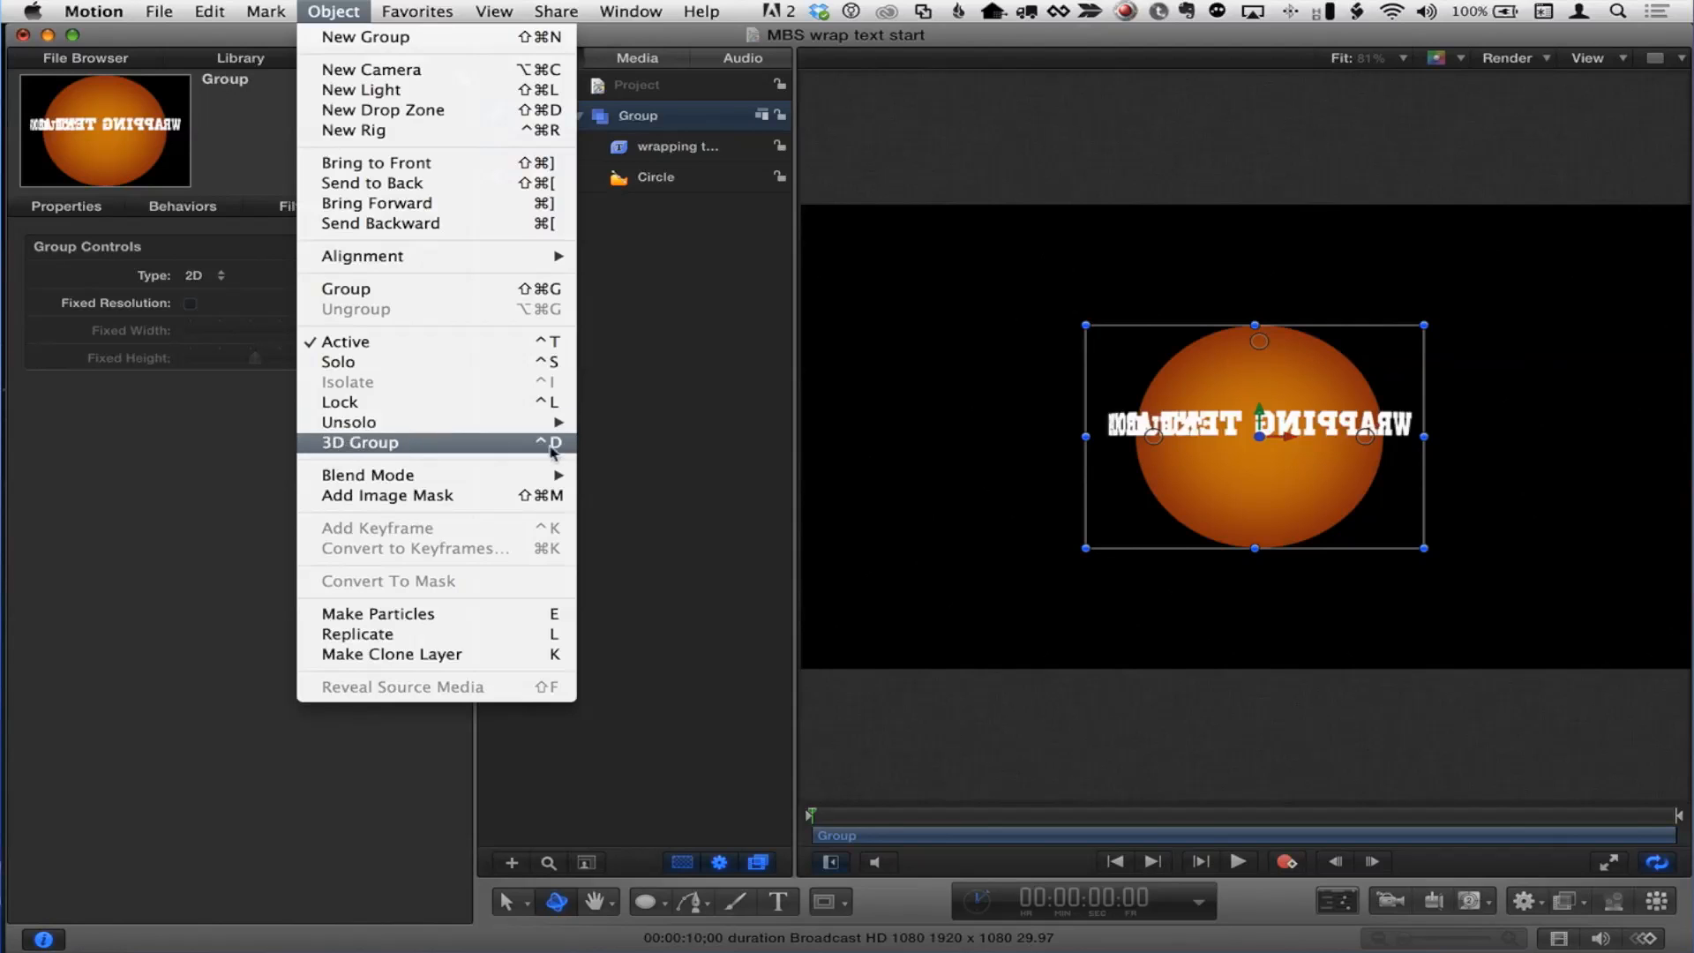
left_click(703, 432)
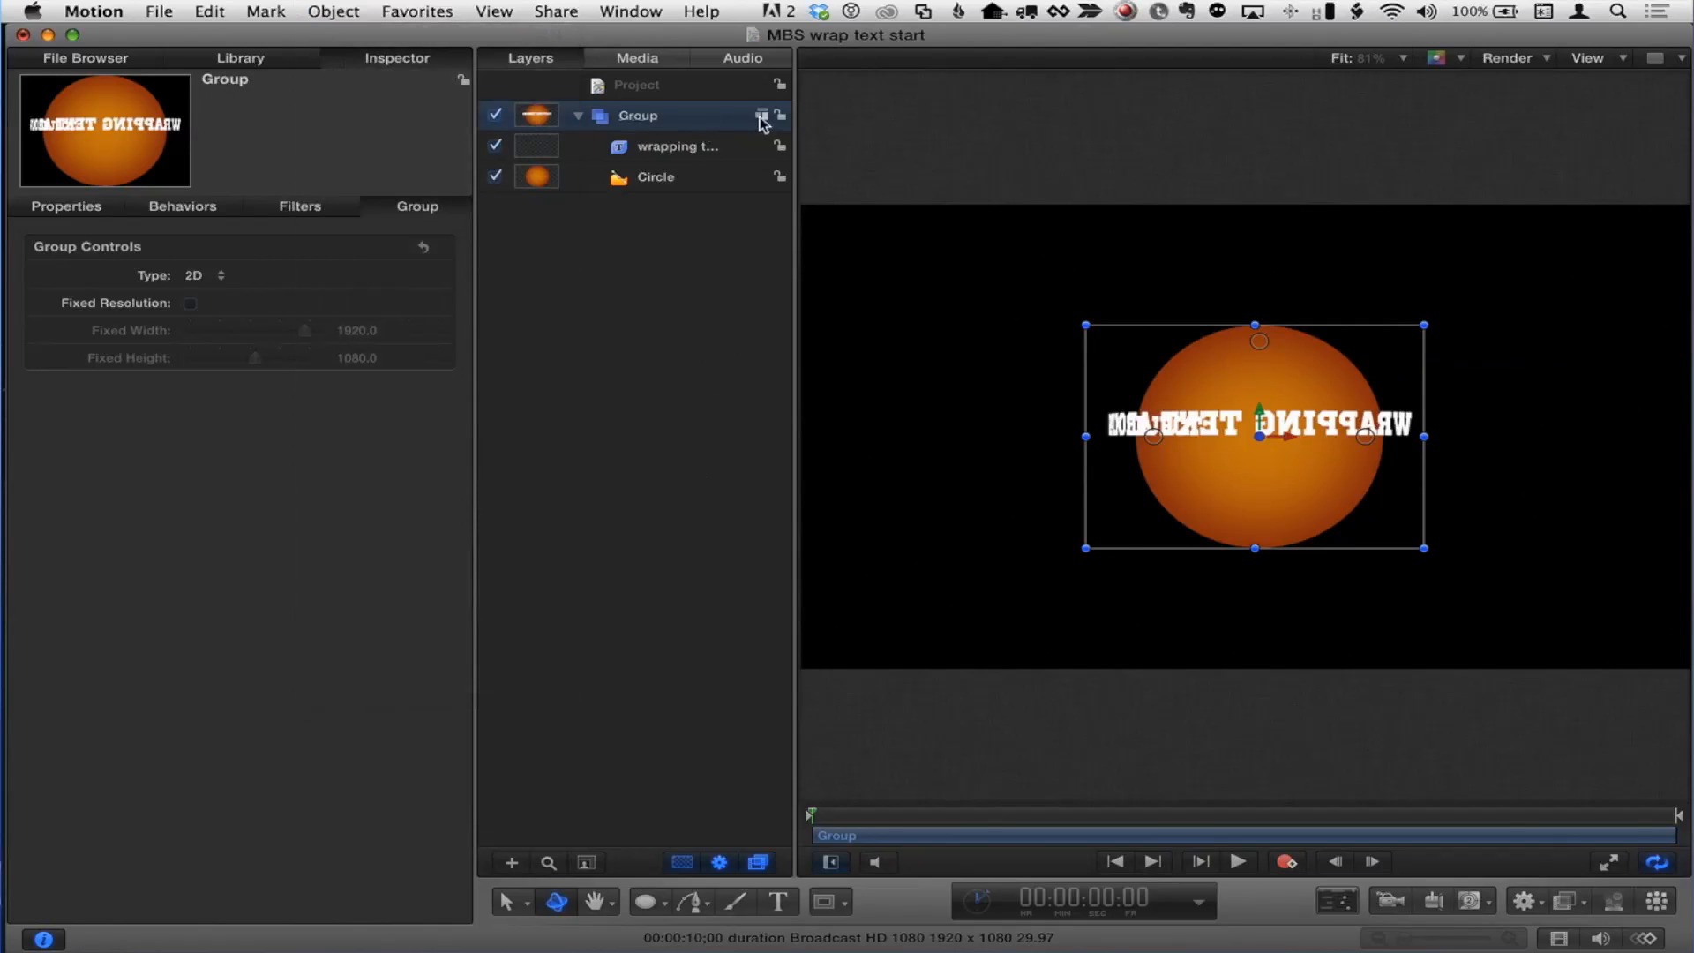
left_click(763, 115)
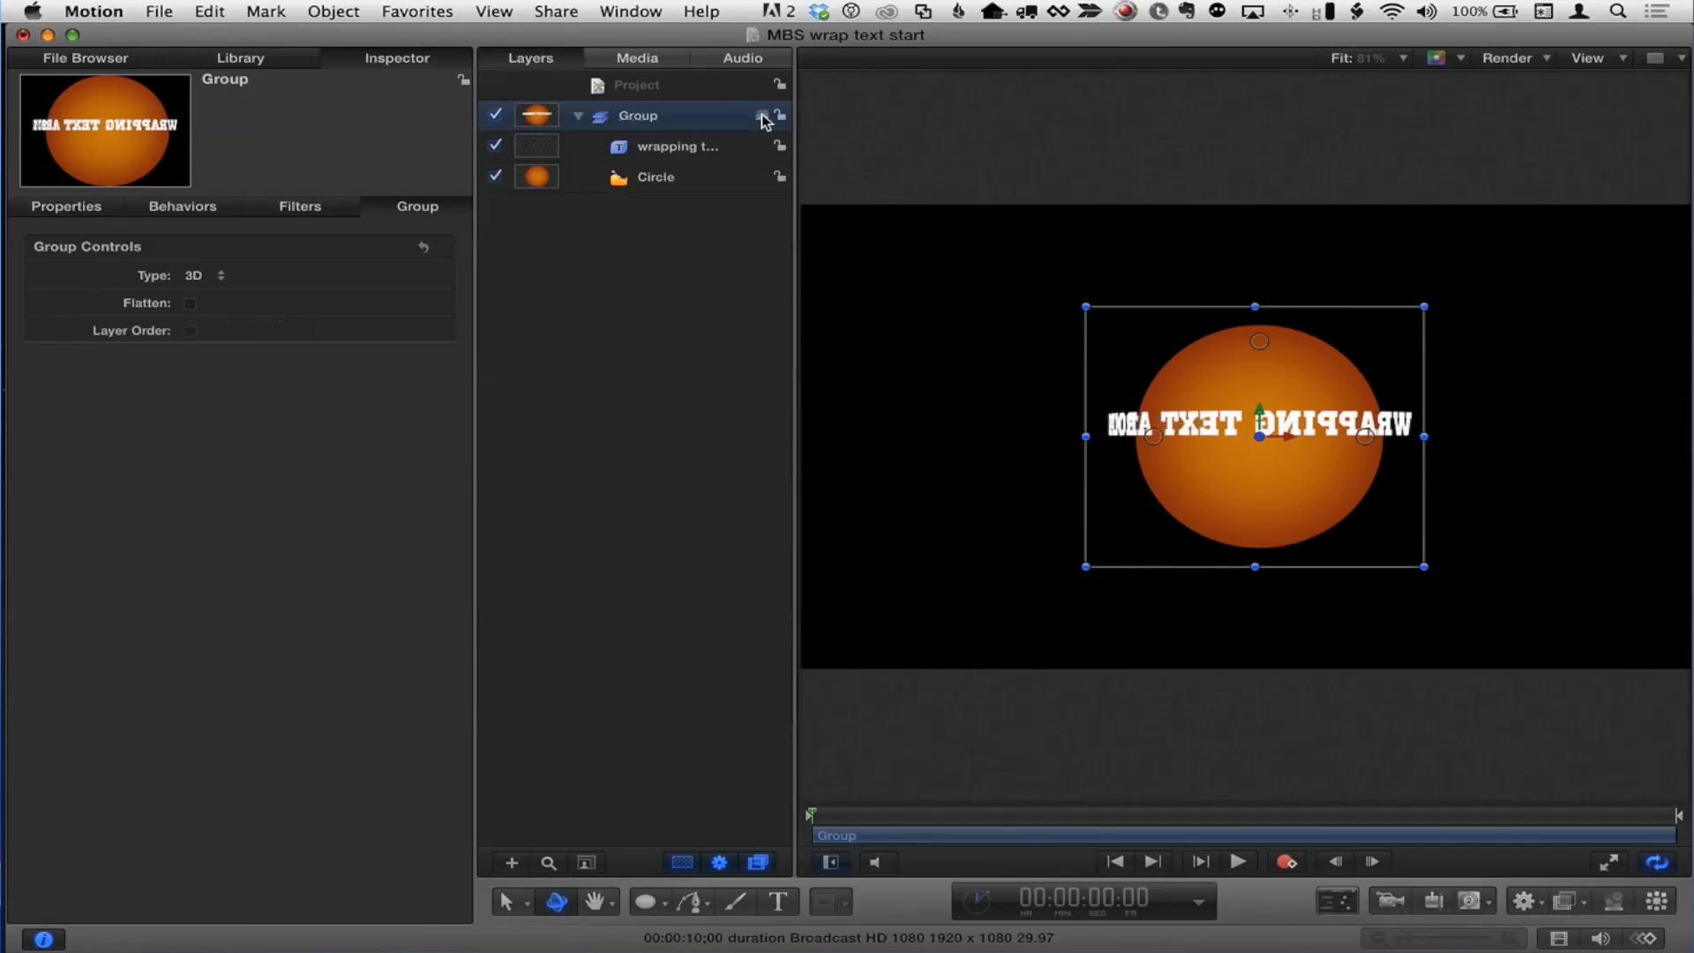
left_click(762, 115)
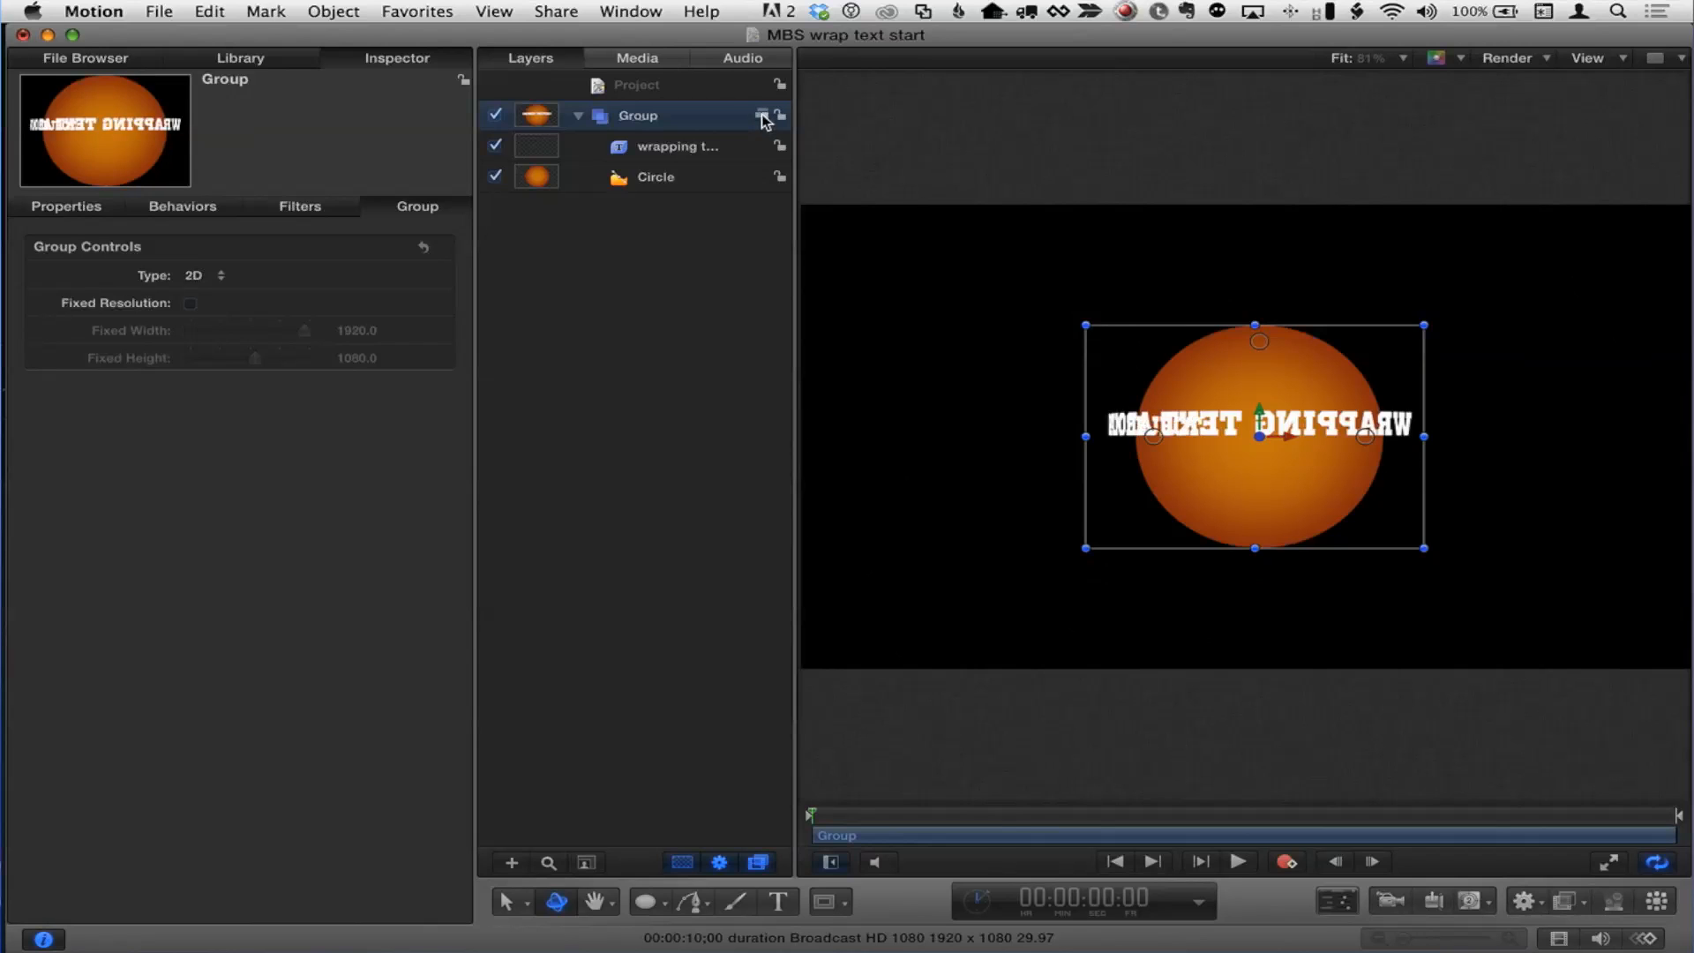
left_click(762, 115)
left_click(762, 115)
left_click(762, 116)
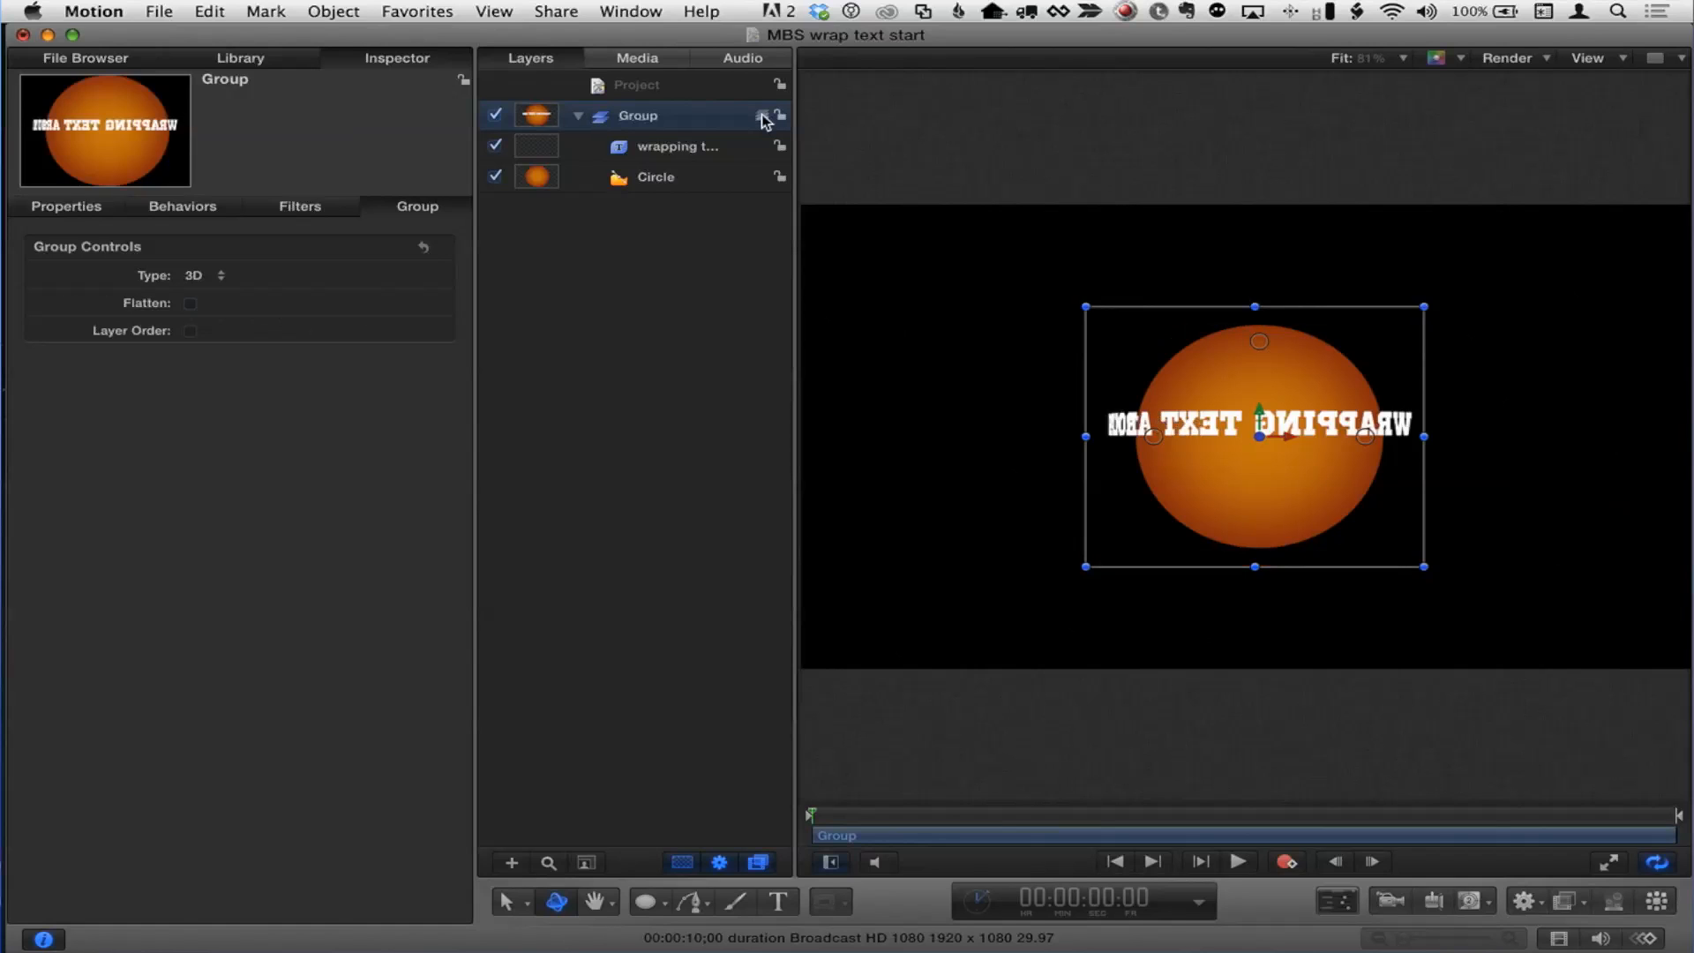
left_click(762, 116)
left_click(762, 116)
left_click_drag(1365, 438, 1360, 409)
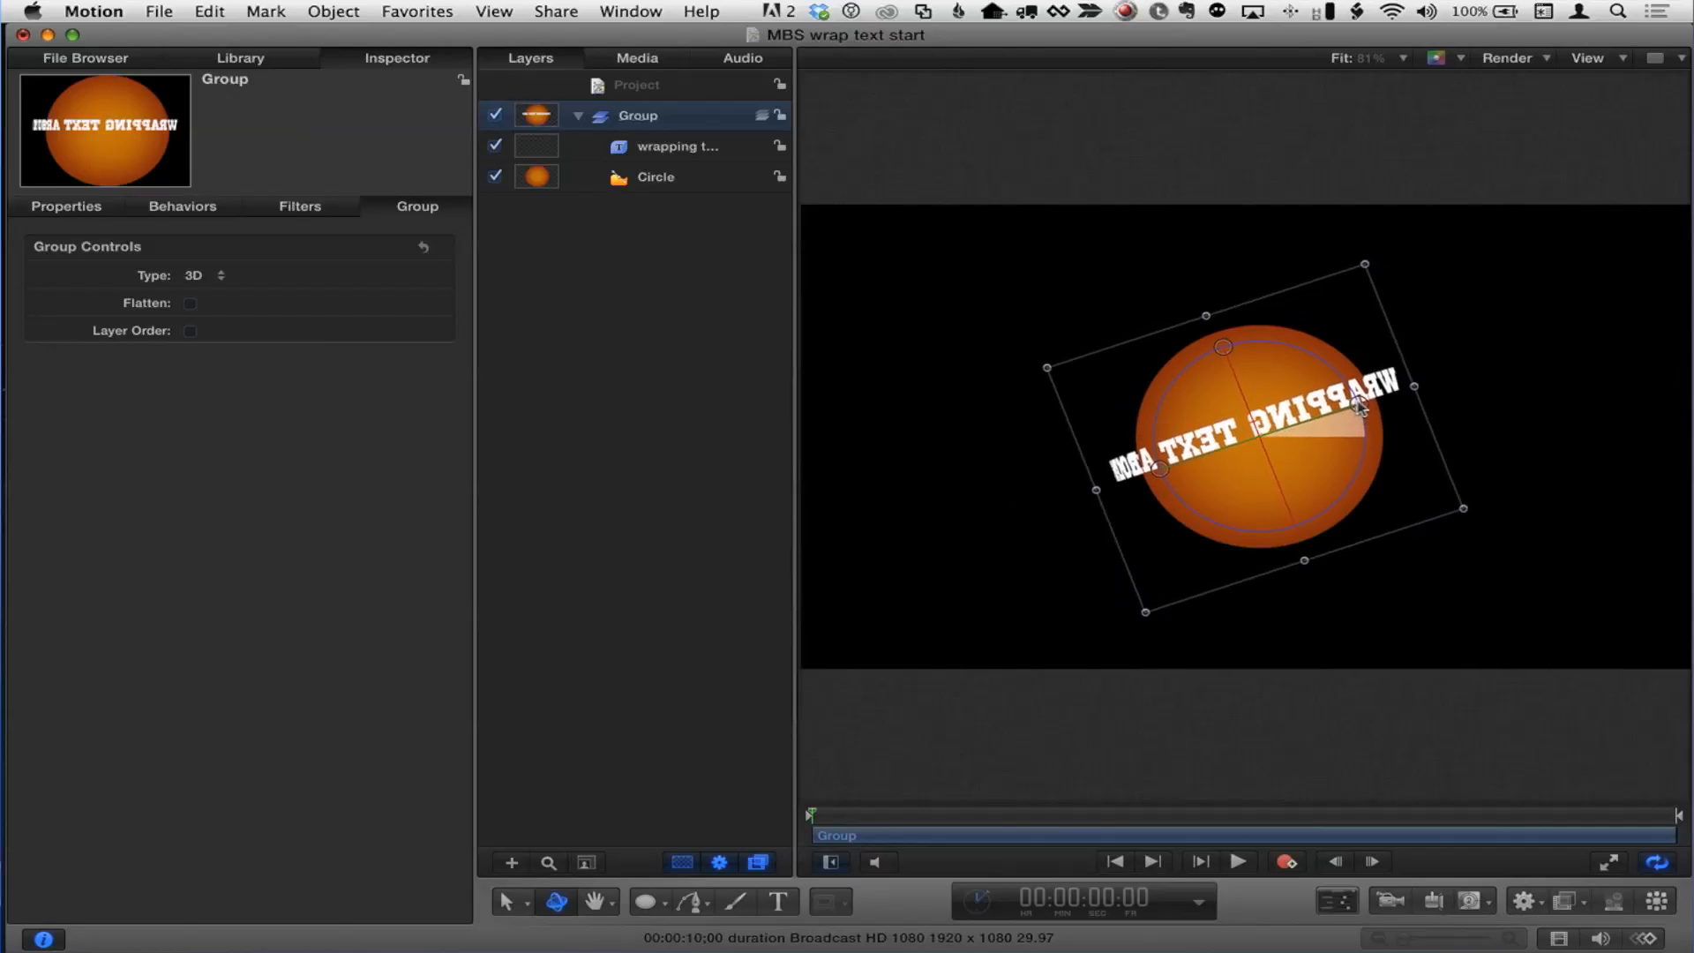
Step: Select the text layer, enable Inside Path, and set its path offset to -100%
left_click(648, 152)
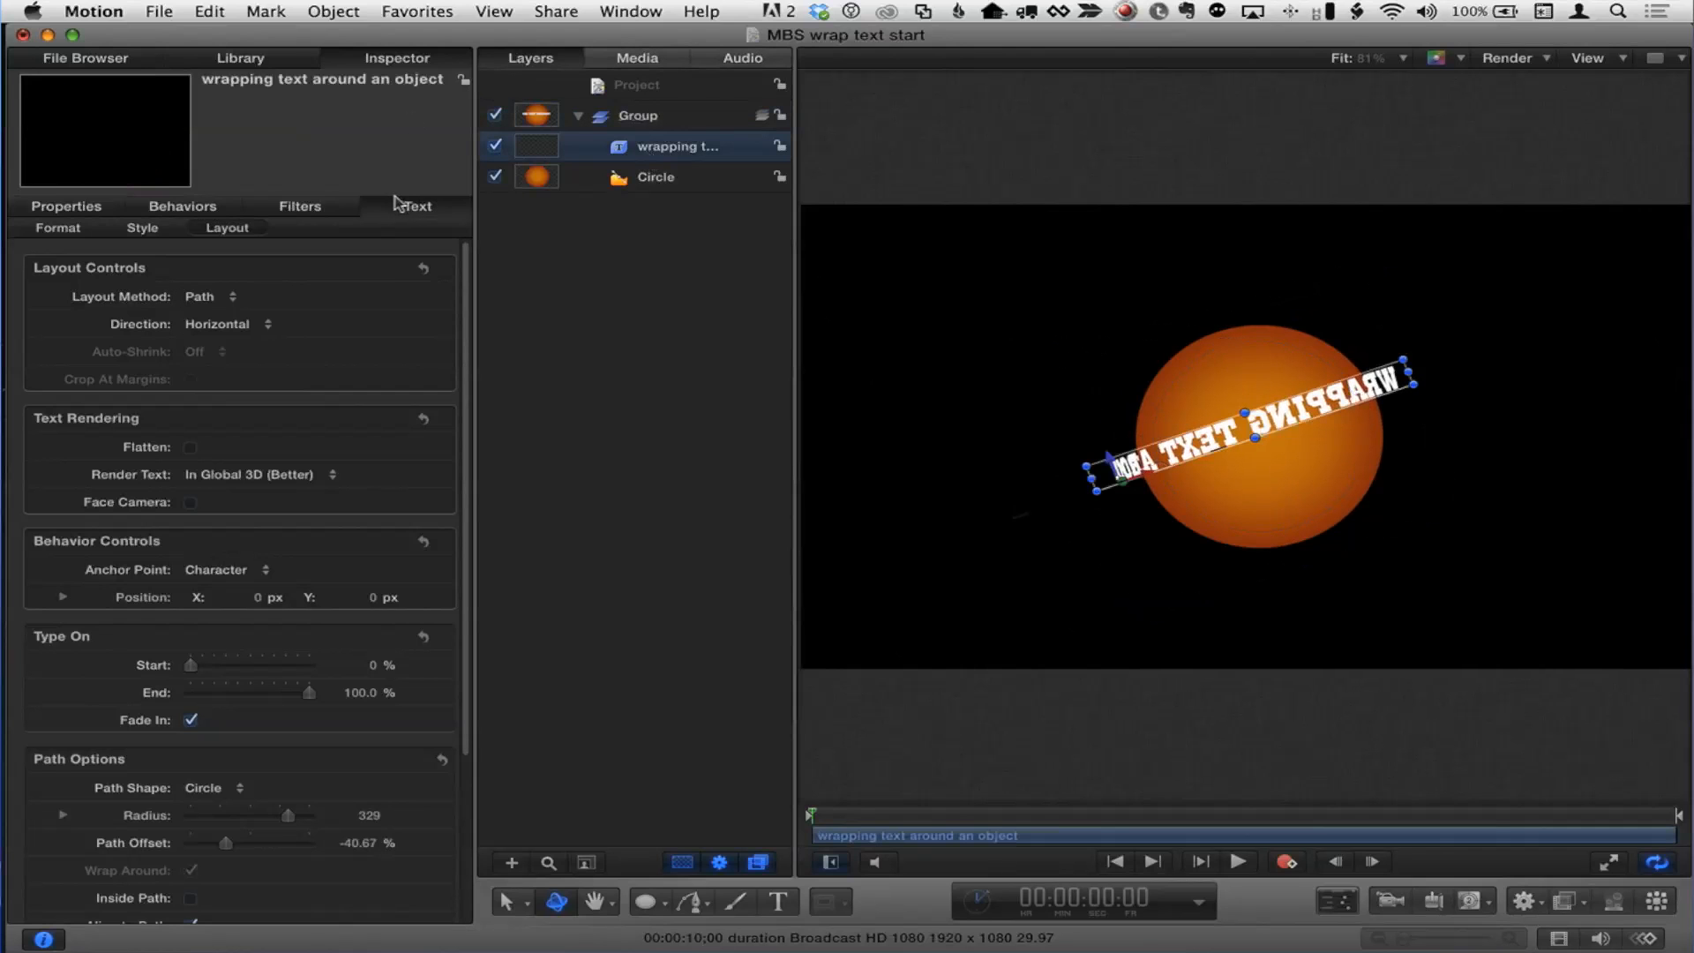
mouse_move(228, 845)
left_mouse_down()
mouse_move(306, 839)
mouse_move(197, 839)
mouse_move(290, 827)
mouse_move(201, 830)
mouse_move(217, 822)
left_mouse_up()
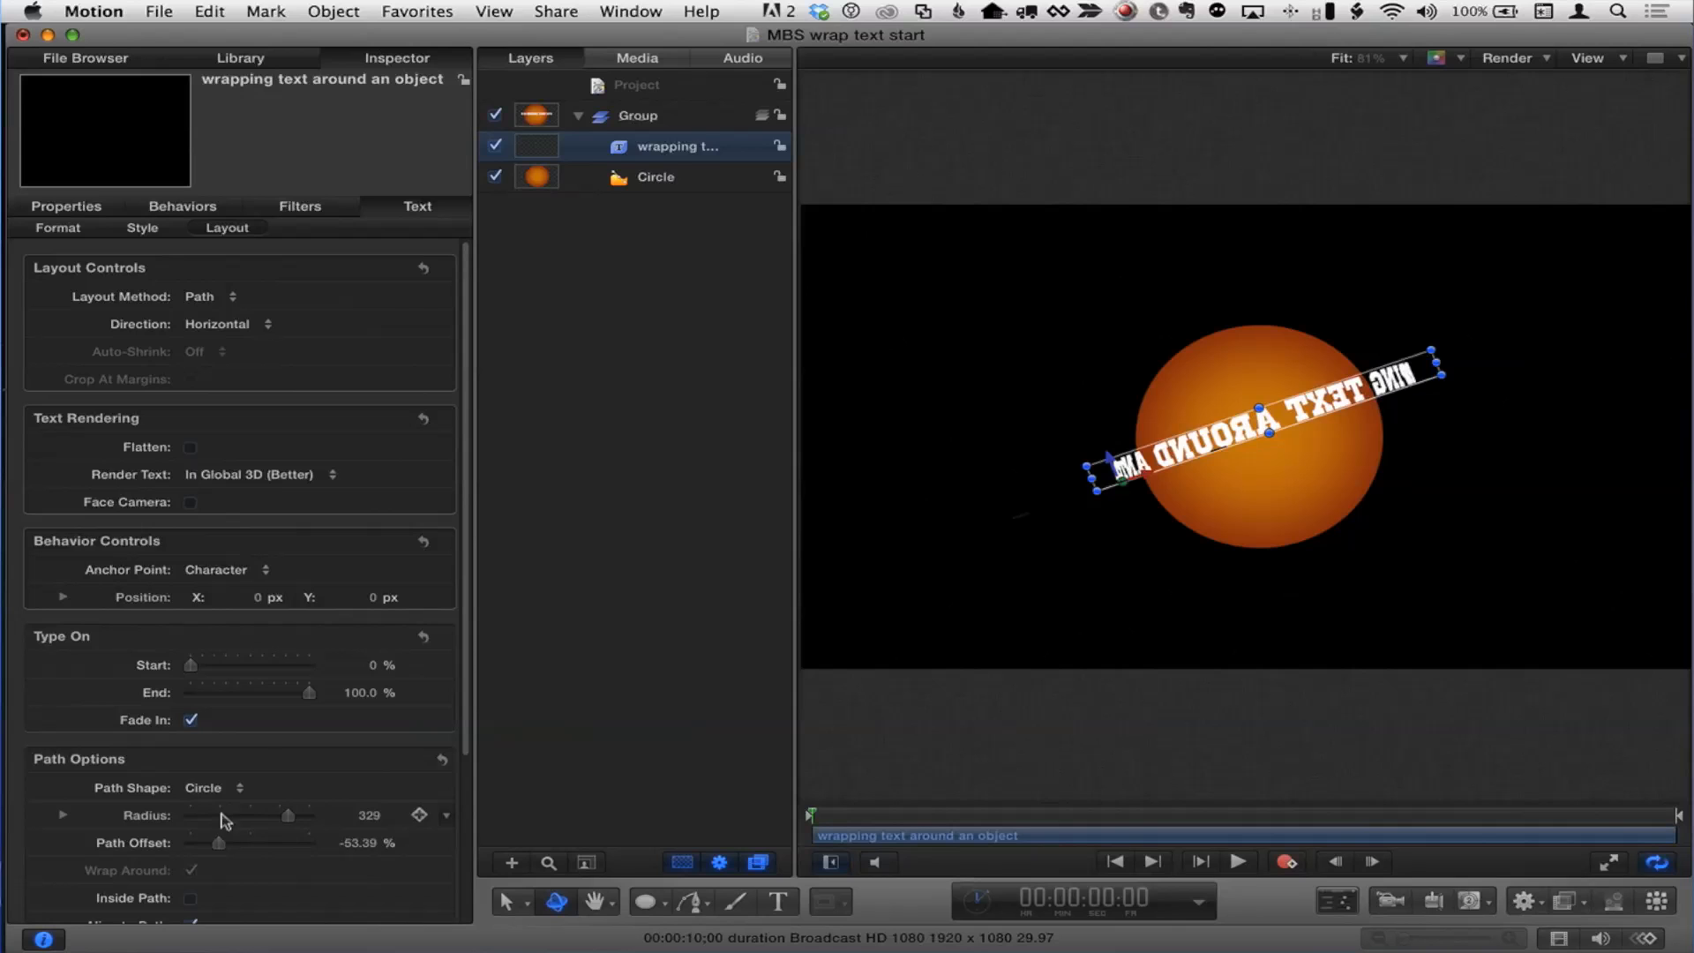
scroll(300, 746, "down", 2)
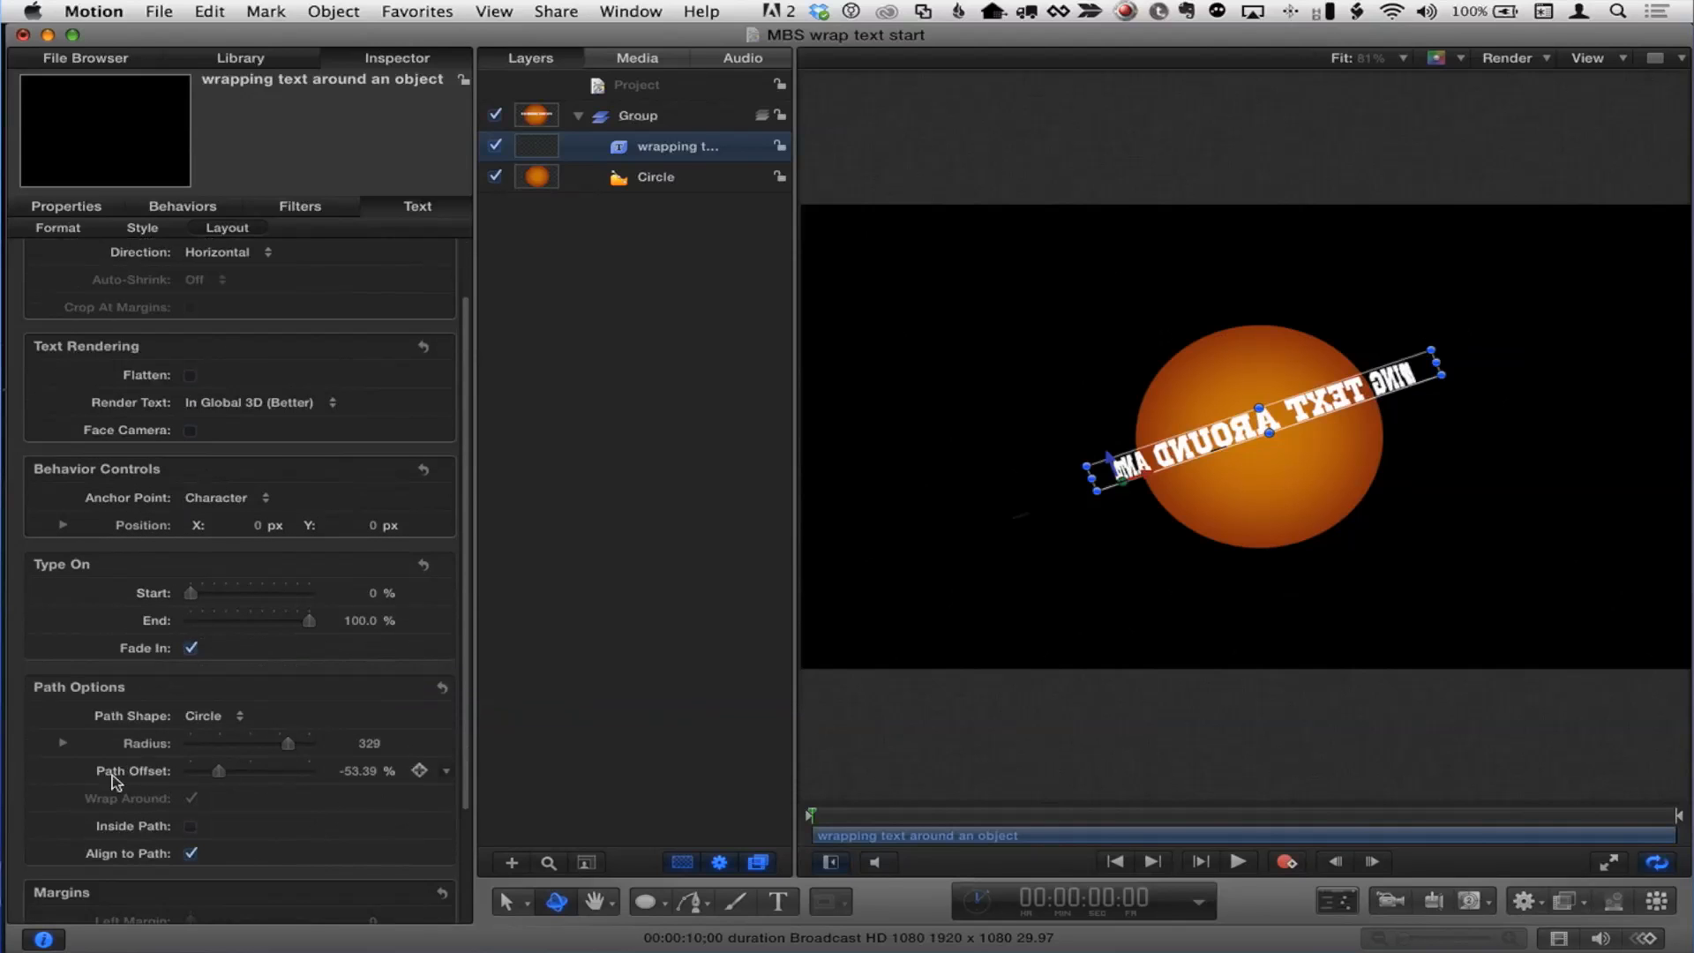
left_click(190, 827)
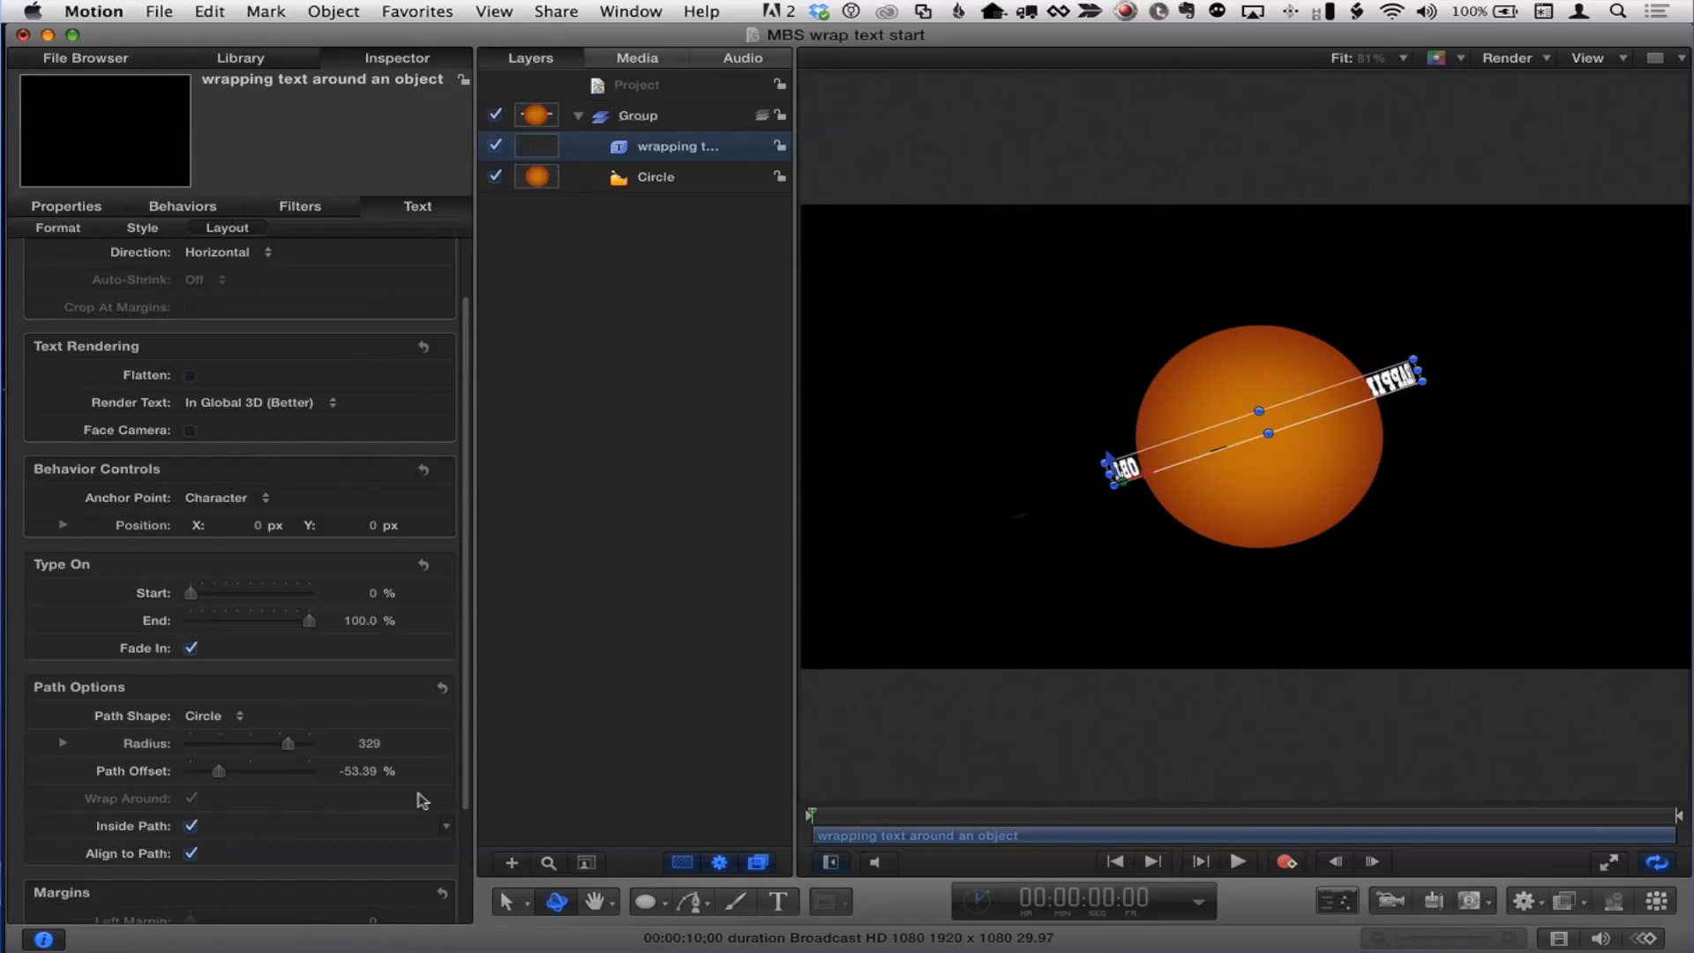
left_click_drag(225, 771, 150, 775)
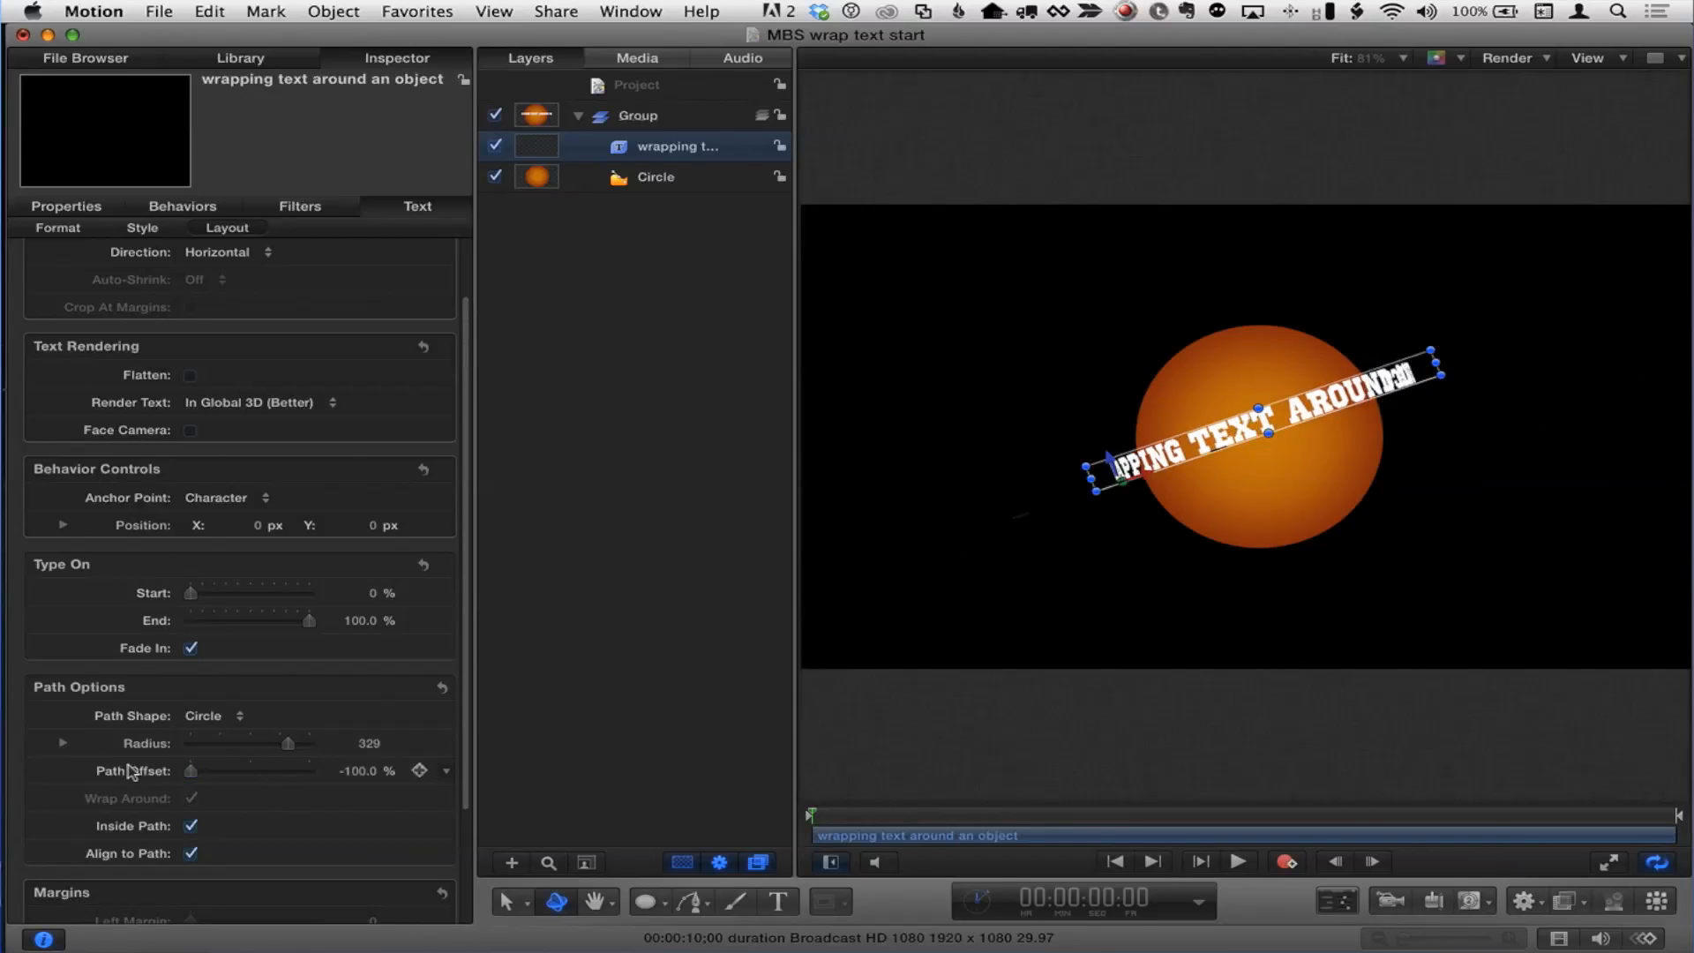
Step: Add a Rate parameter behavior to the path offset and set its rate to -10%
right_click(131, 773)
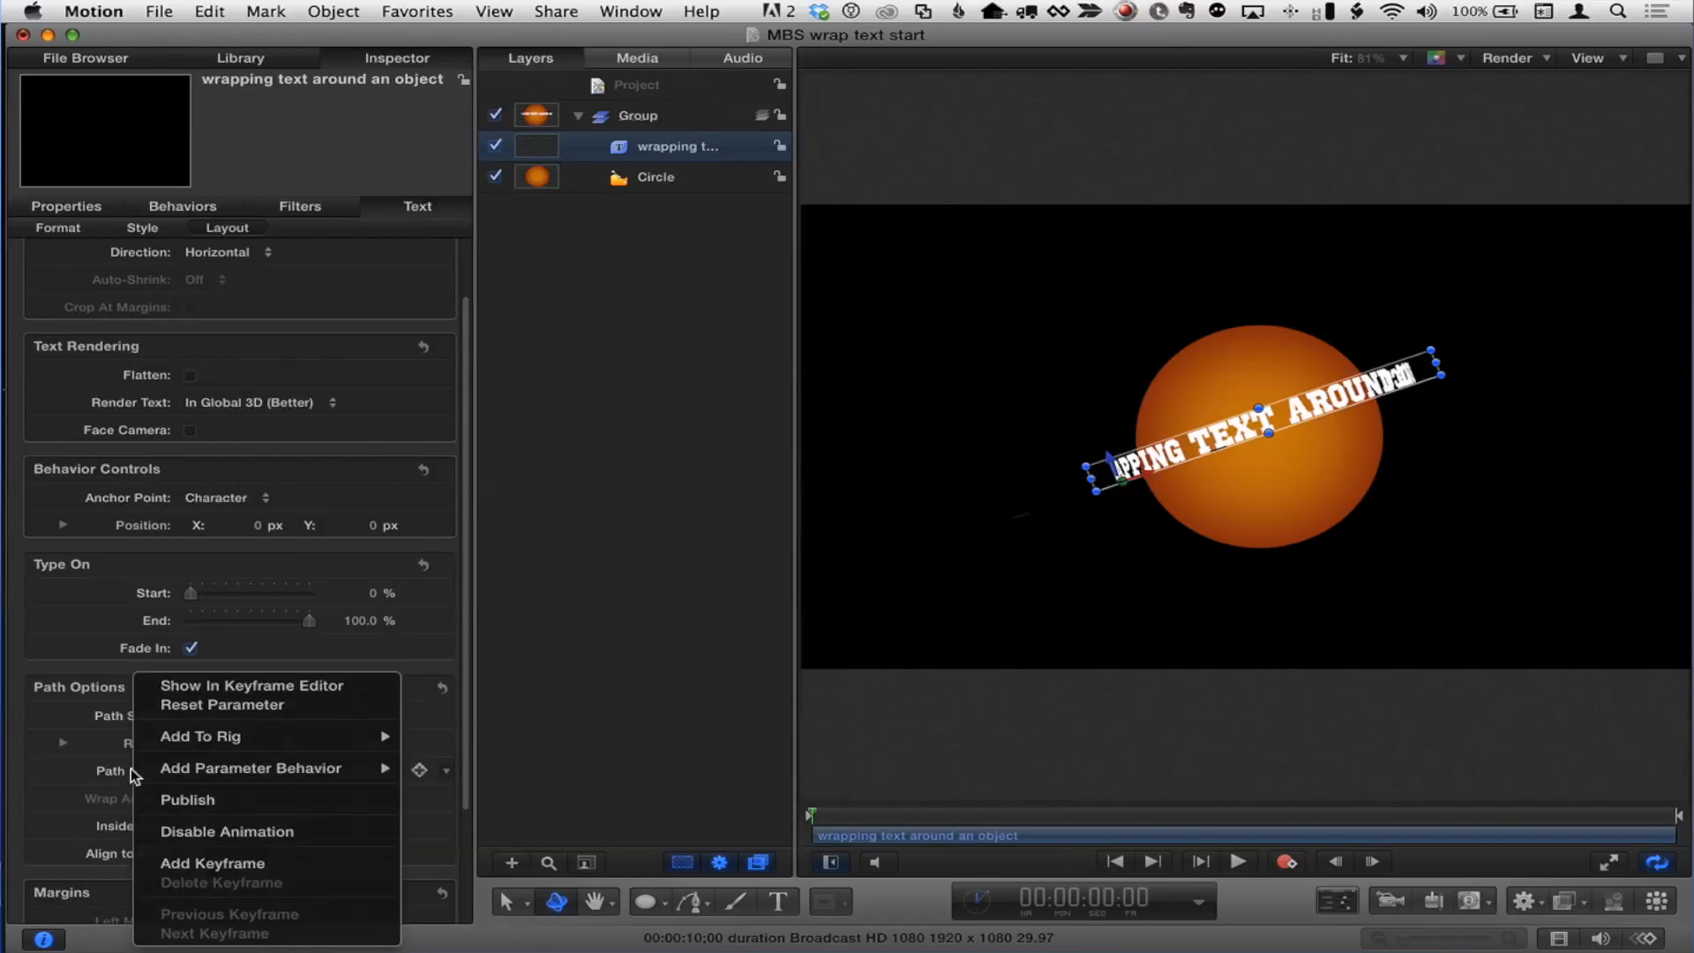
mouse_move(198, 775)
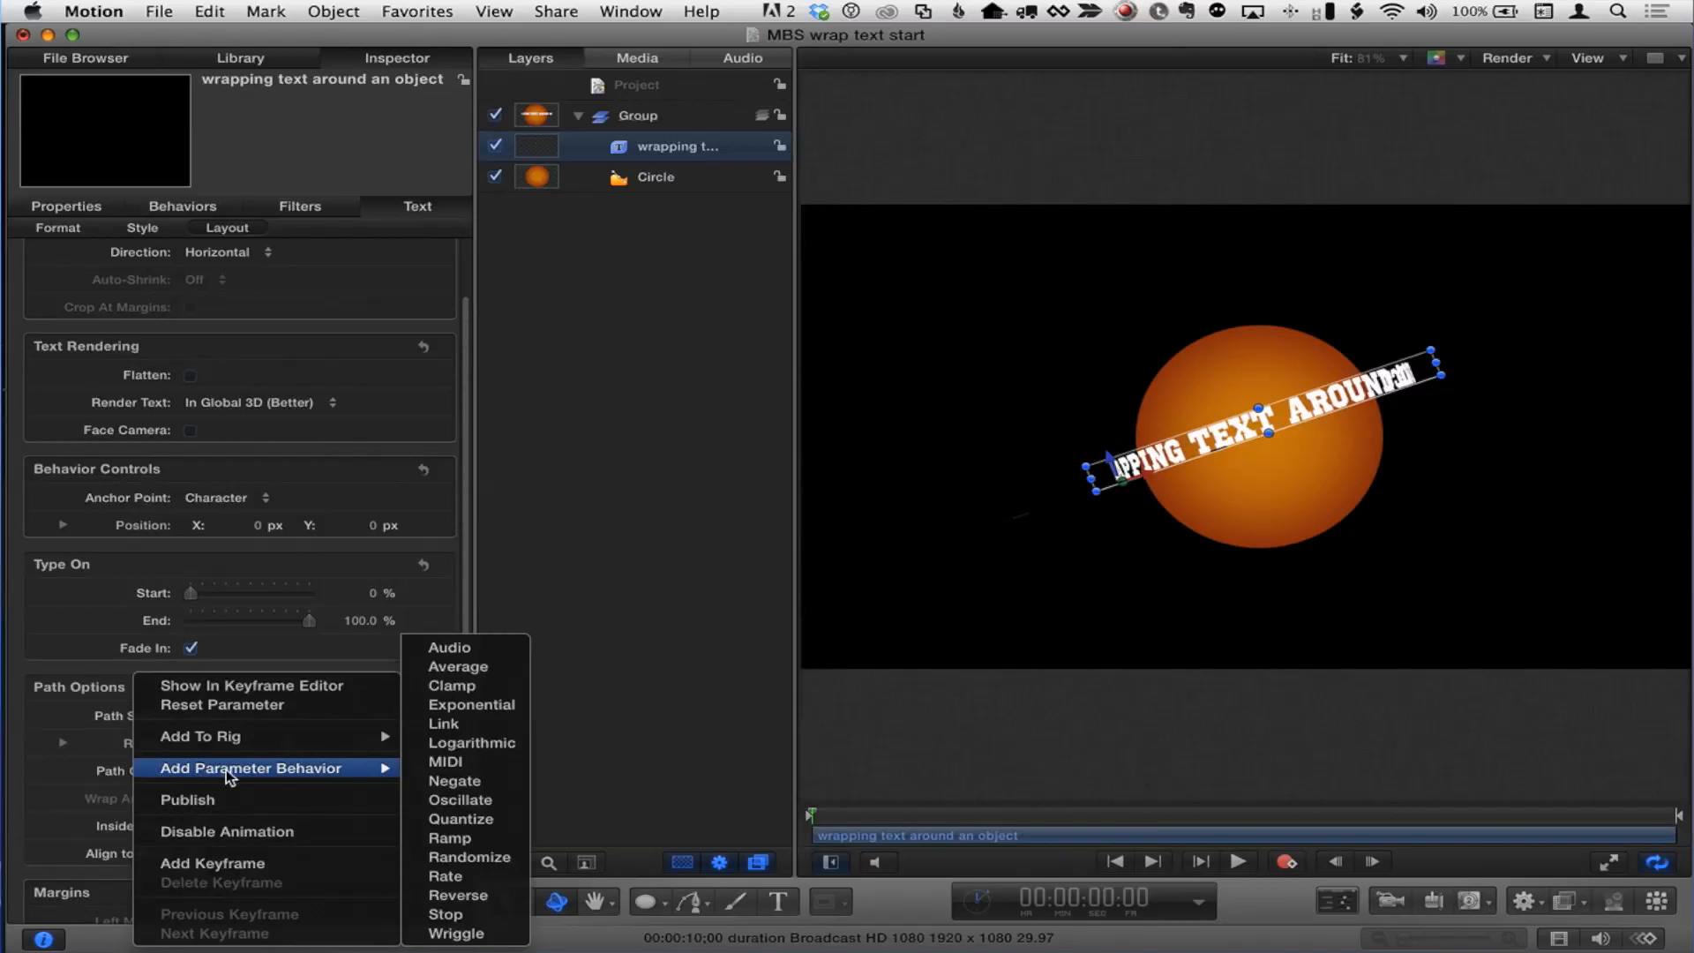
left_click(448, 877)
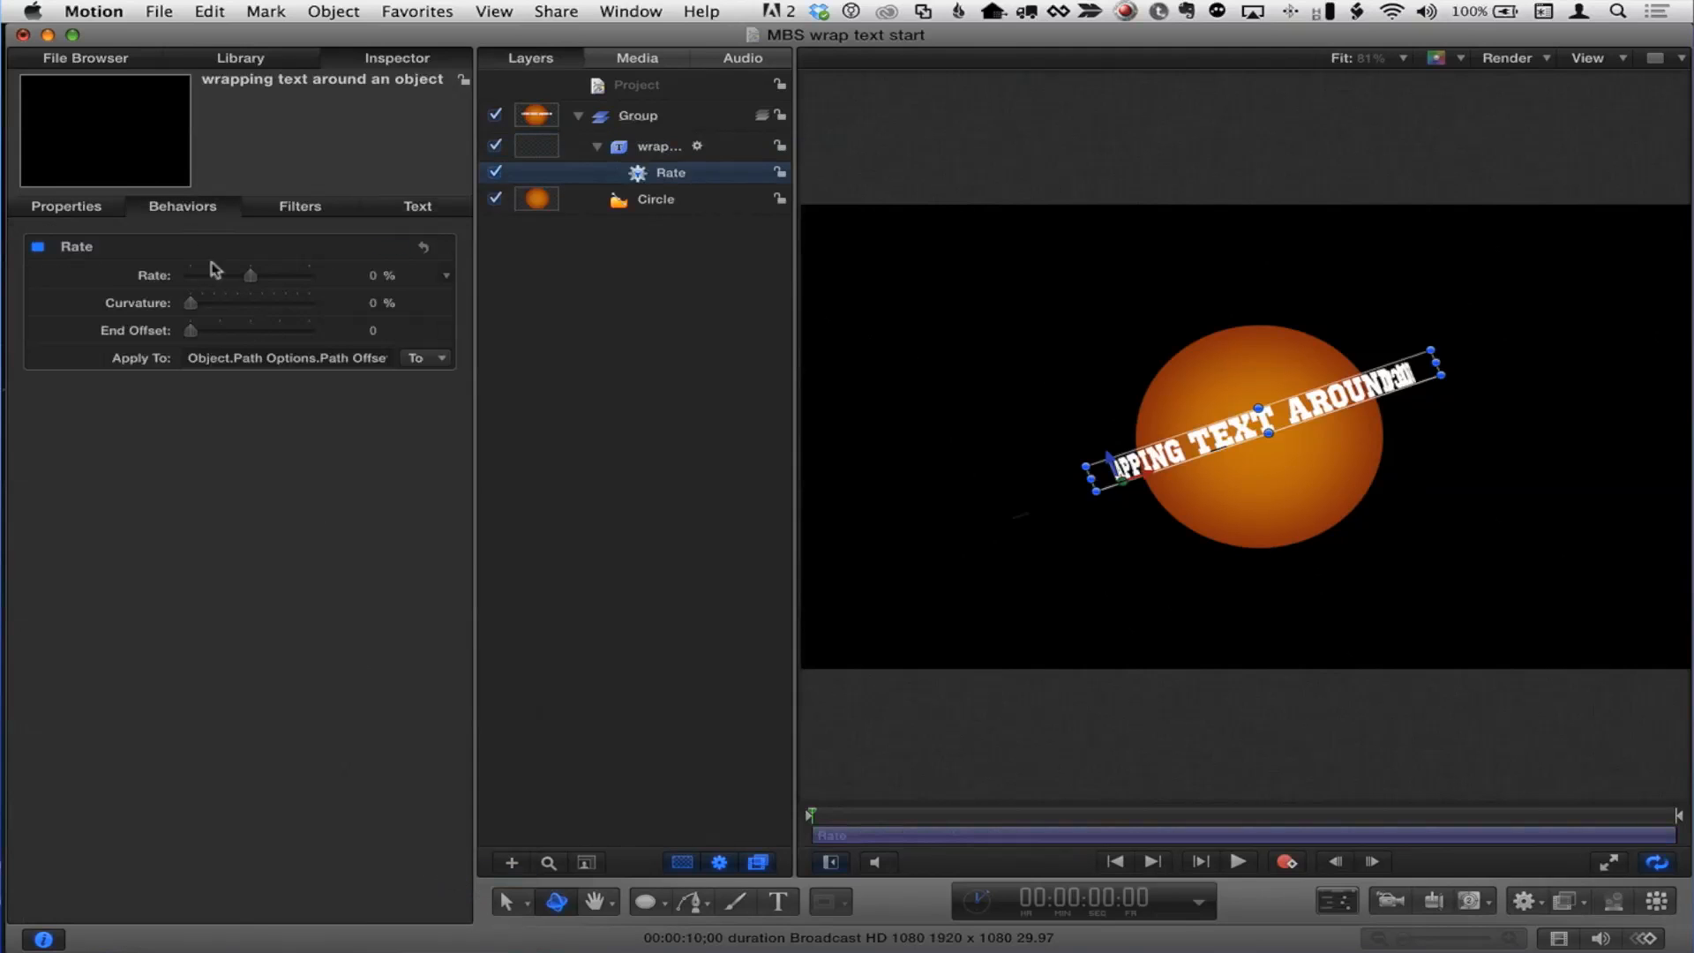
left_click(375, 277)
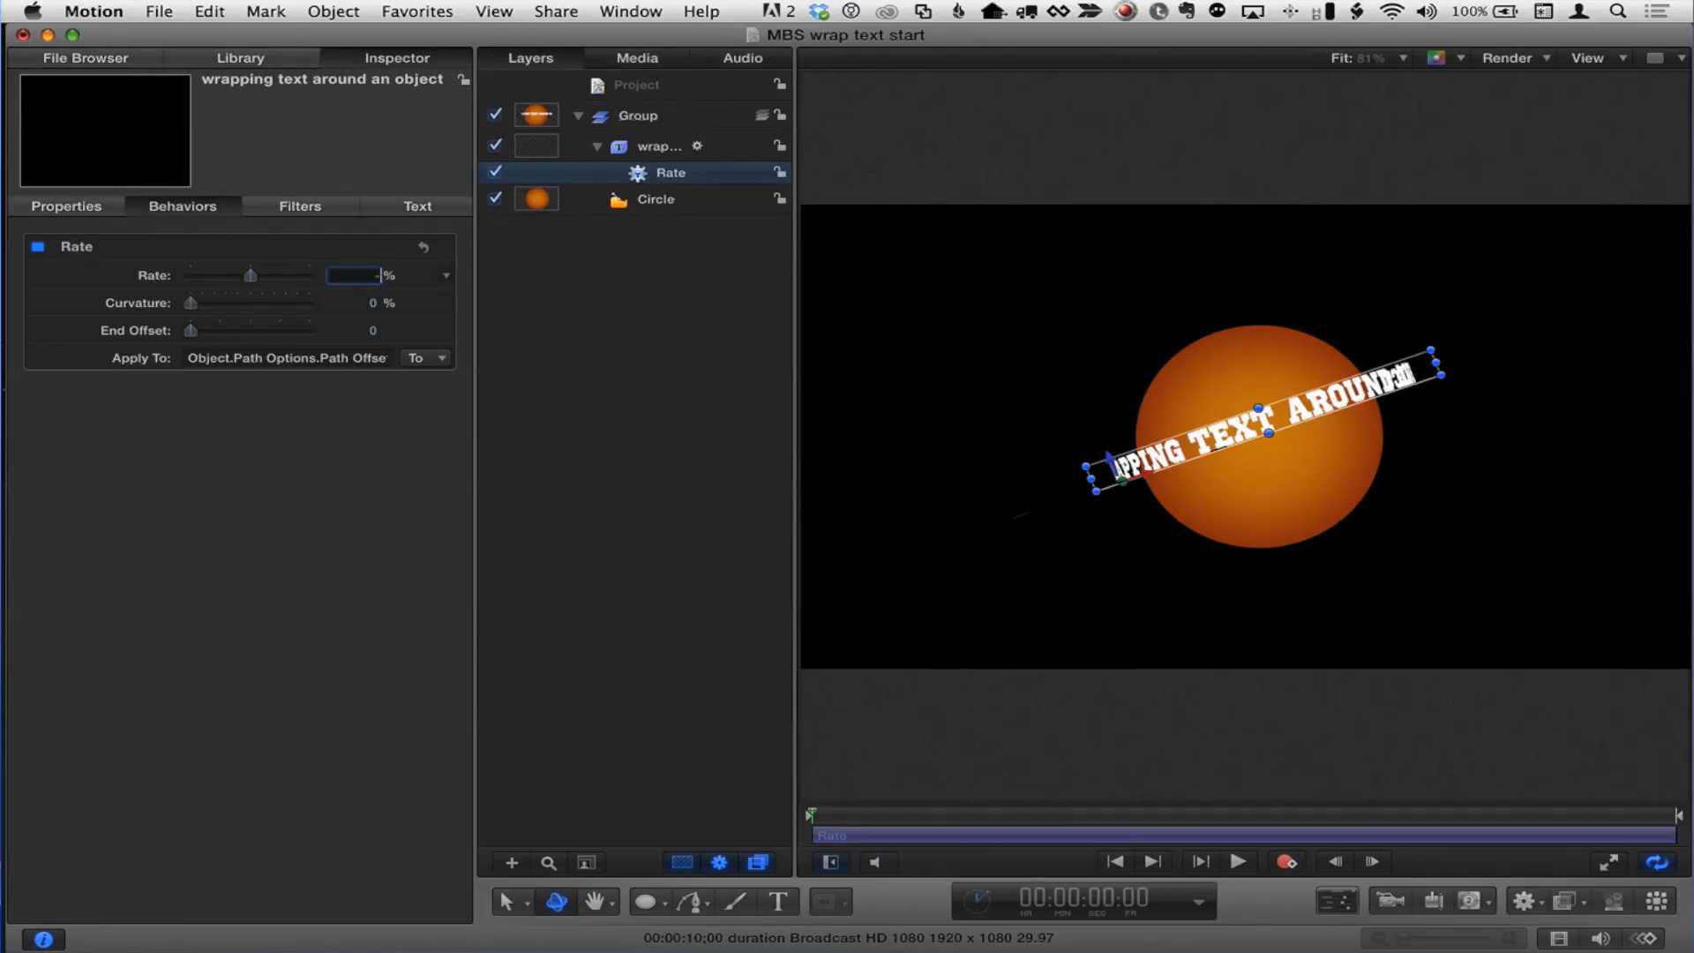
type("-10")
key("Return")
Step: Play back the animation to preview the text moving around the circle
left_click(1240, 862)
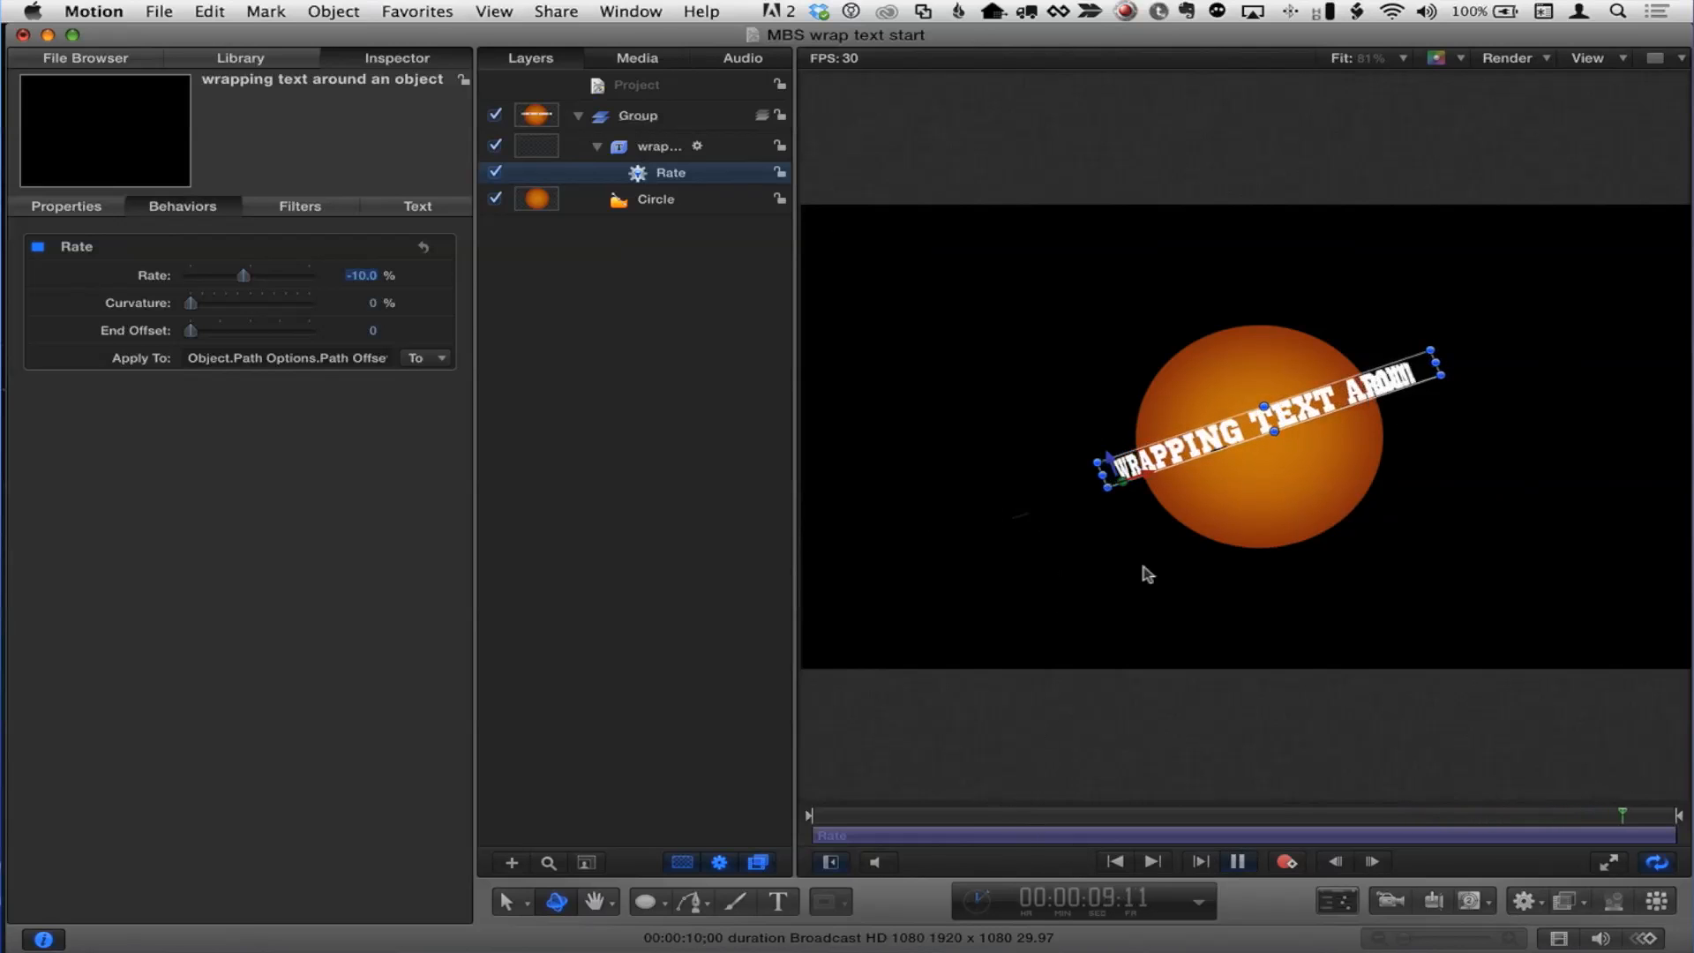
key("space")
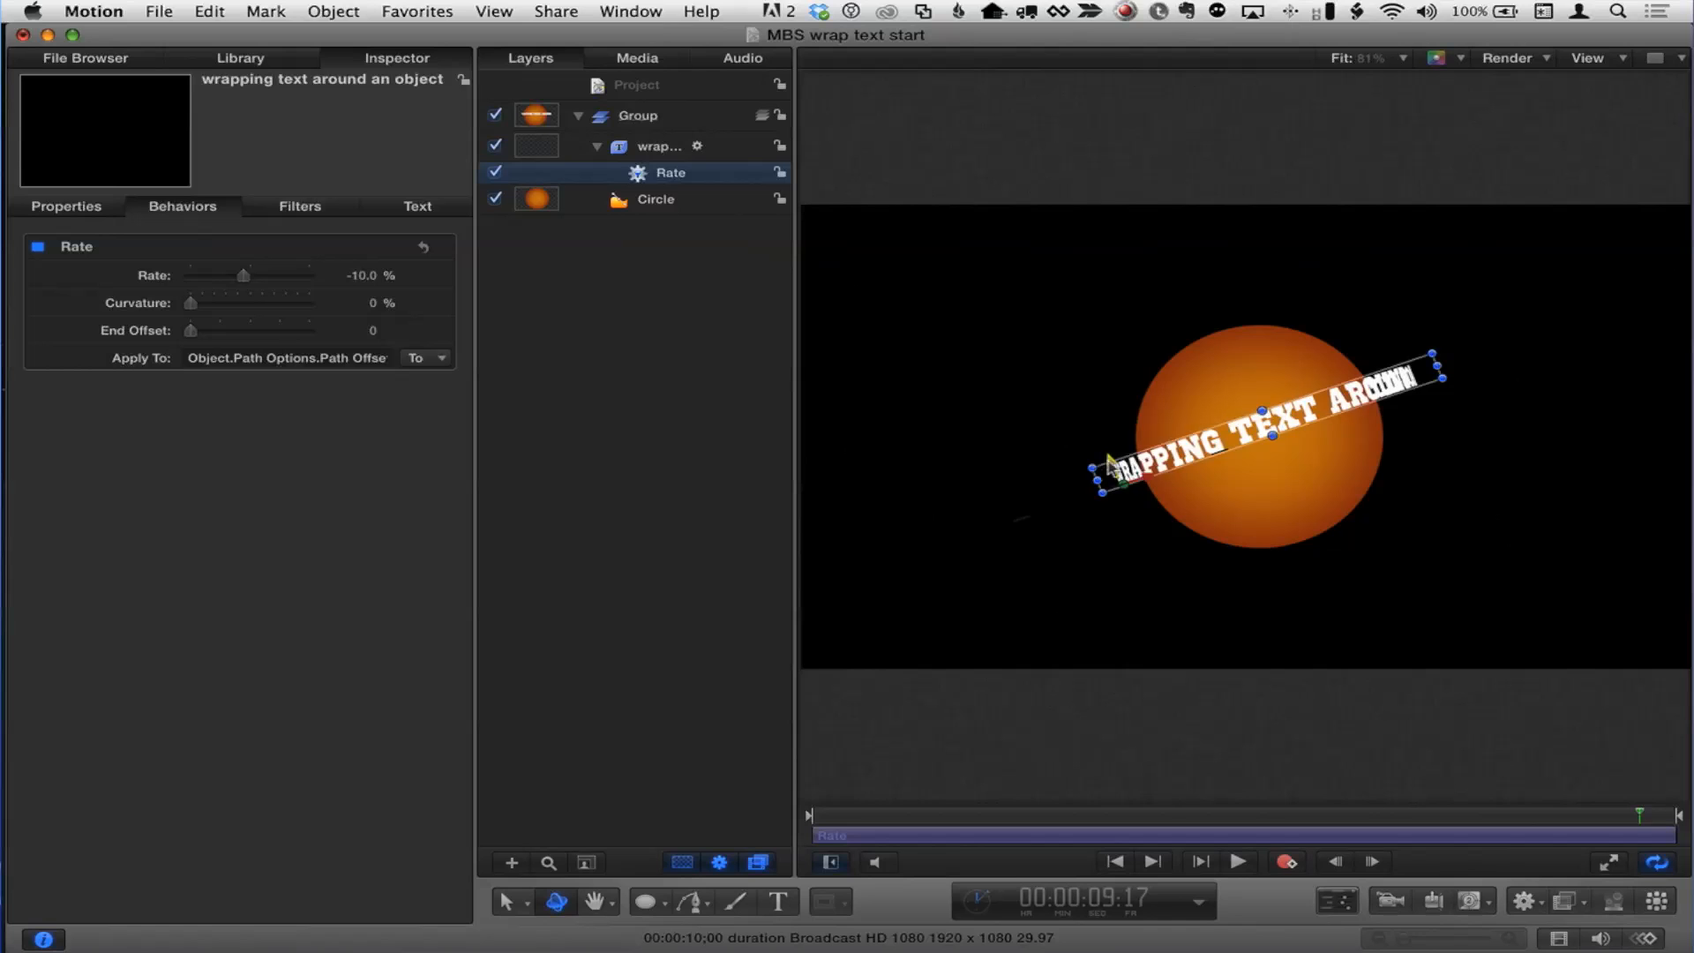
key("space")
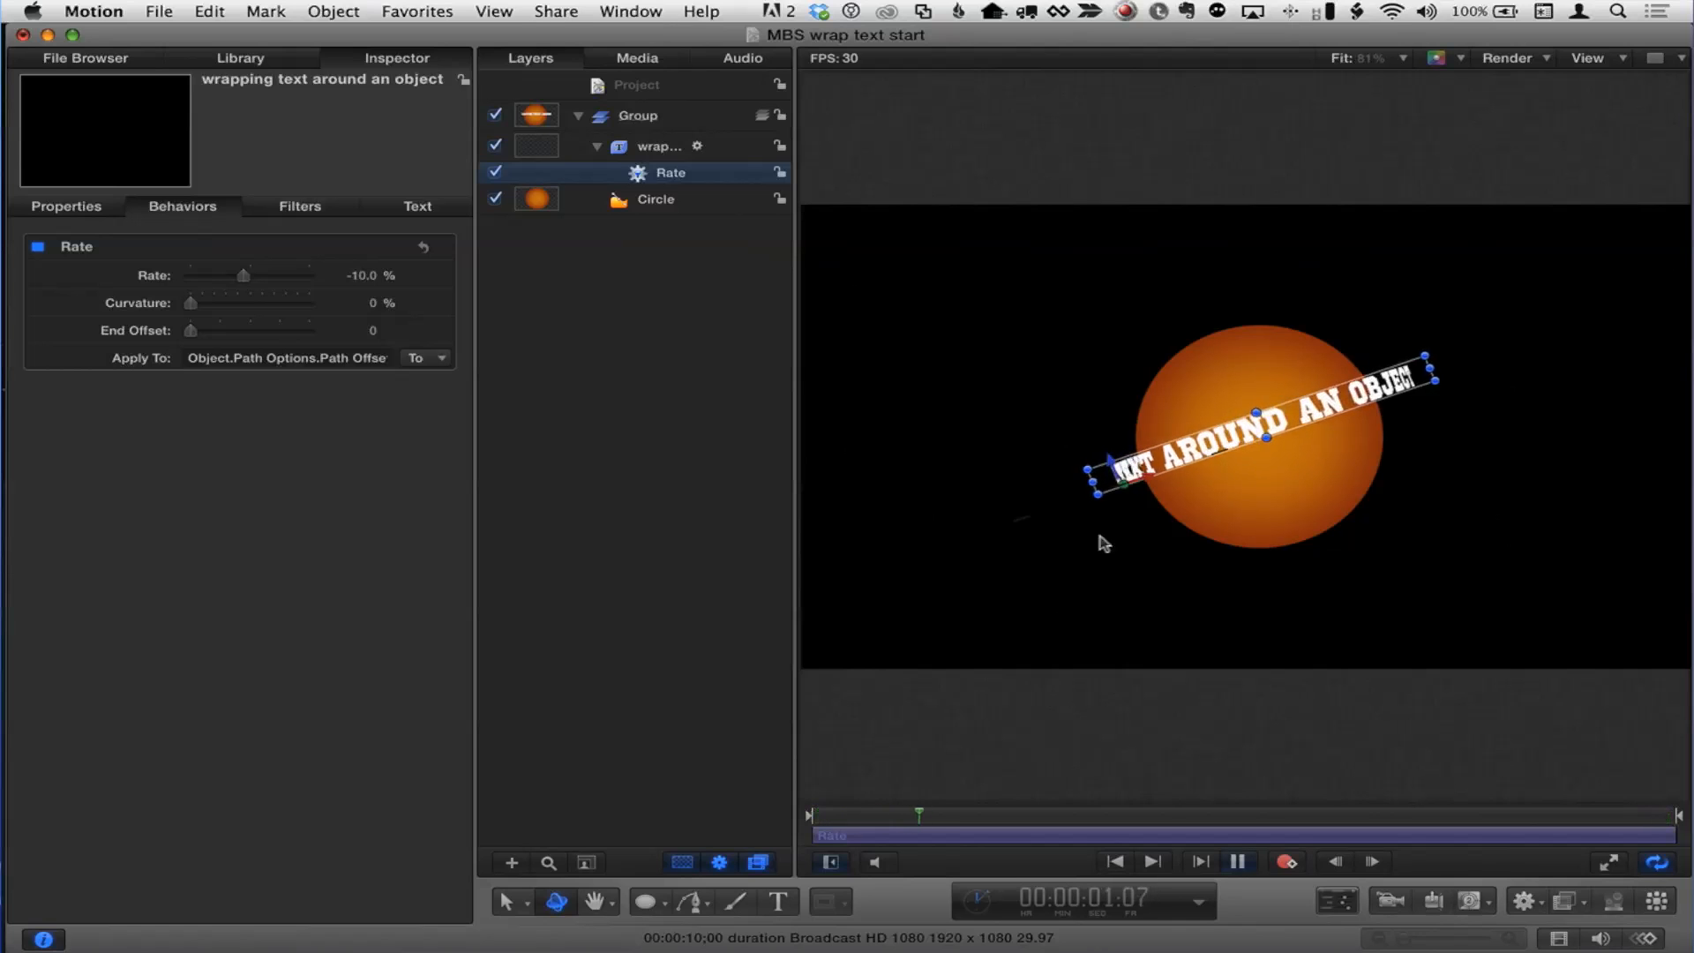
Step: Increase the text's path radius to 340 and reselect the text layer while previewing playback
left_click(407, 205)
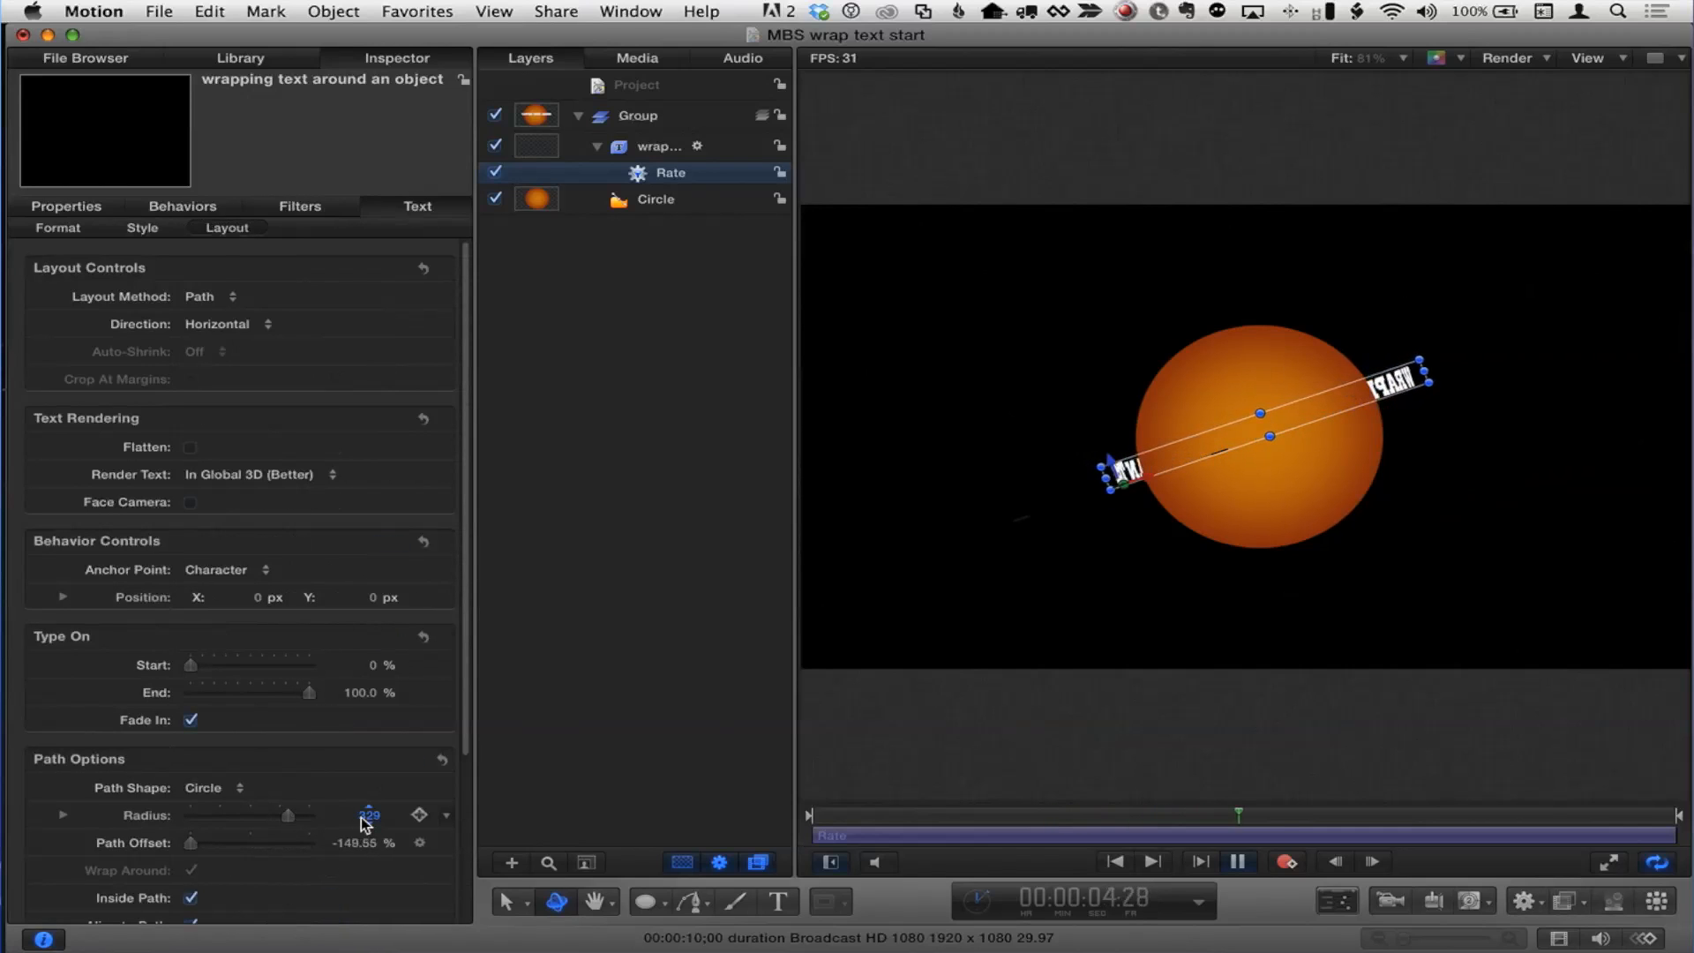
left_click_drag(369, 815, 378, 815)
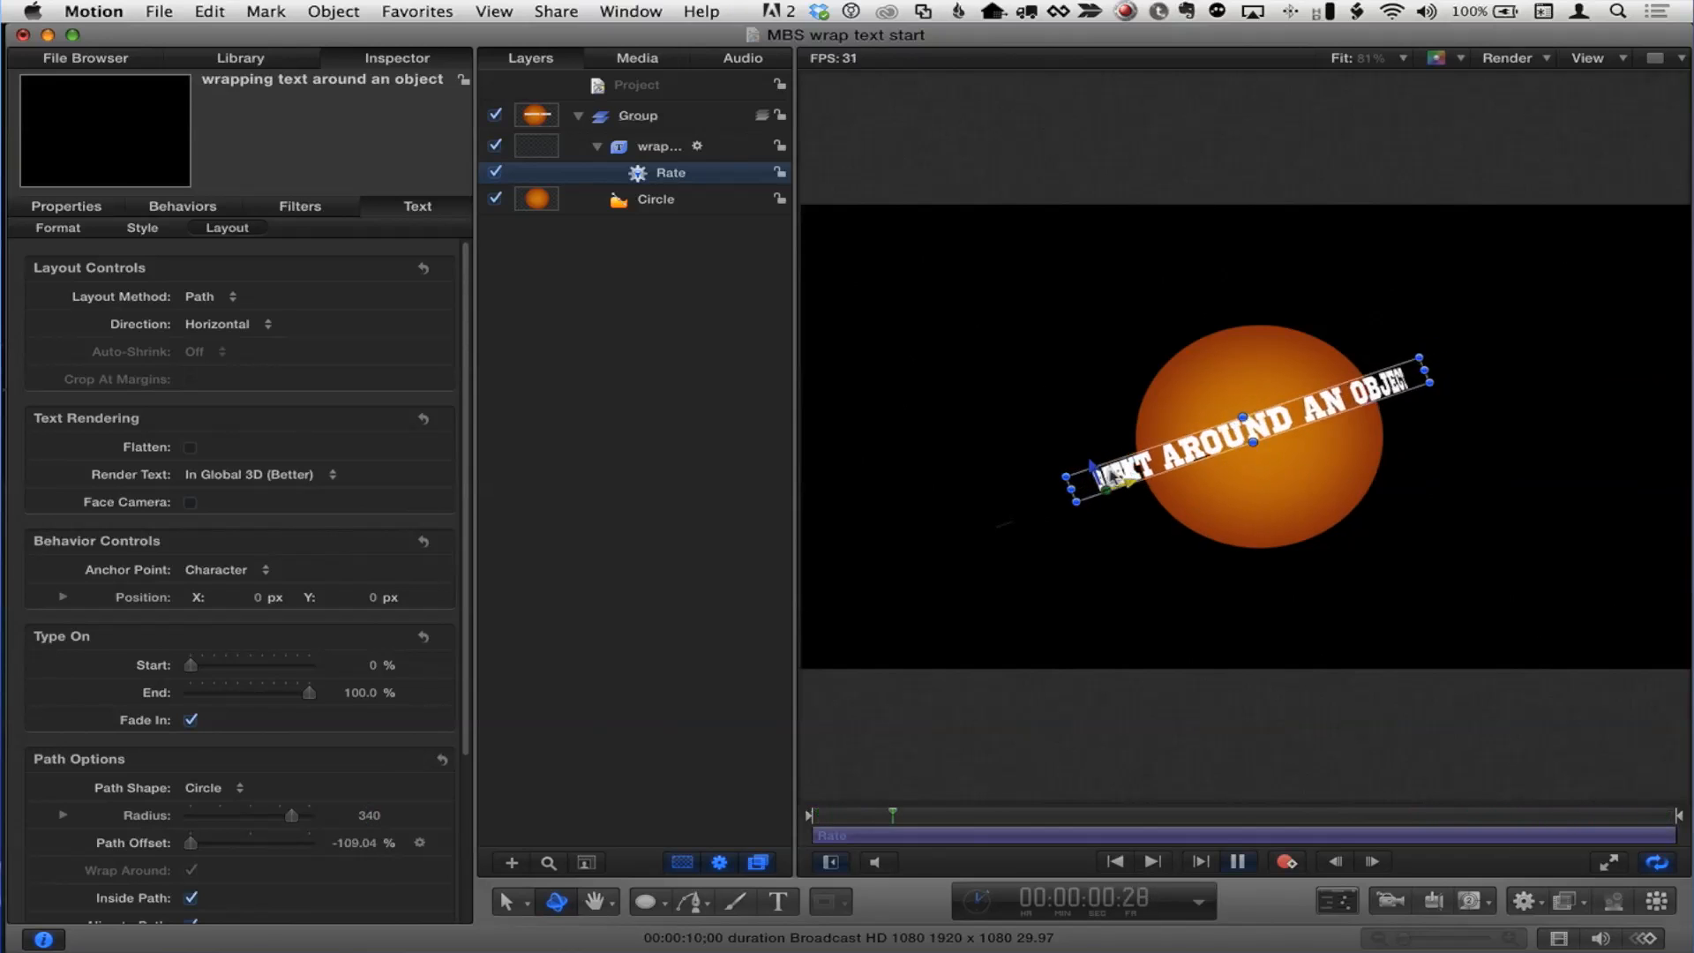
left_click(1087, 468)
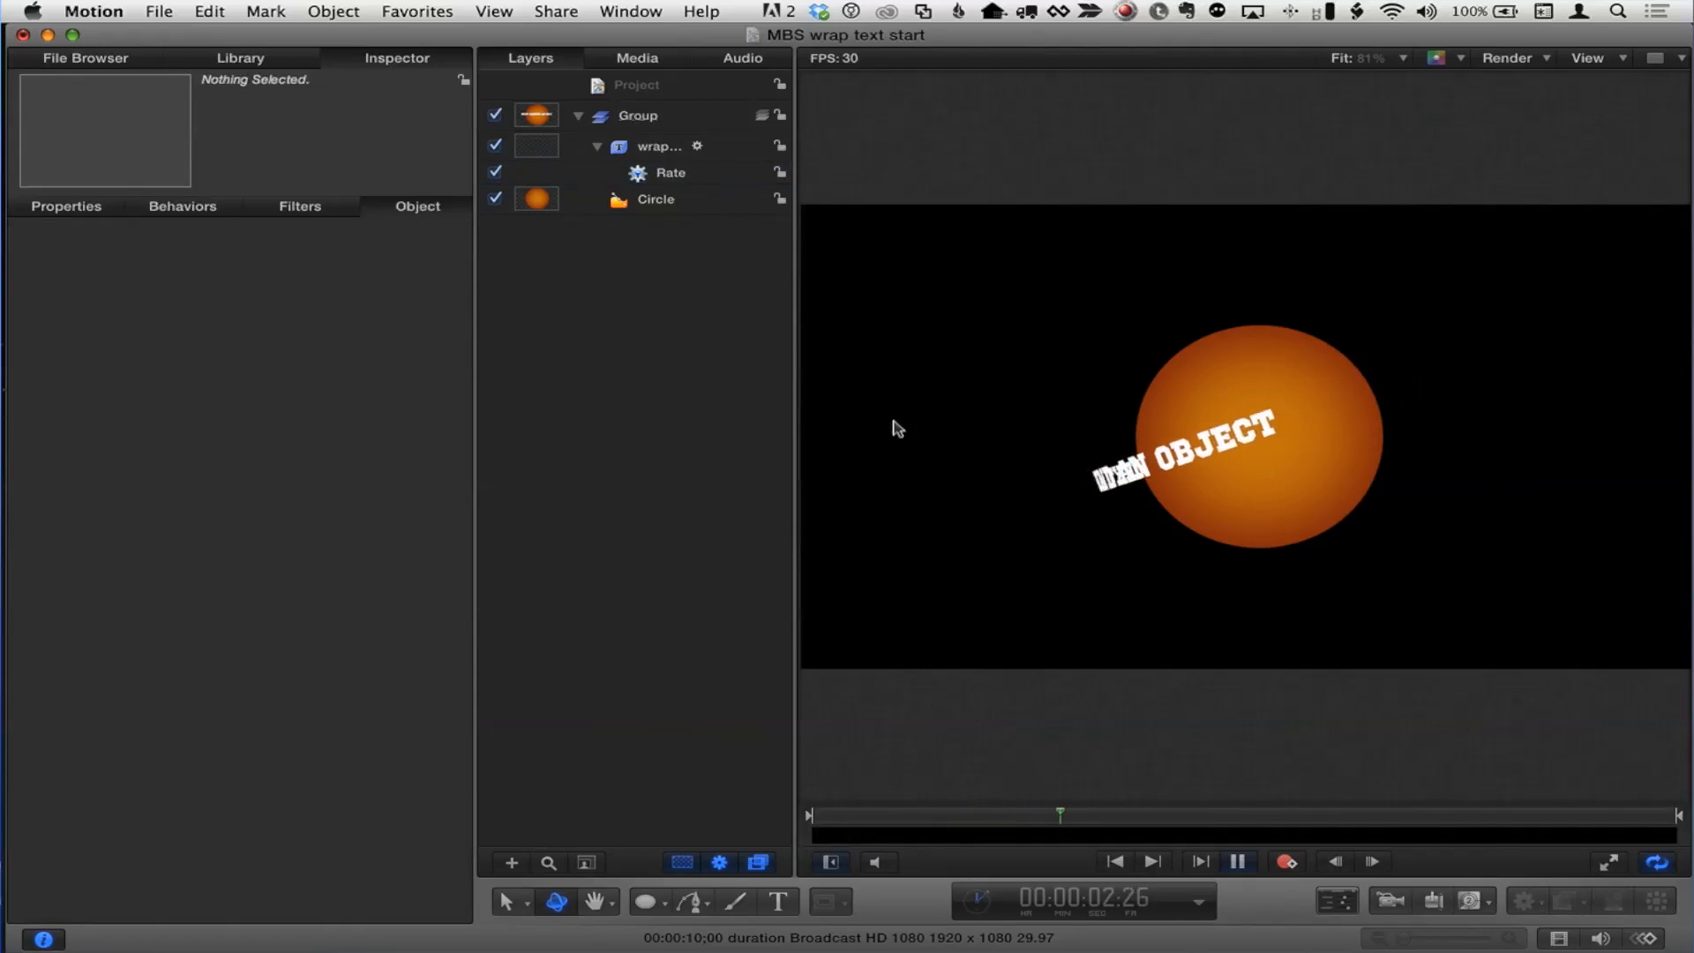
left_click(662, 146)
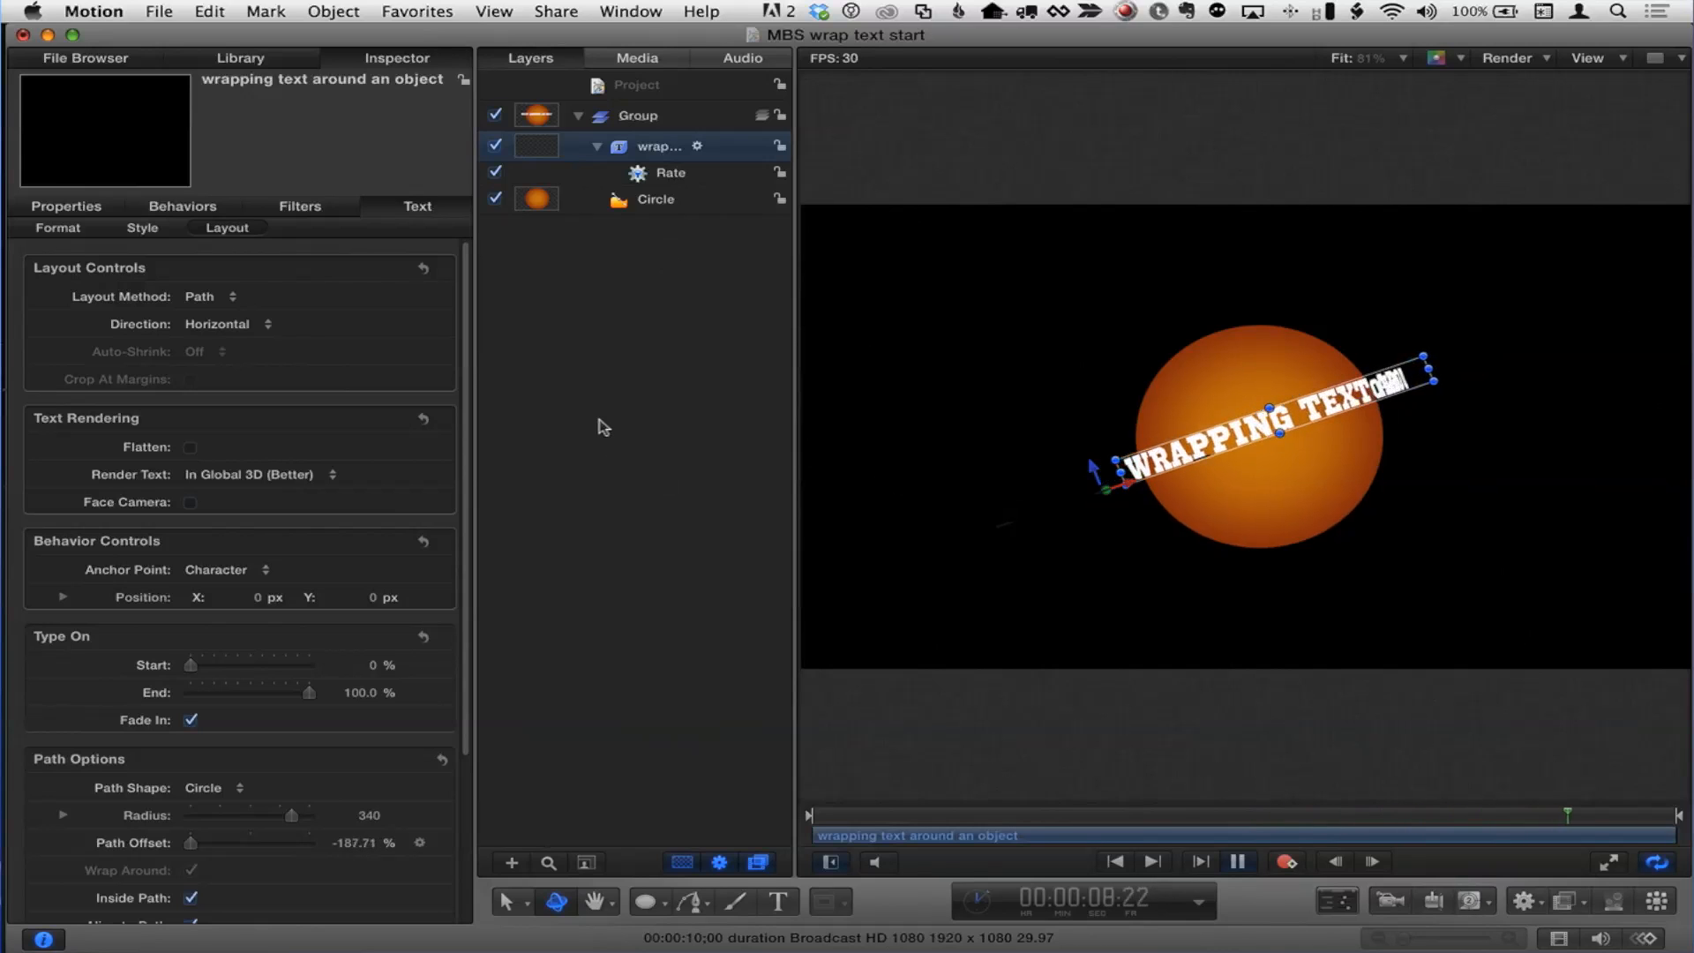
key("space")
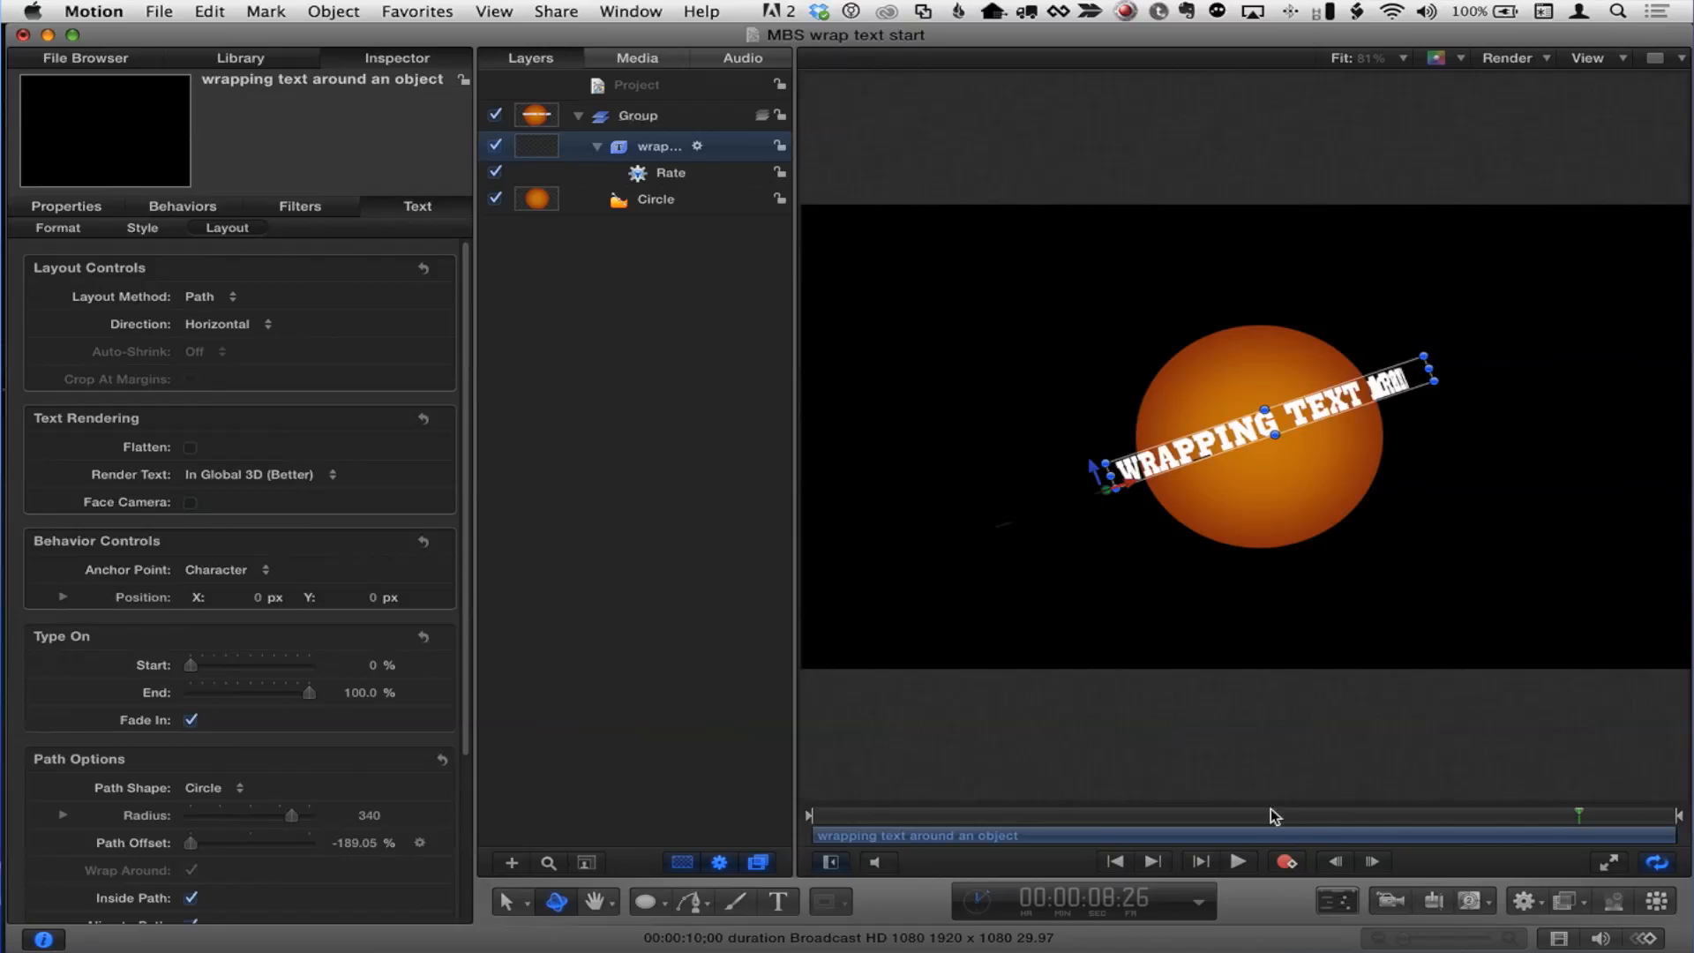
Step: Add a camera, orbit it to view the text ringing the circle at an angle, and play back
left_click(1388, 901)
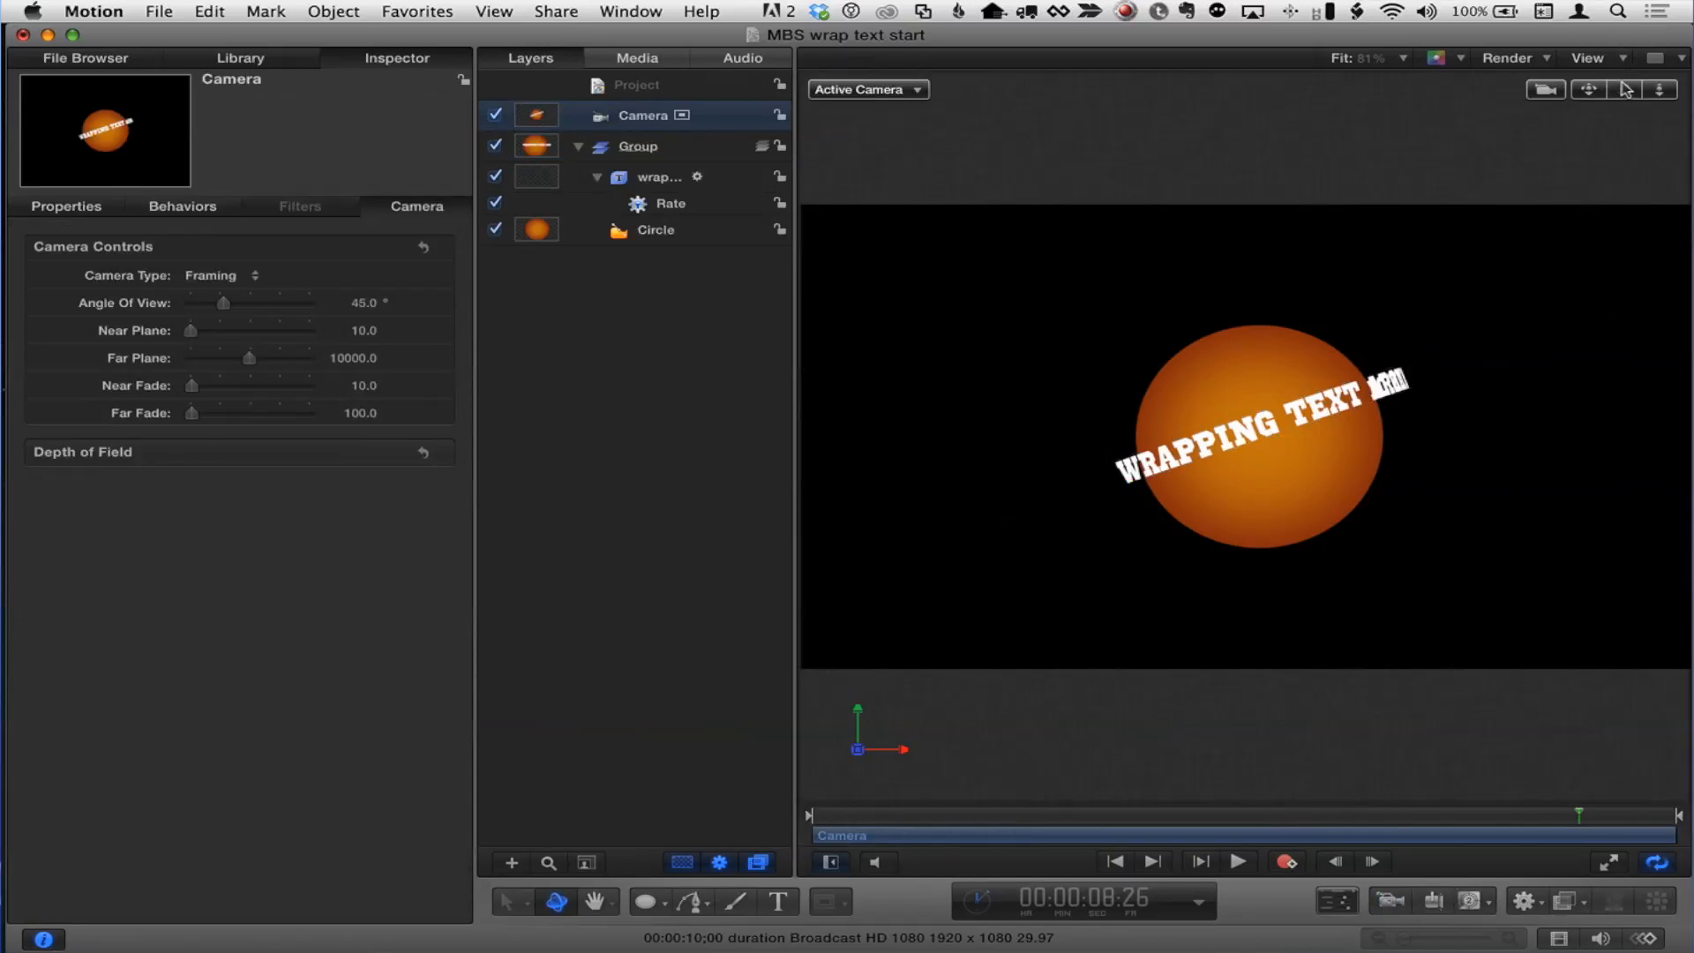
mouse_move(1626, 89)
left_mouse_down()
mouse_move(1683, 90)
mouse_move(1614, 88)
mouse_move(1638, 90)
left_mouse_up()
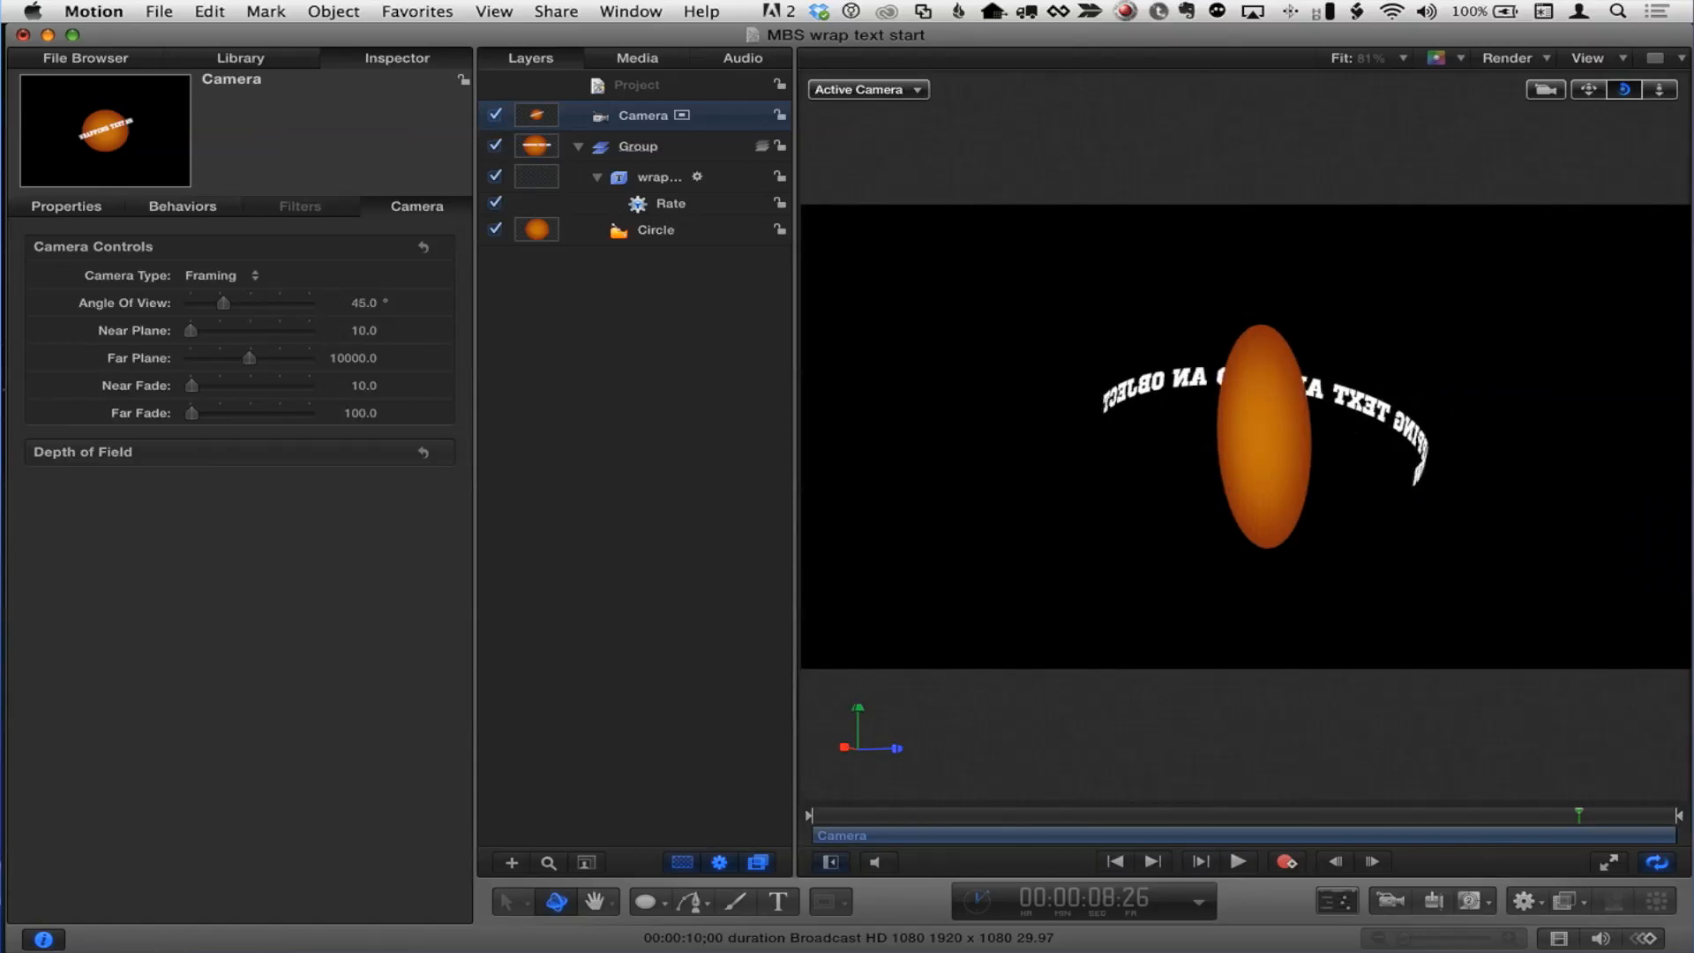
left_click_drag(1624, 89, 1628, 91)
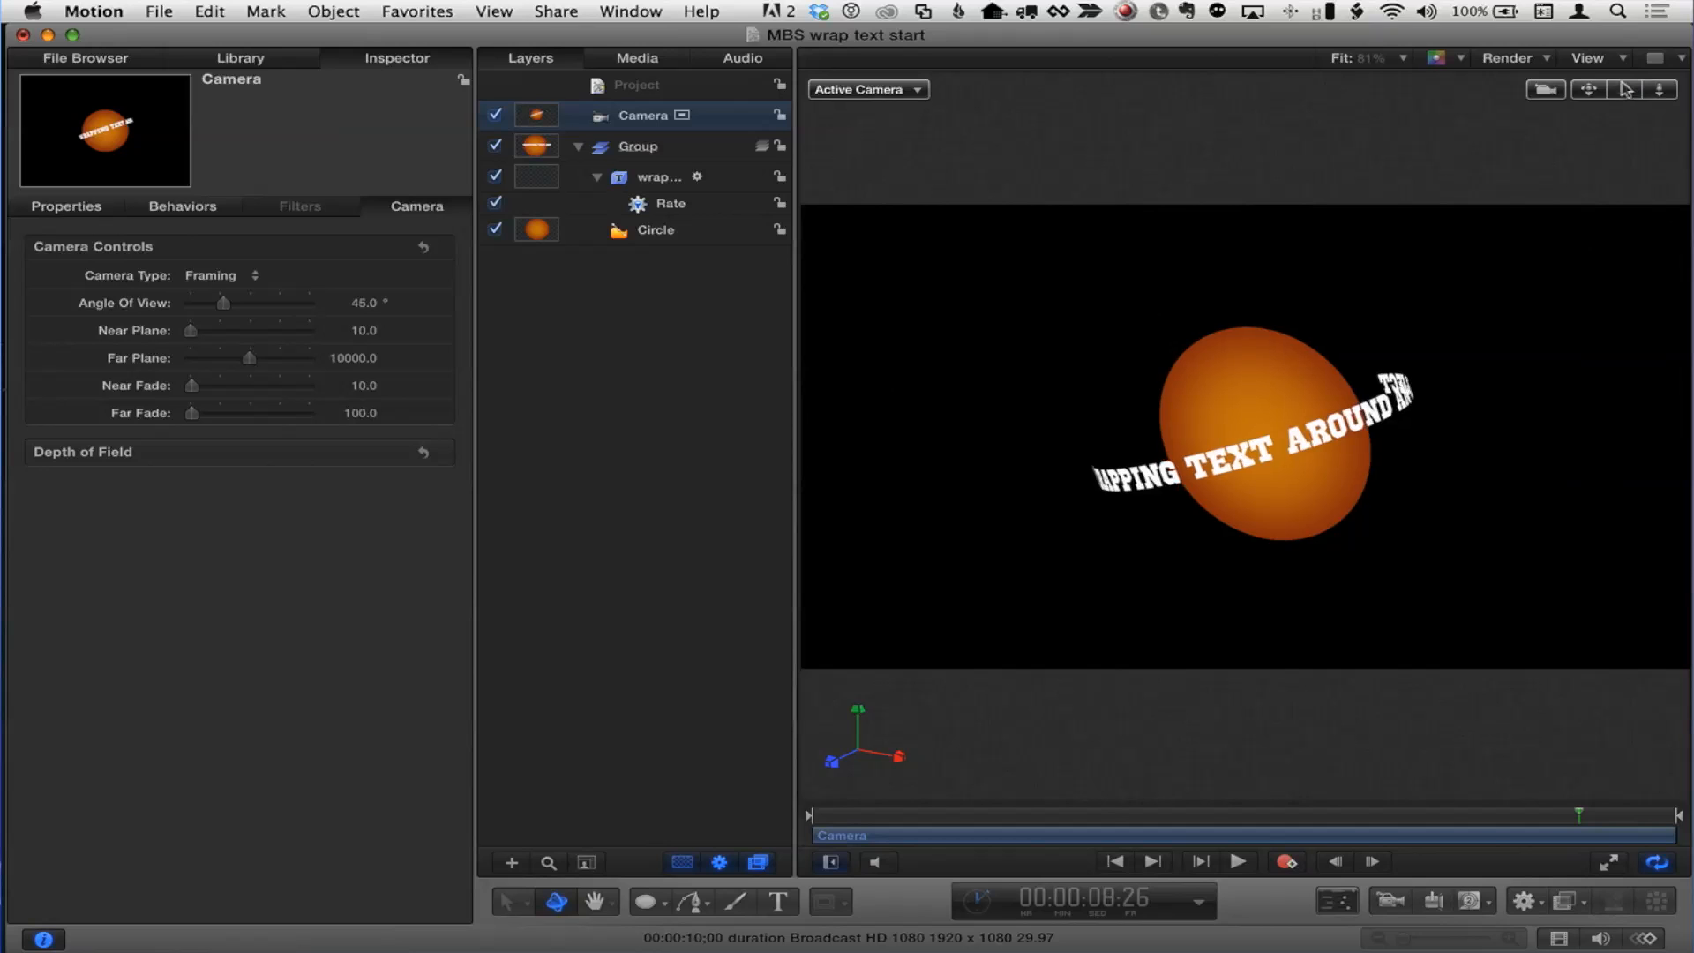
left_click(1239, 862)
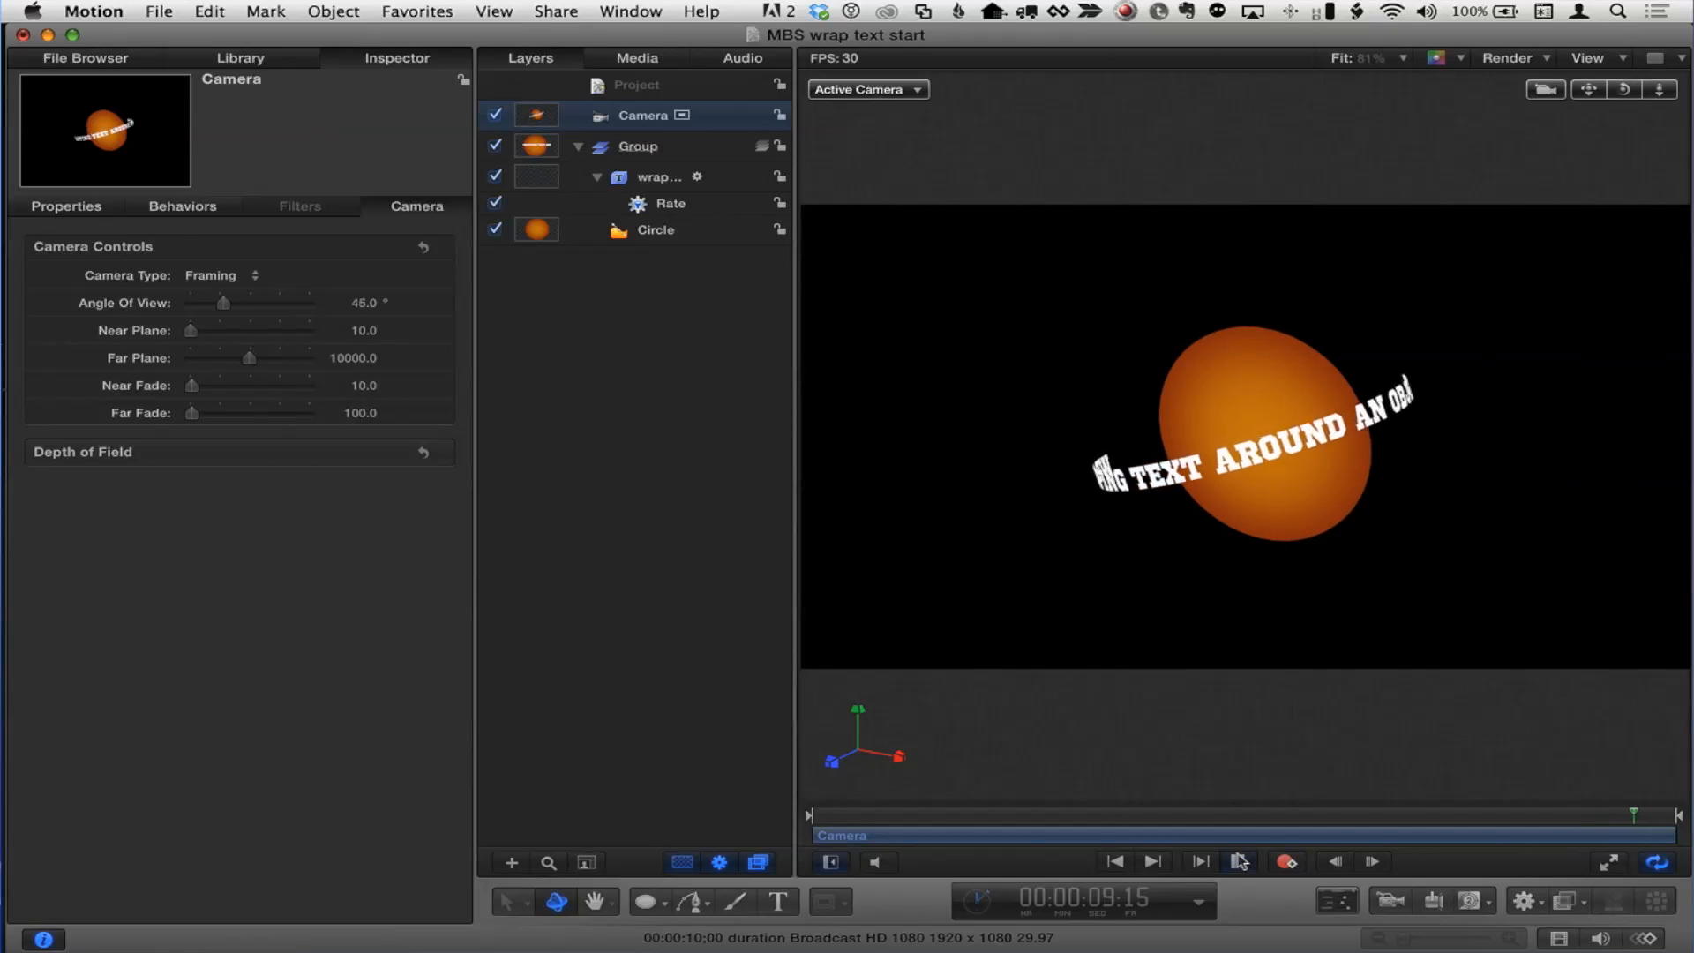